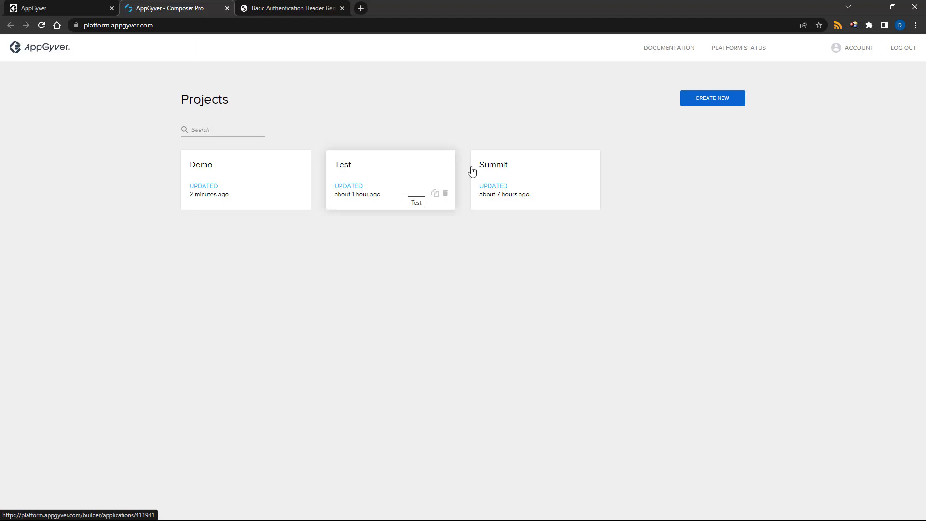
Create a new project named Test Project.
left_click(725, 99)
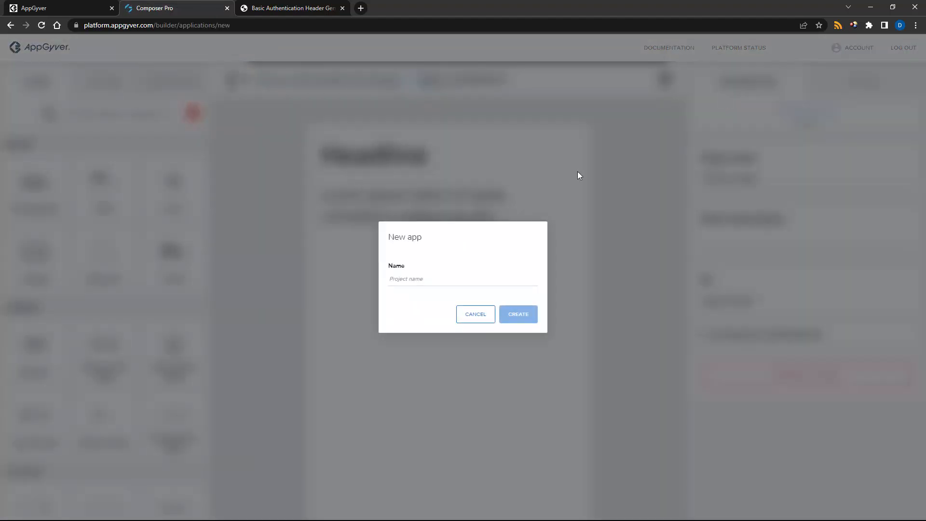
left_click(438, 272)
type("T")
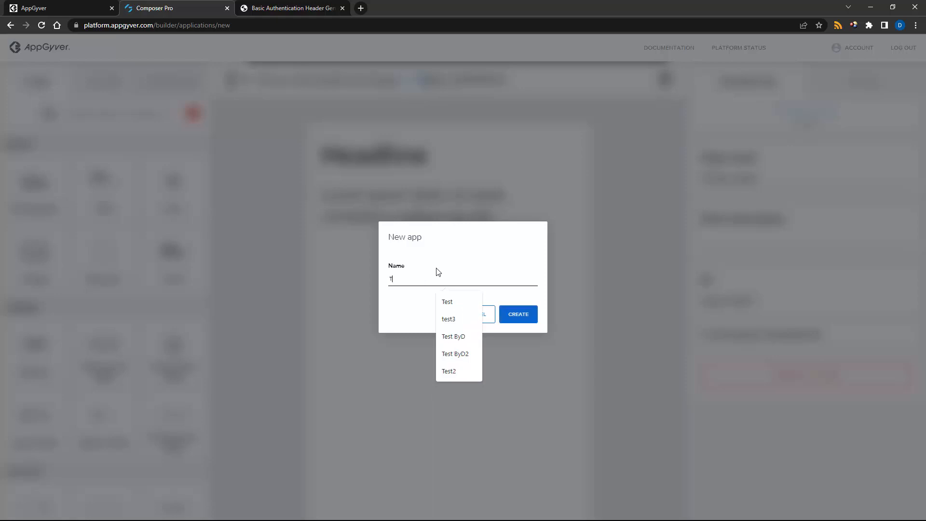
type("est Project")
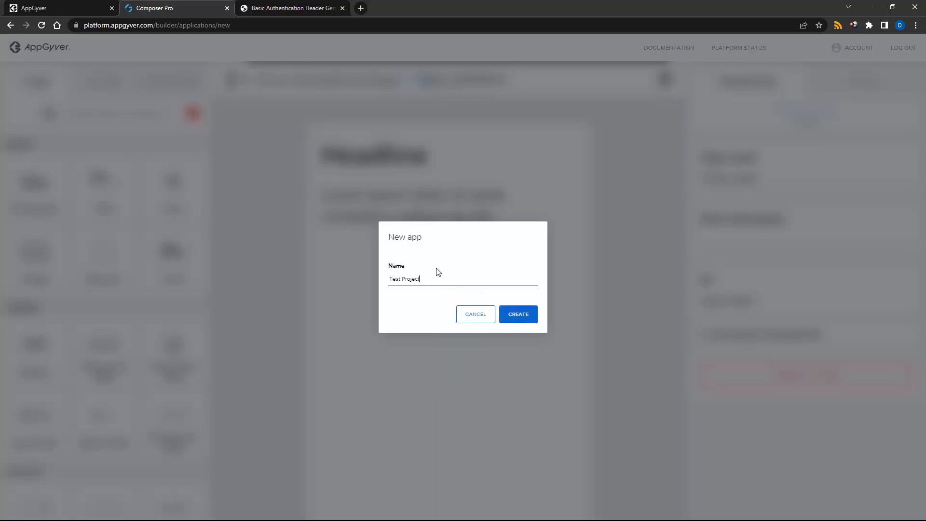
left_click(512, 315)
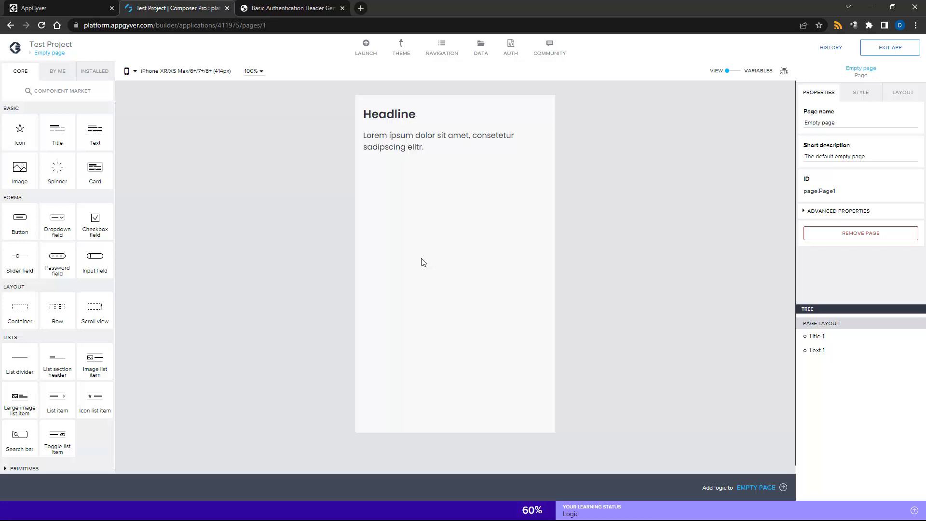
Start adding an OData integration data resource to the project, with Basic authentication as its authentication type.
left_click(483, 44)
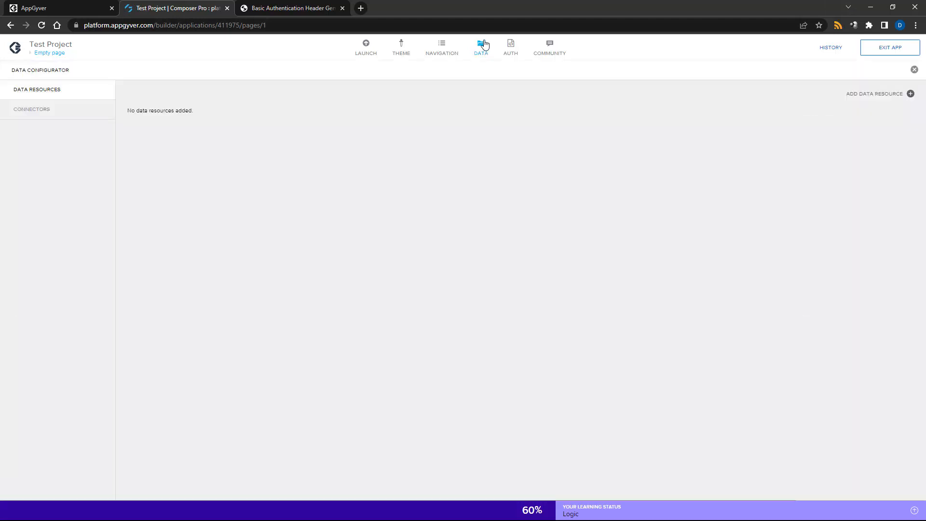
left_click(889, 96)
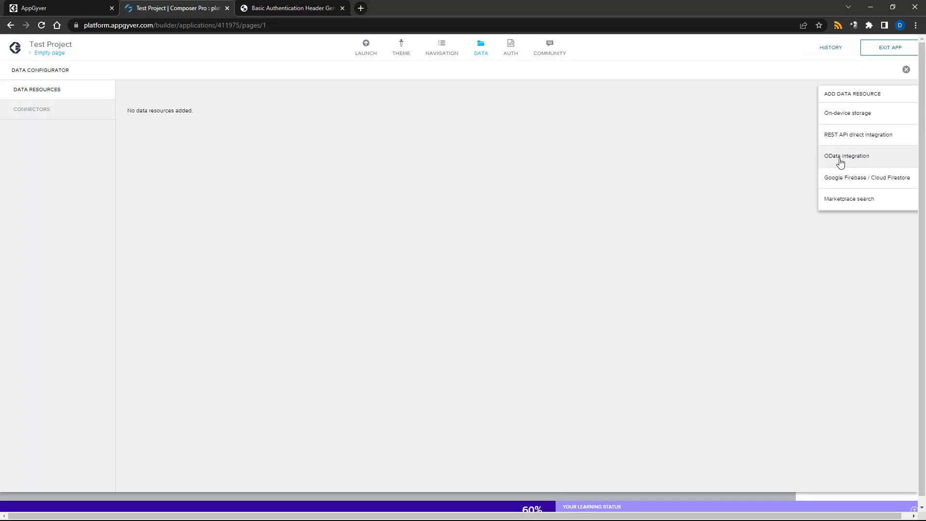
left_click(859, 163)
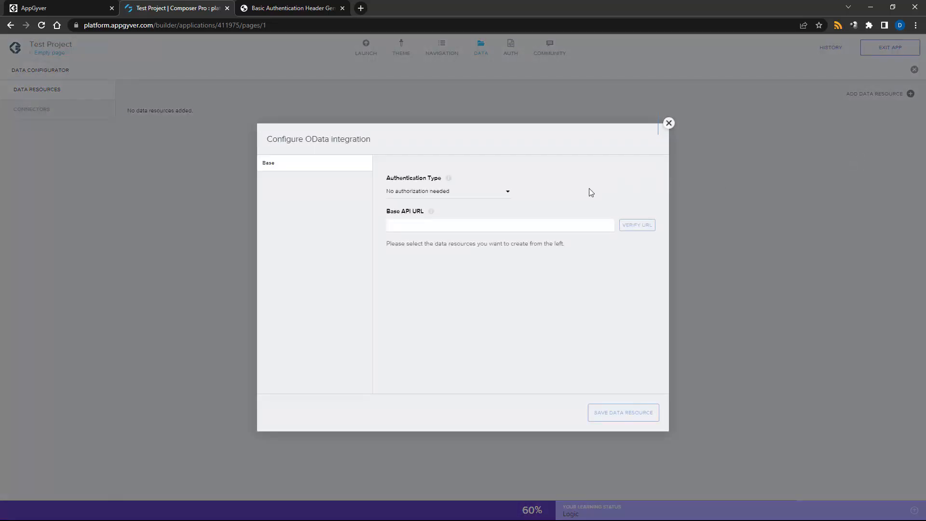
left_click(481, 192)
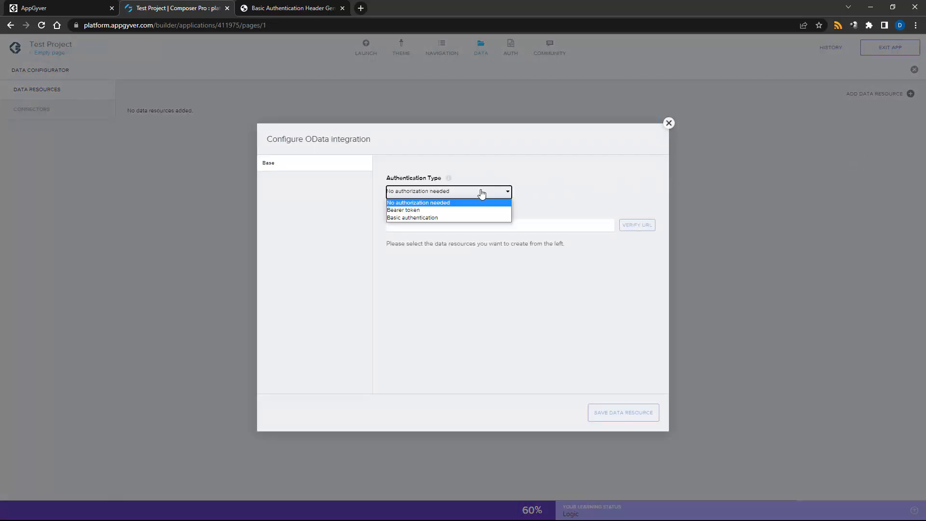
left_click(430, 217)
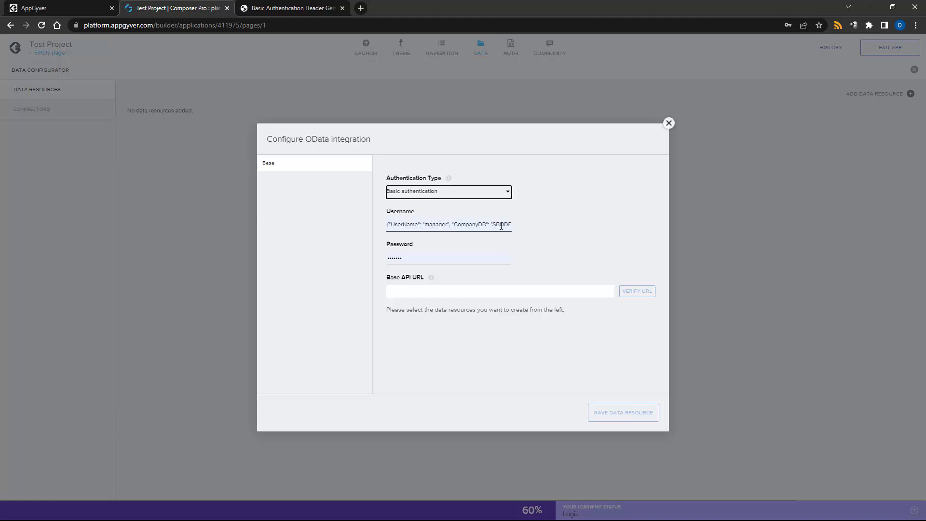
Check the username with its CompanyDB entry and set the base API URL to the saved Service Layer address ending in /b1s/v2.
left_click_drag(440, 225, 516, 224)
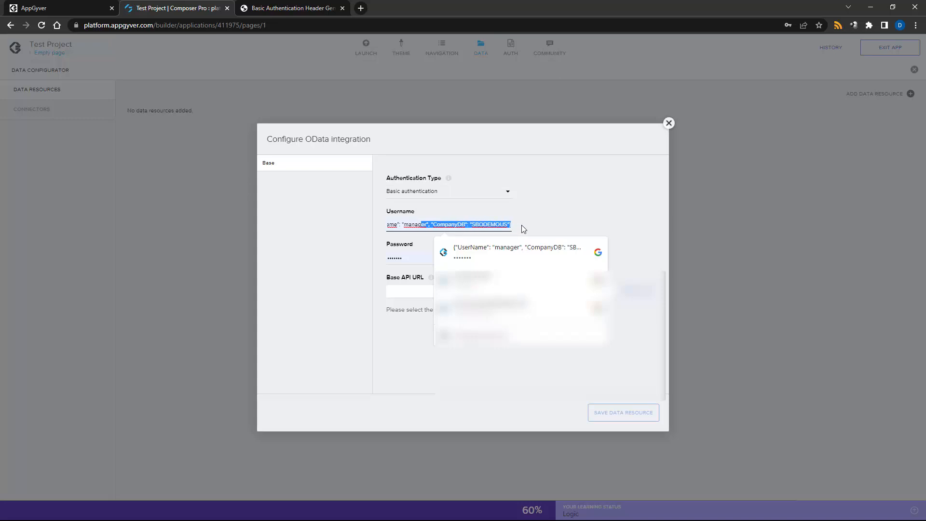
left_click(523, 223)
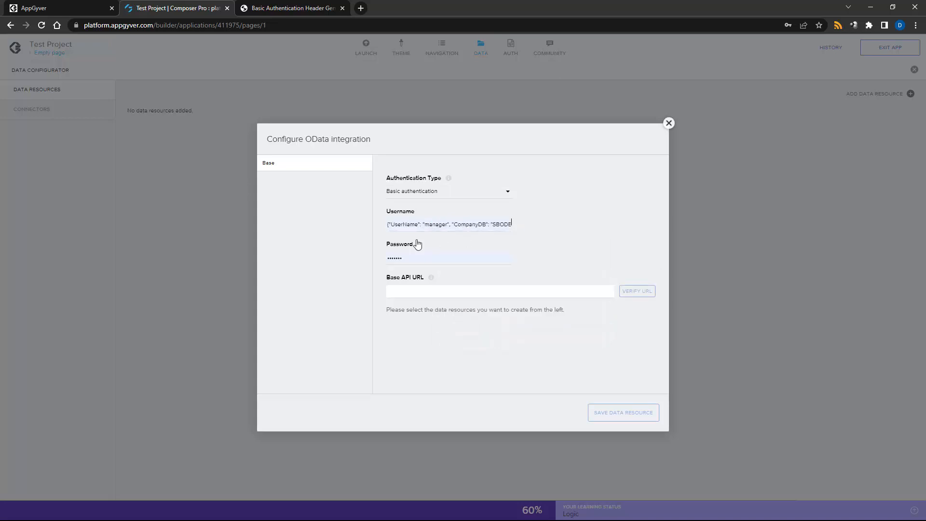
left_click(459, 286)
left_click(442, 290)
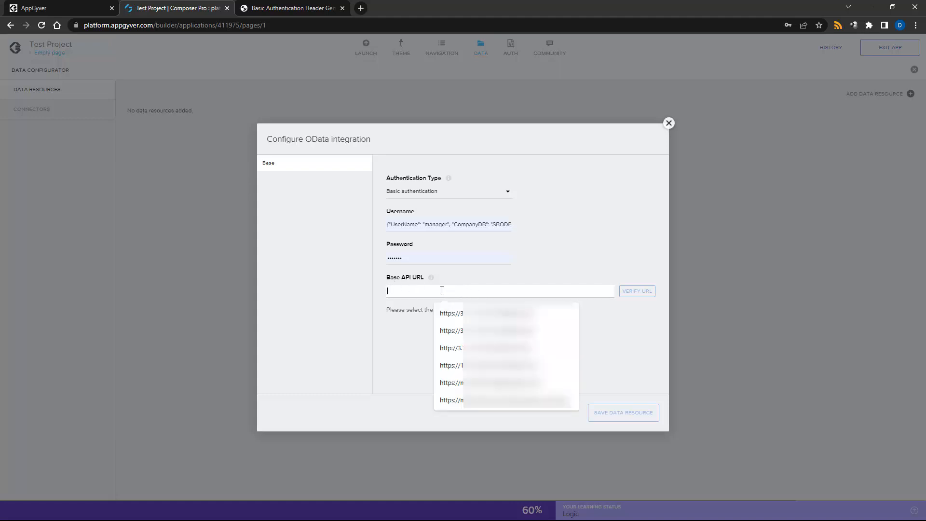
left_click(461, 314)
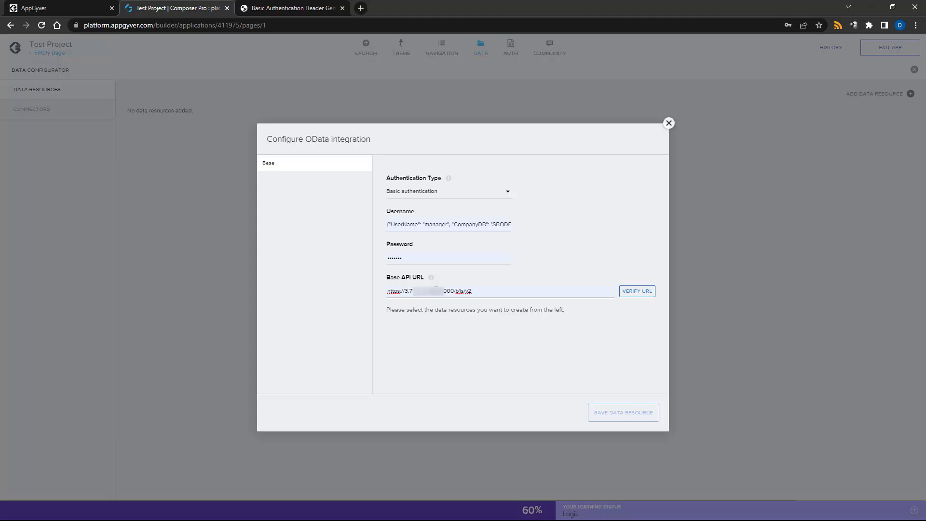
Open the SAP Business One Service Layer Controller in a separate browser tab and review its allowed CORS headers and origins.
left_click_drag(433, 291, 376, 292)
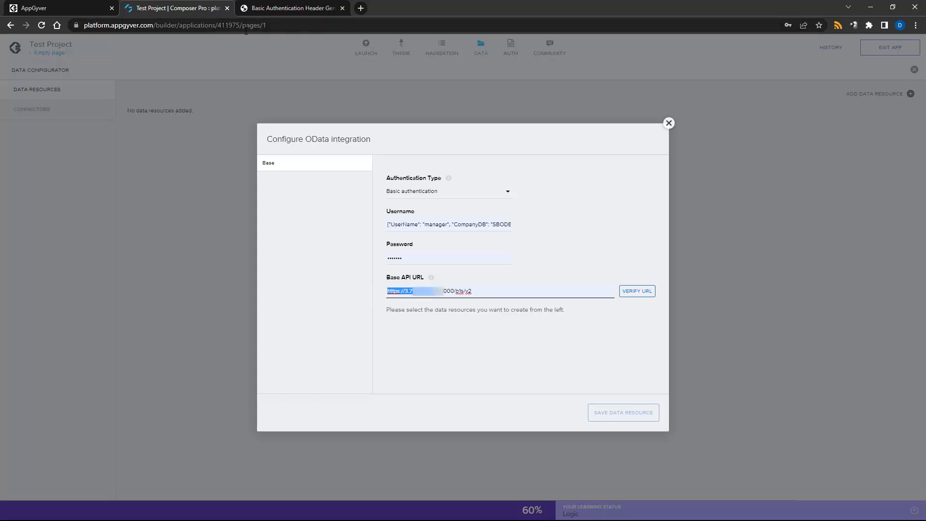
left_click(360, 8)
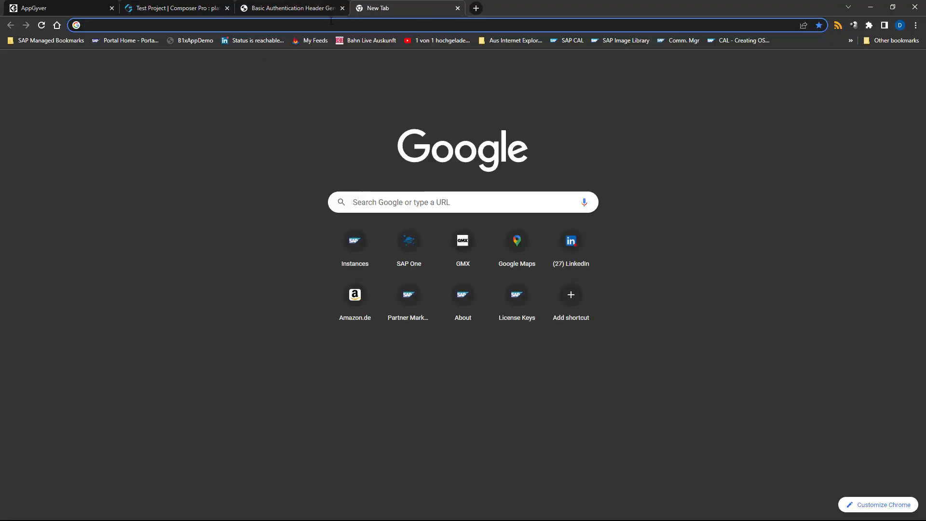
key("ctrl+v")
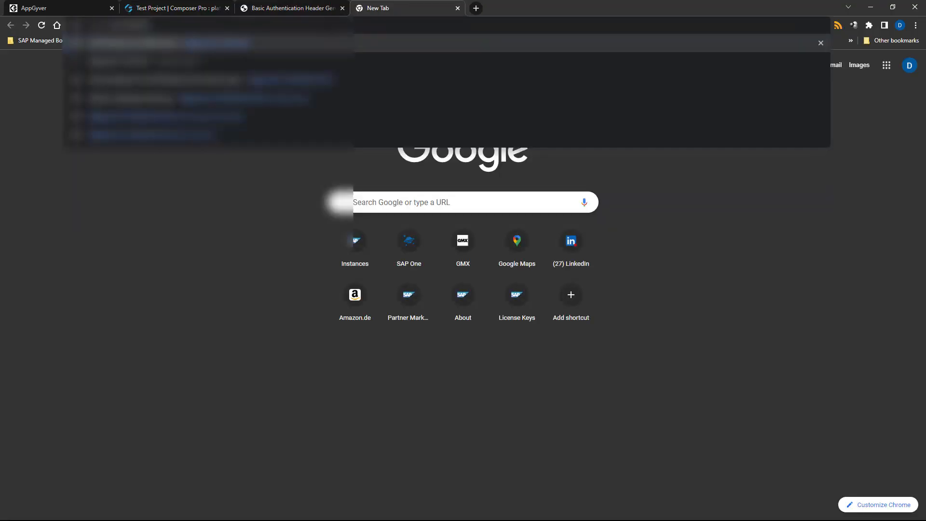
key("Return")
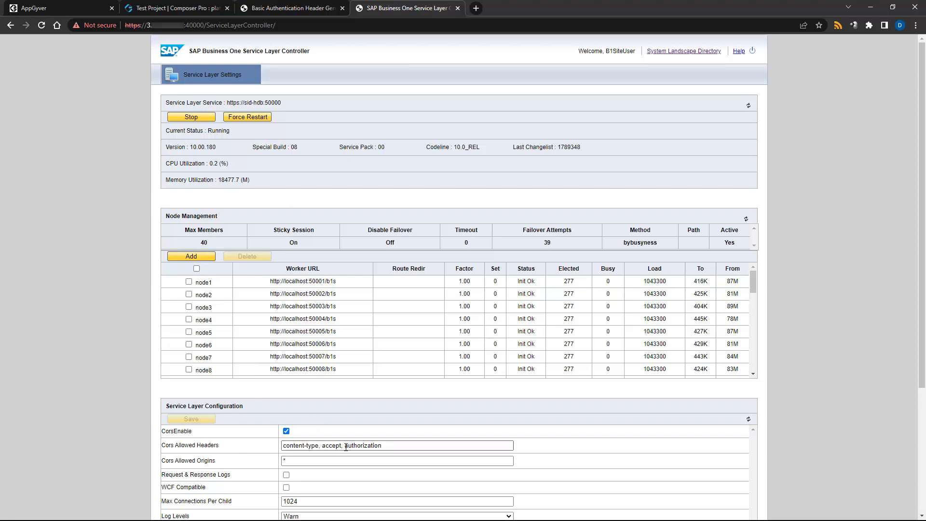
left_click_drag(341, 447, 398, 456)
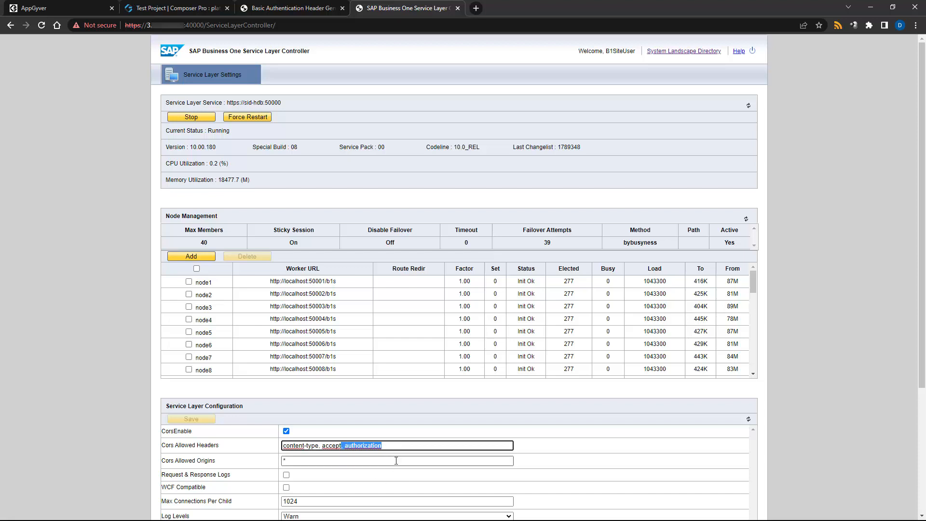
key("Tab")
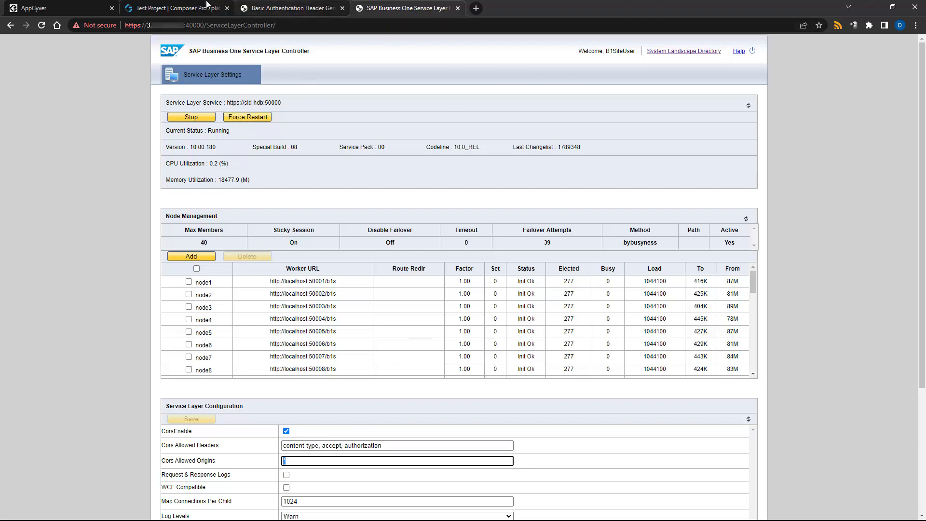
Back in the OData configuration, verify the base API URL and enable the Items resource, filtering the list by "Items".
left_click(206, 6)
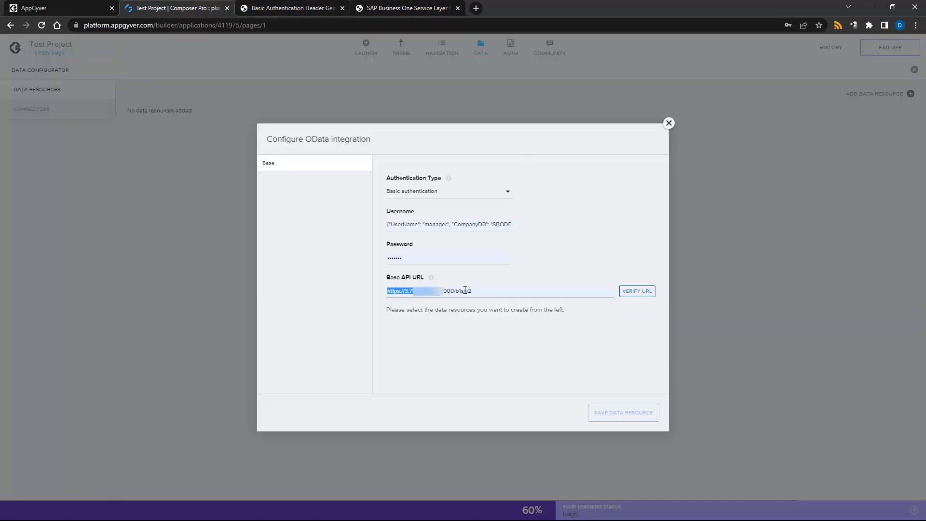
left_click(636, 292)
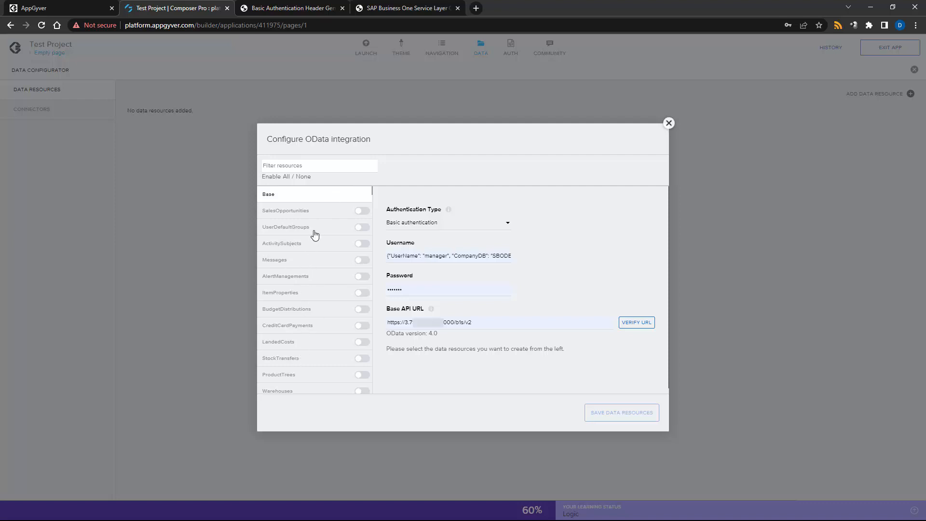
left_click(291, 167)
type("Items")
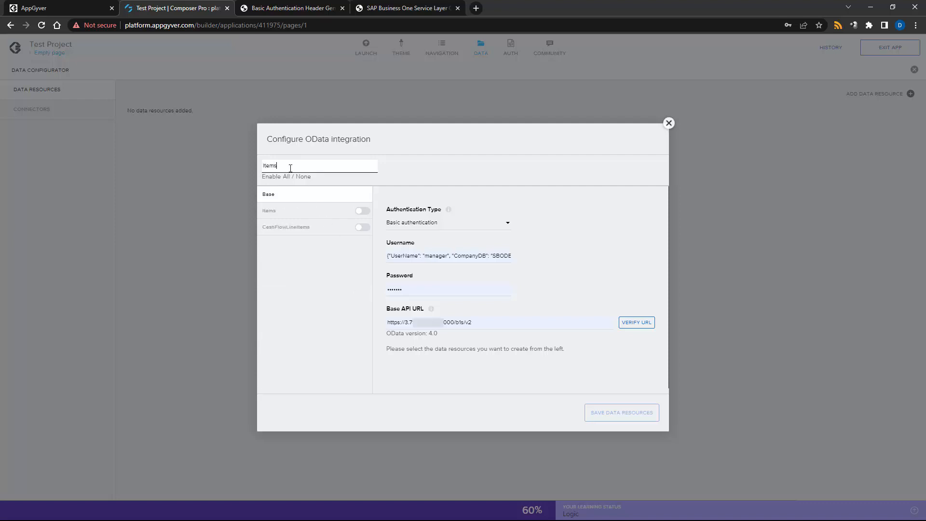
left_click(358, 211)
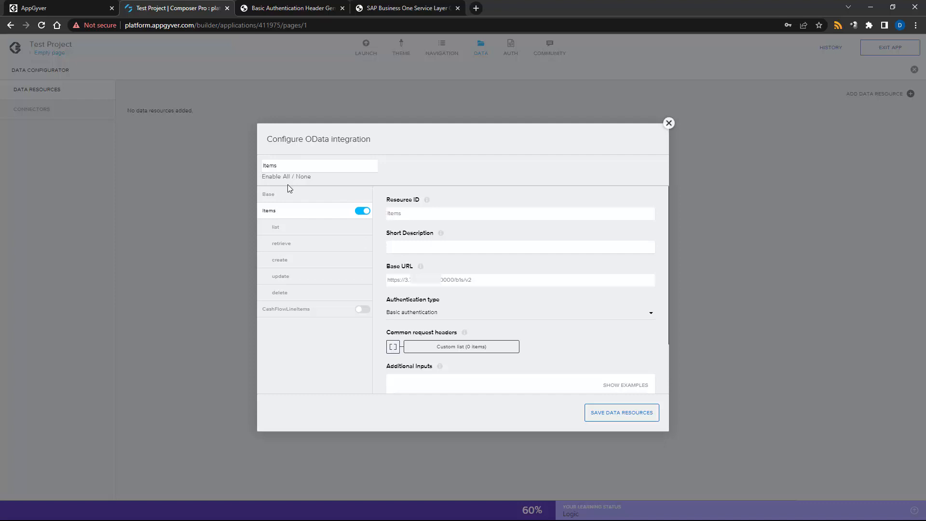
Set the Items resource to "No authentication needed" and add a common request header named Authorization.
left_click(422, 318)
left_click(423, 325)
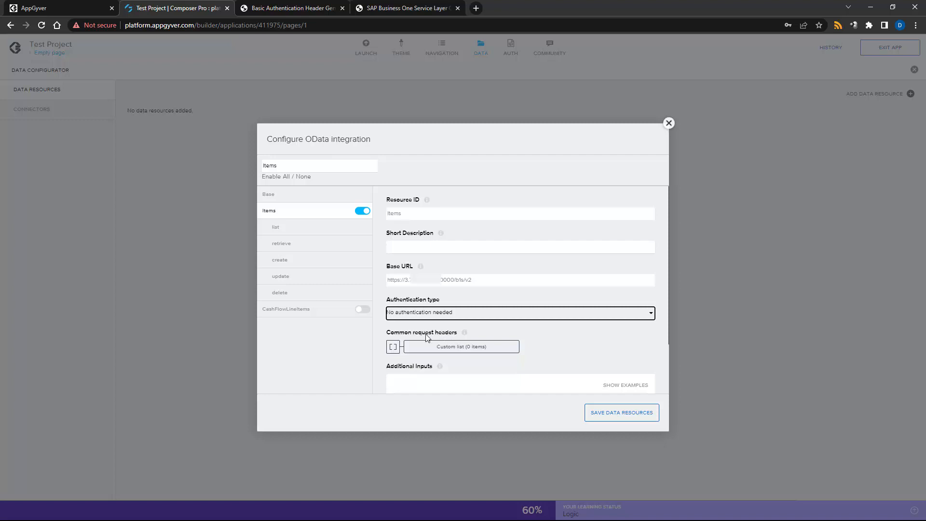
left_click(451, 347)
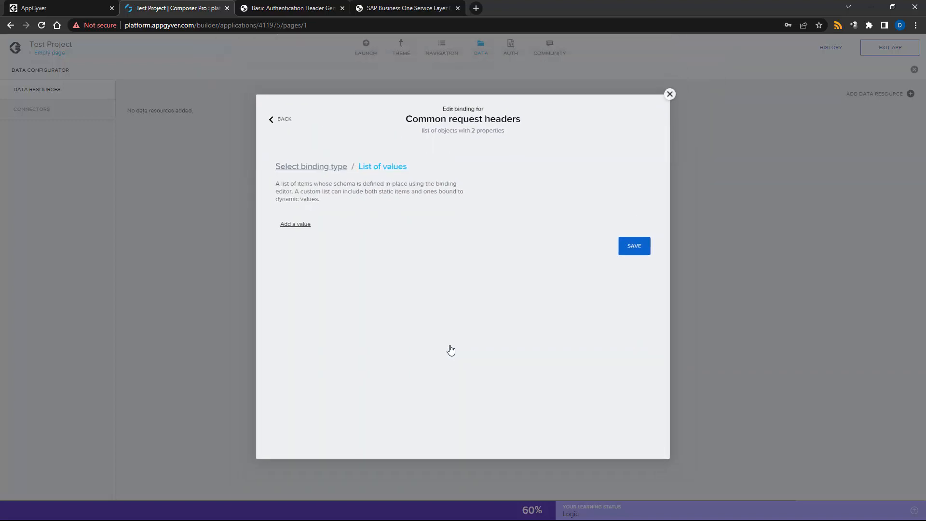
left_click(299, 226)
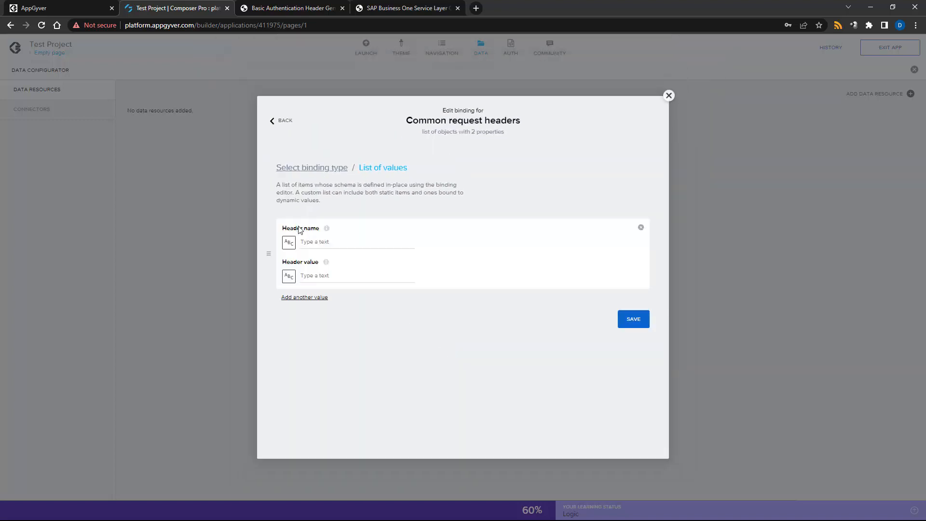
type("Authorization")
left_click(324, 275)
In the Basic Authentication Header Generator, re-enter the username as {"UserName": "manager", "CompanyDB": "SBODEMOUS"}.
left_click(302, 8)
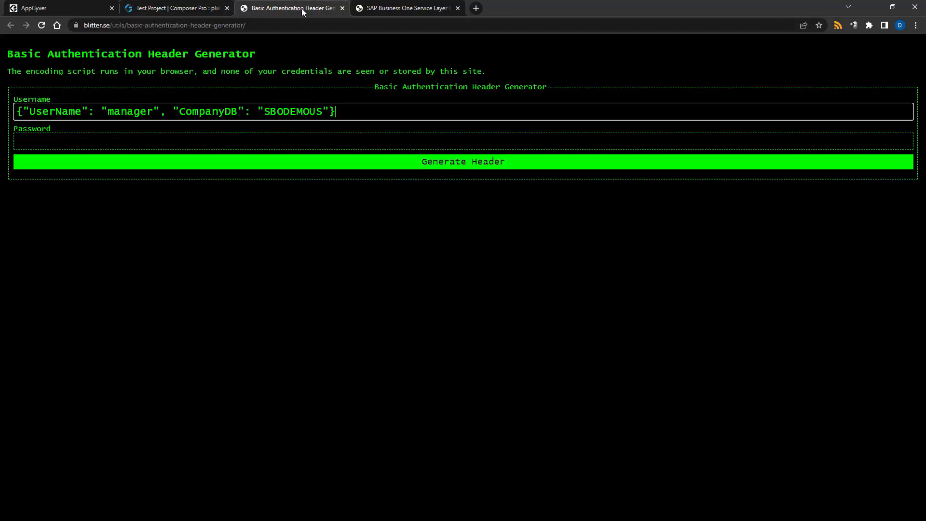
left_click_drag(362, 109, 15, 111)
key("ctrl+c")
key("BackSpace")
left_click(20, 112)
key("ctrl+v")
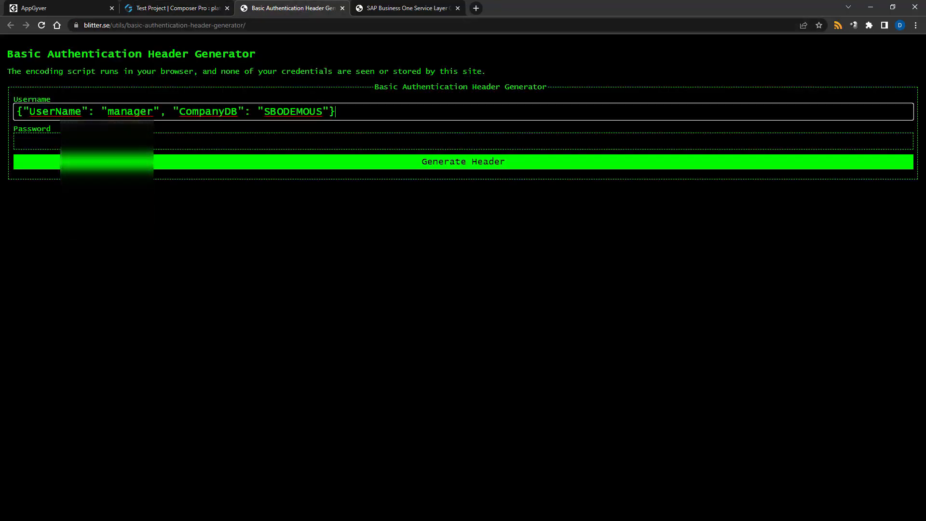
Enter the account password in the generator and generate the authorization header.
key("Tab")
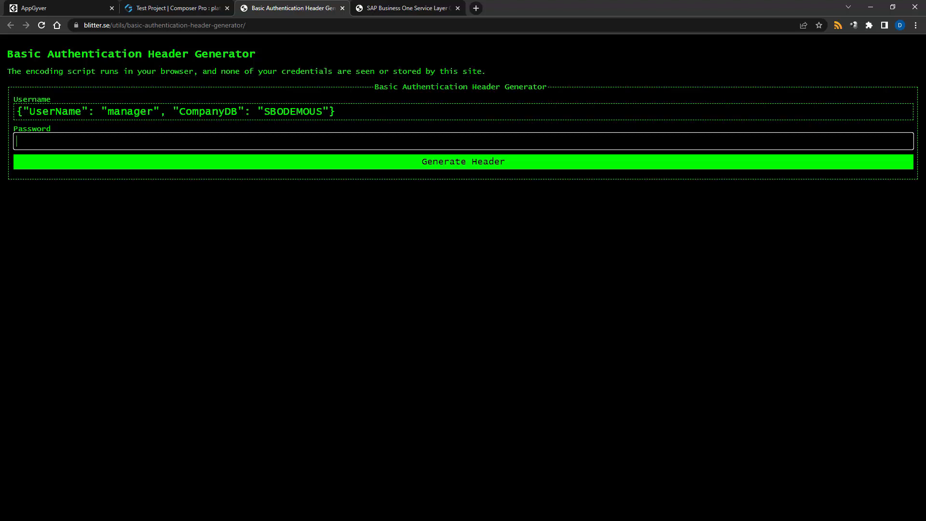
type("•••••")
key("F12")
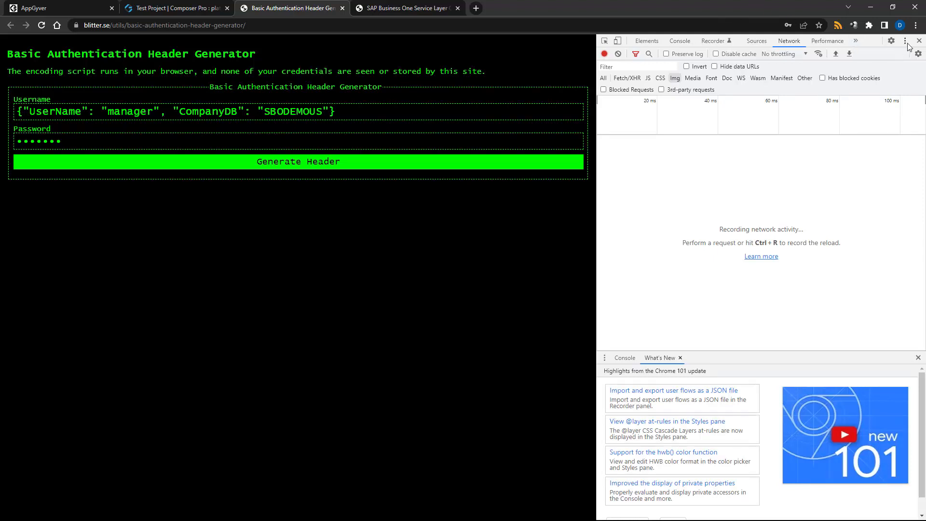
left_click(919, 42)
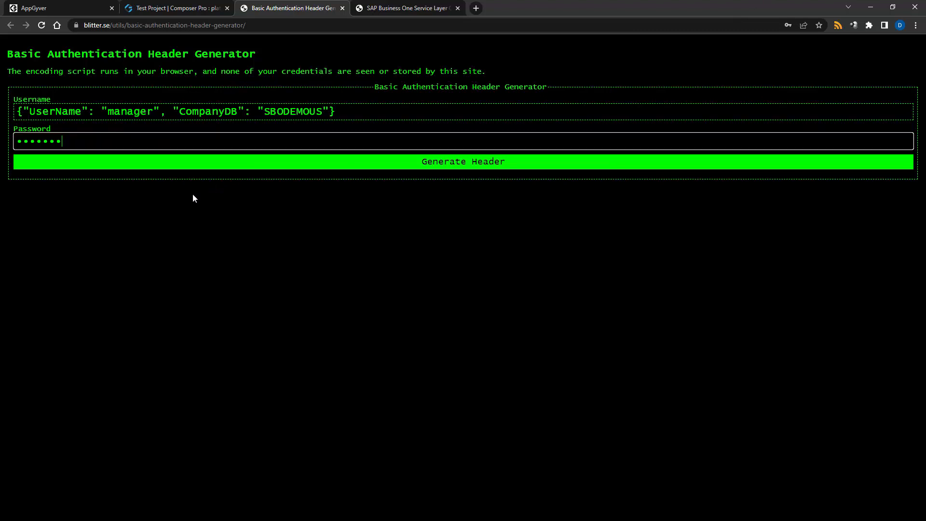
left_click(257, 166)
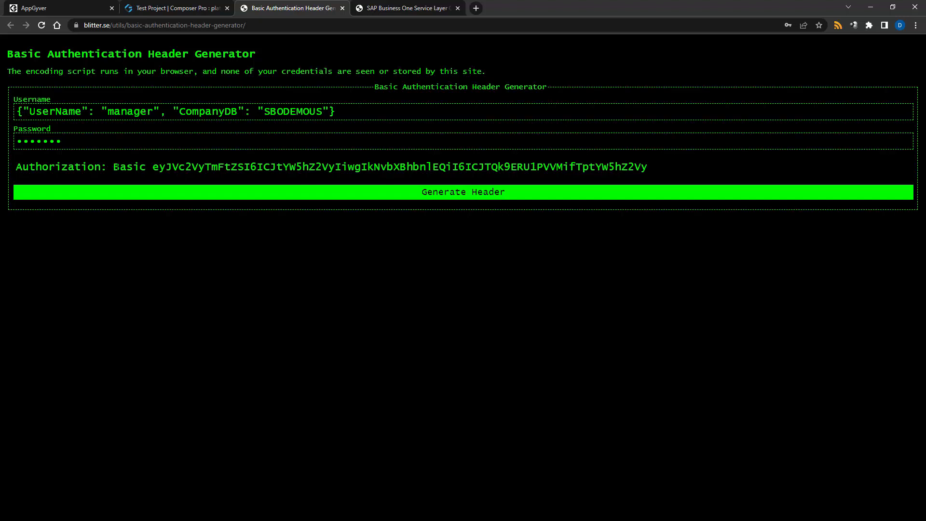
Copy the generated Basic credential string into the Authorization header's value in the Items resource and save the header list.
left_click_drag(113, 166, 647, 163)
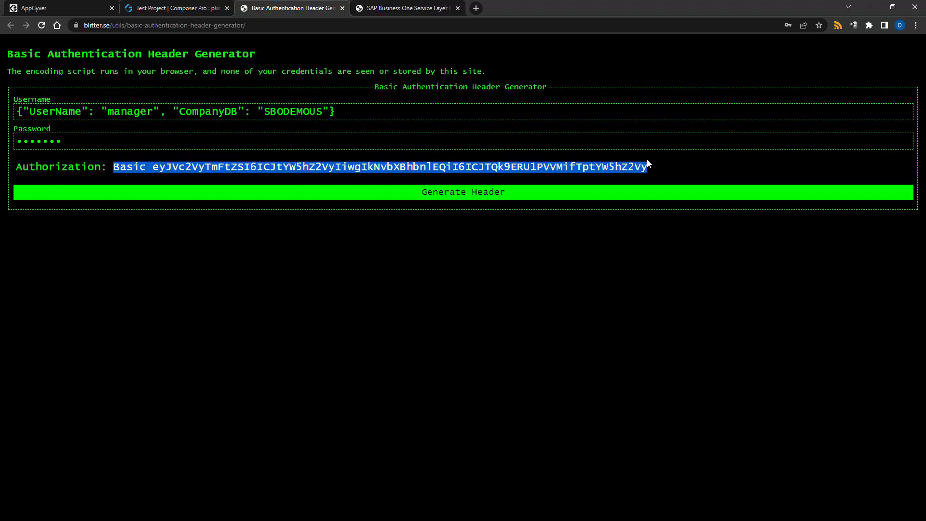
left_click(202, 9)
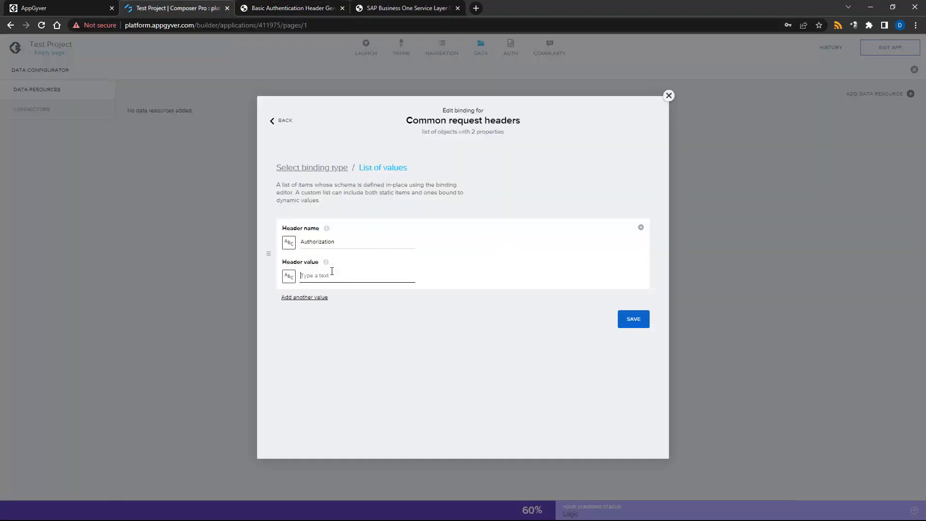
key("ctrl+v")
left_click(631, 319)
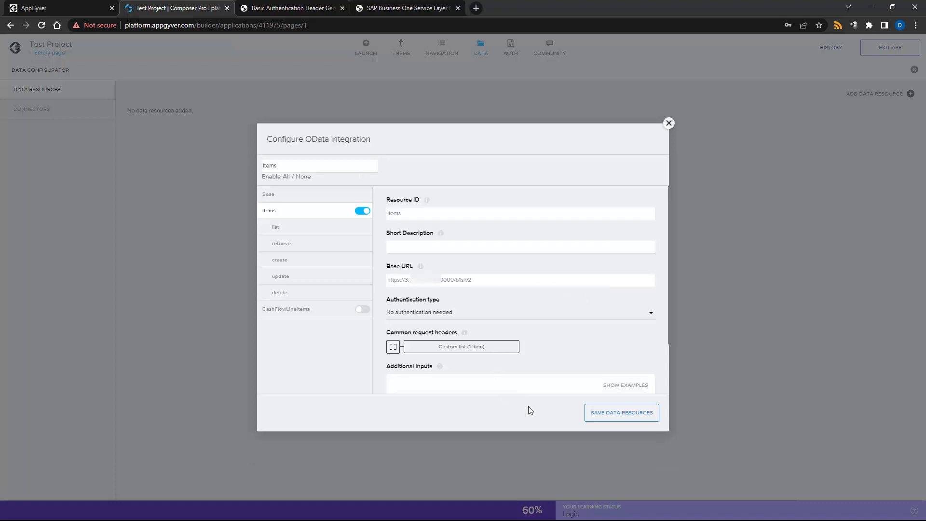
Save the Items OData data resource, save the app and return to the Empty page's canvas.
left_click(622, 415)
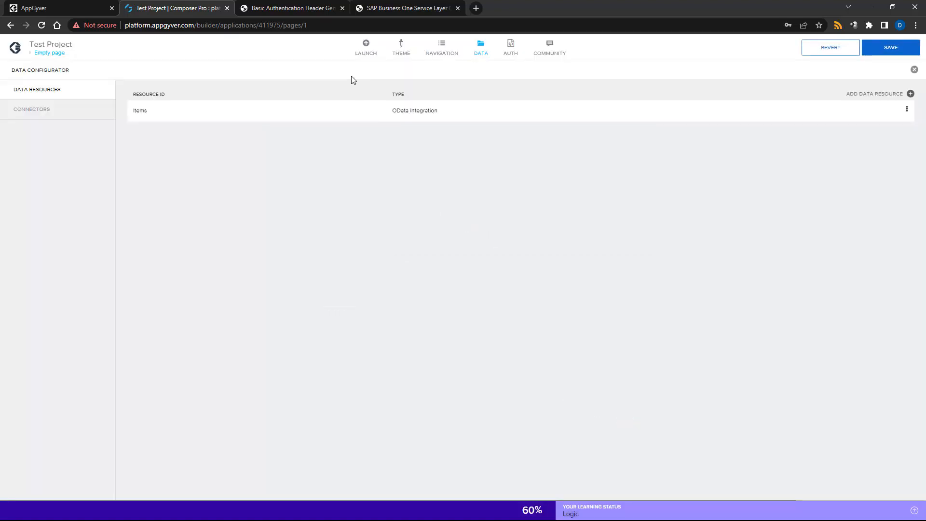
left_click(33, 56)
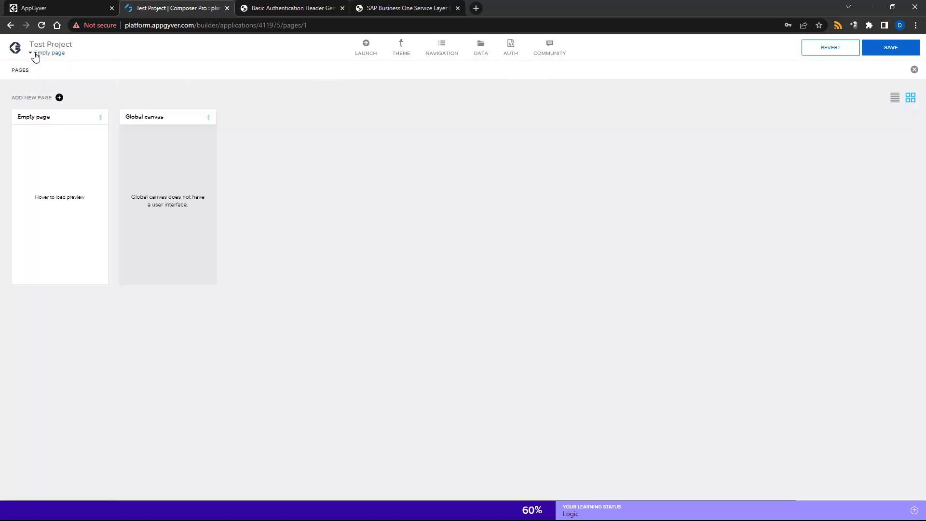
left_click(45, 189)
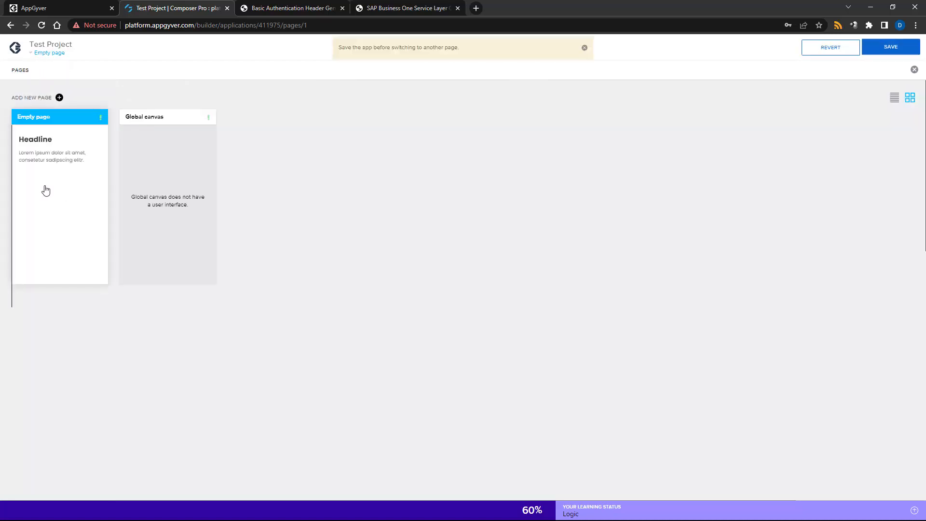
left_click(871, 53)
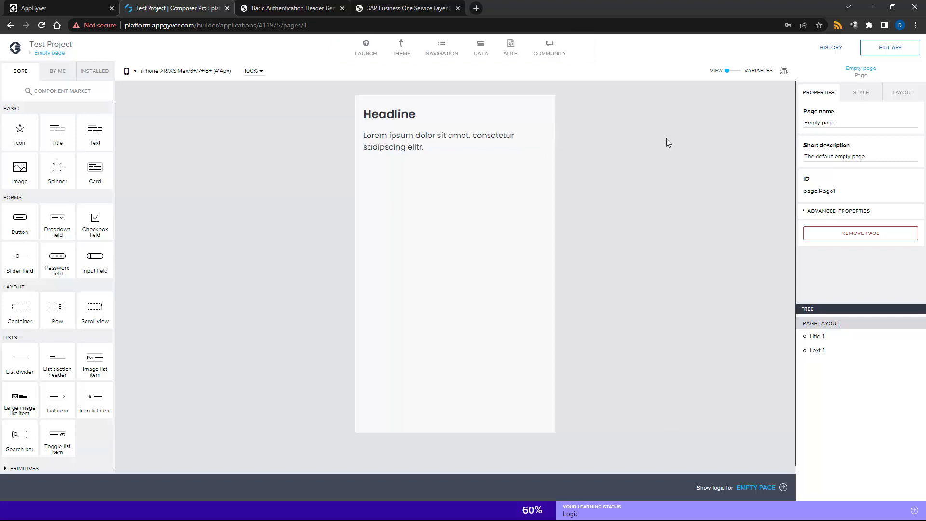
Add a data variable based on the Items resource to the page and save the app.
left_click(730, 72)
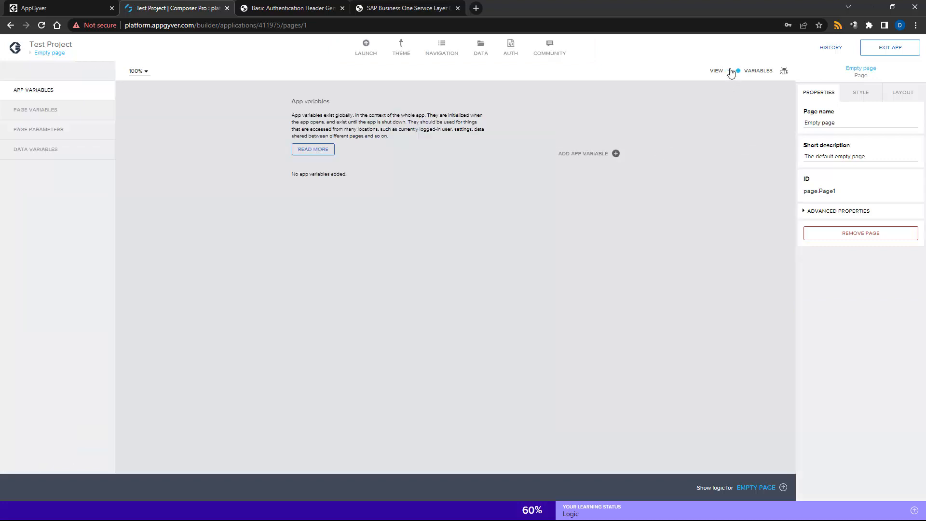
left_click(44, 155)
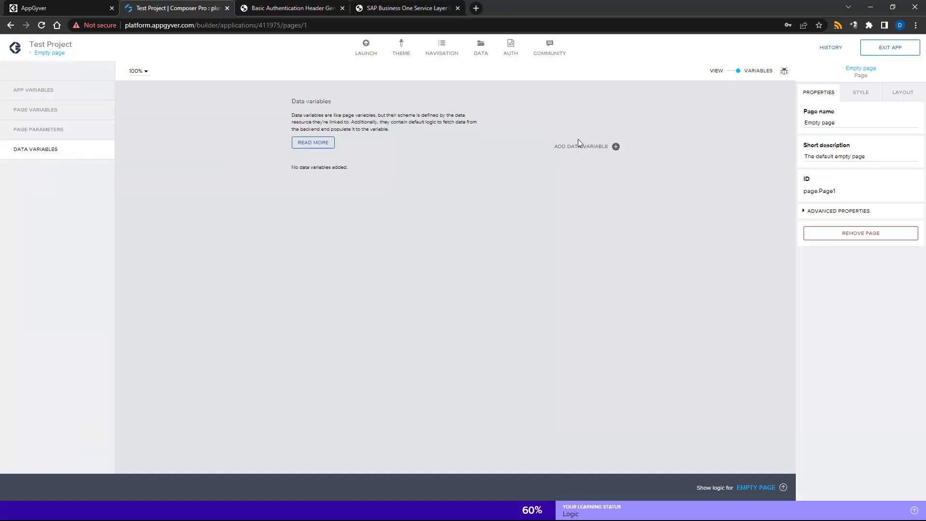
left_click(581, 150)
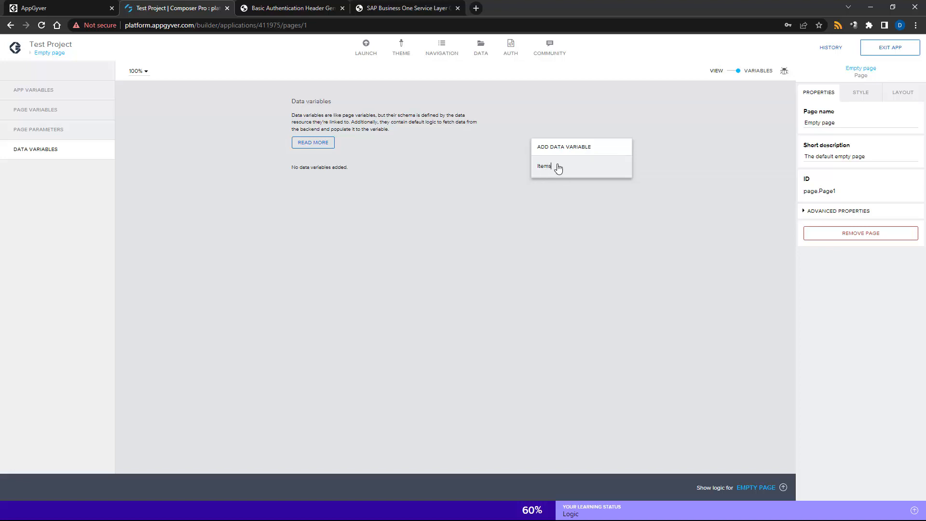
left_click(556, 172)
left_click(874, 48)
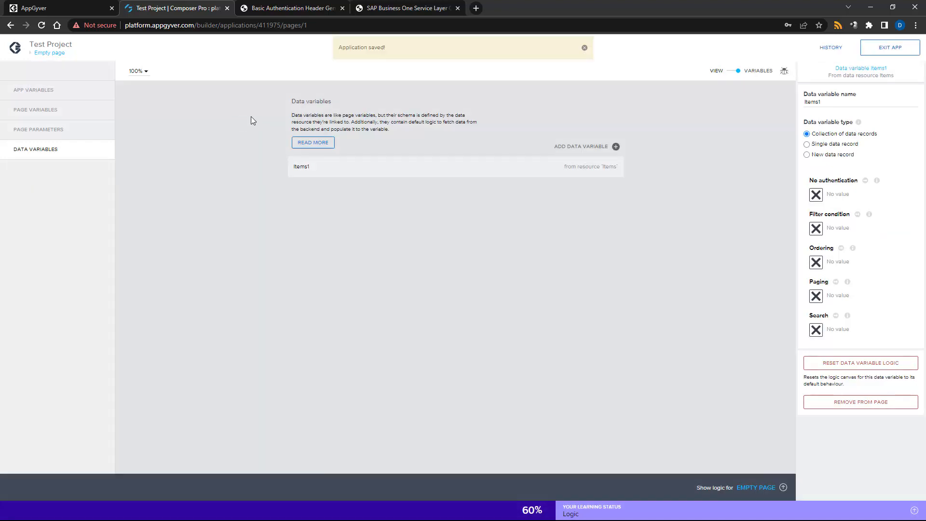
left_click(583, 48)
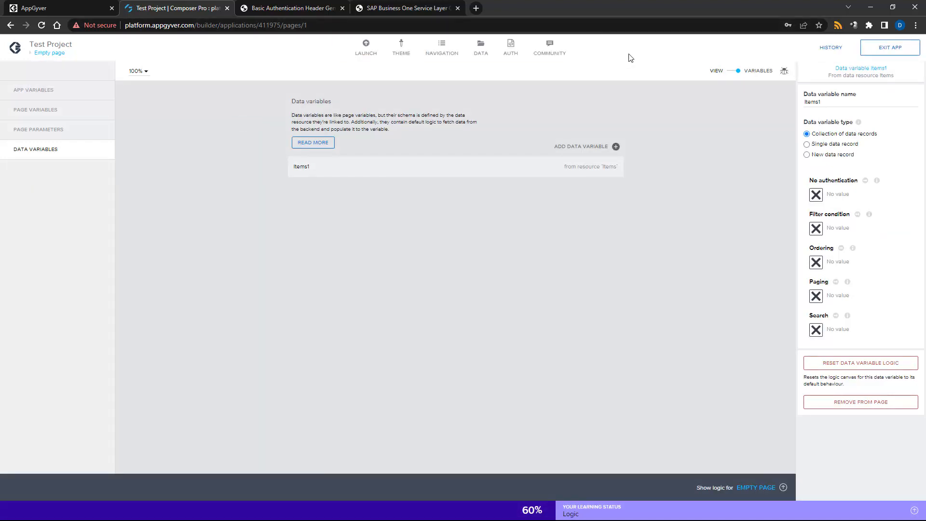
Return to the page's visual view and remove the placeholder paragraph below the headline.
left_click(736, 71)
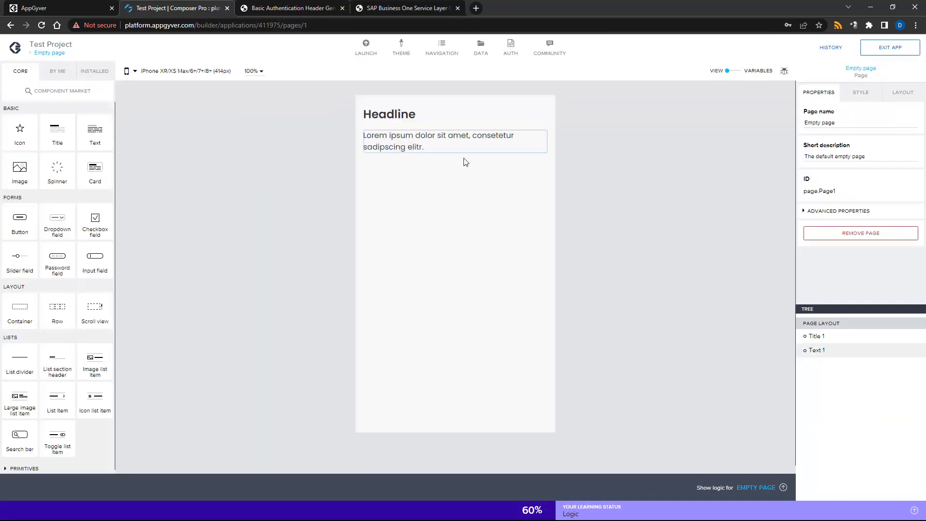
left_click(389, 150)
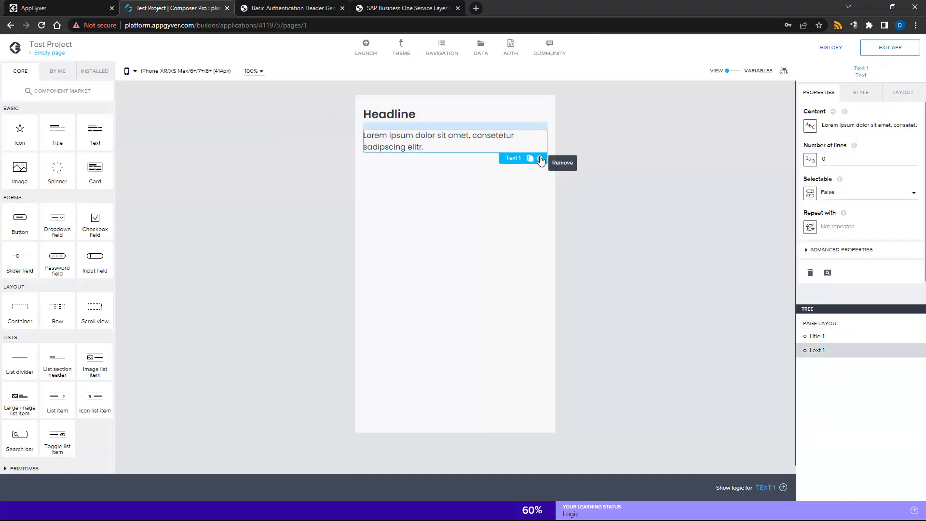
left_click(540, 158)
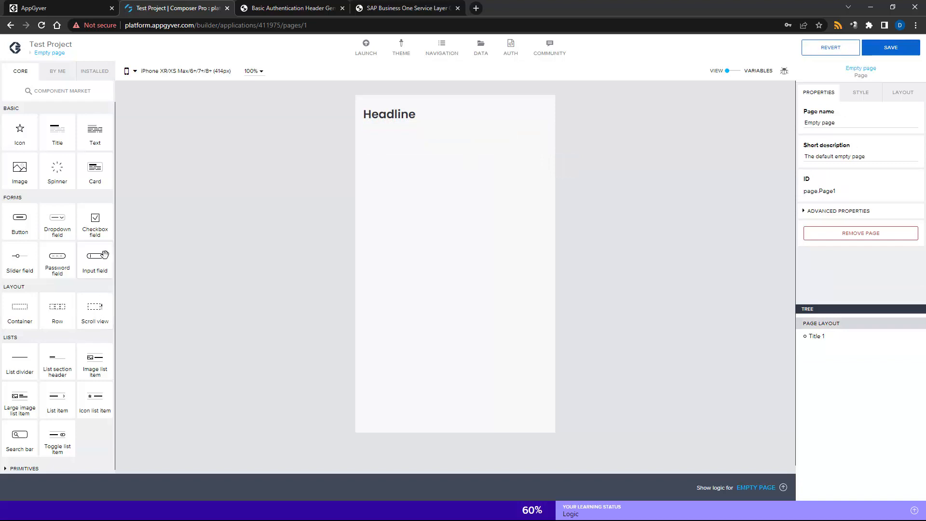
Add a List item and a Scroll view below the headline, and nest the list item inside the scroll view.
left_click_drag(57, 400, 413, 185)
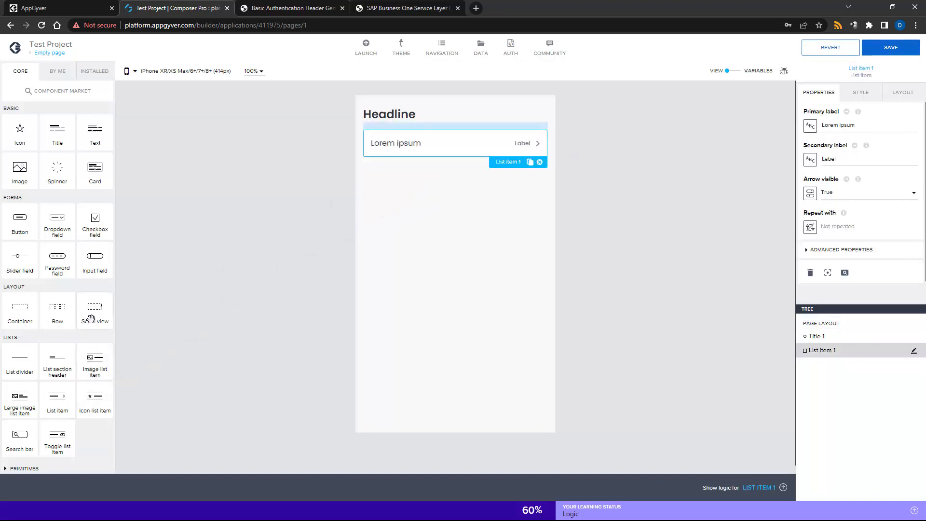
left_click_drag(92, 320, 867, 376)
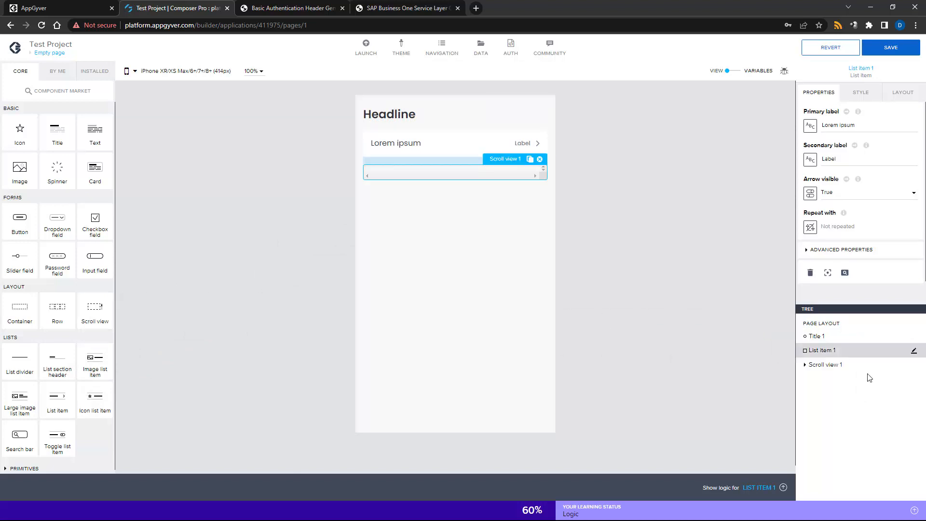
left_click_drag(820, 351, 820, 369)
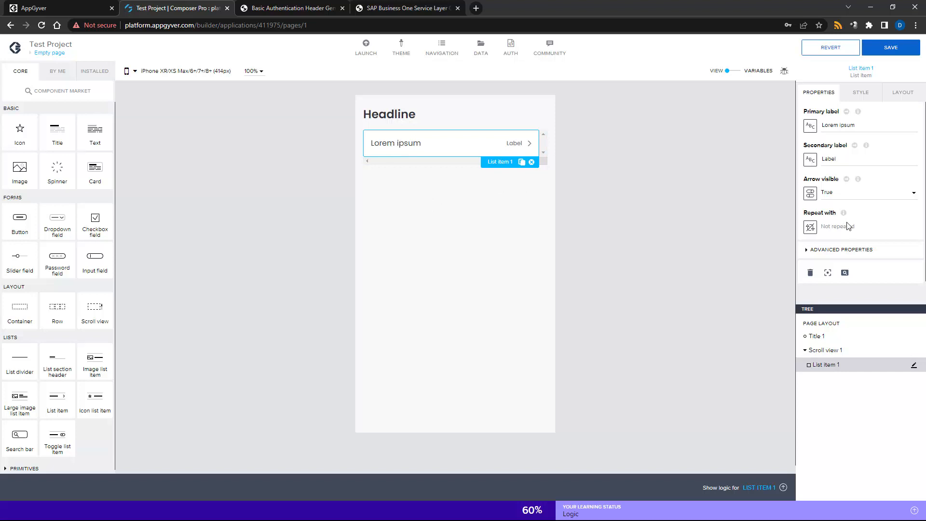
Bind the list item's Repeat with property to the Items1 data variable.
left_click(810, 227)
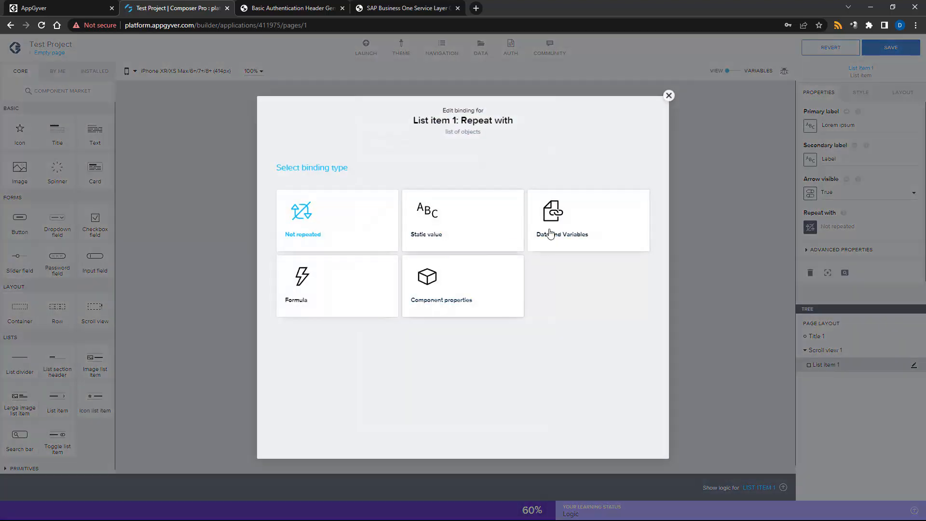
left_click(583, 228)
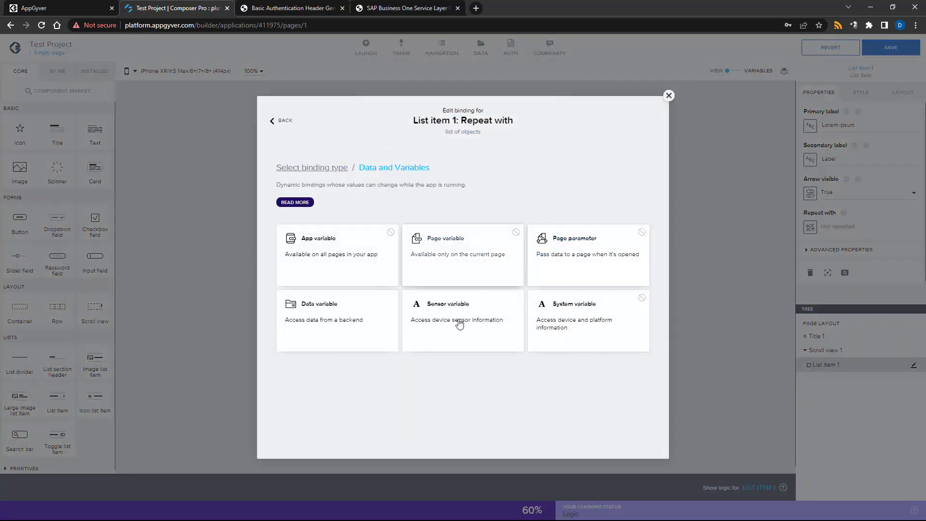
left_click(324, 320)
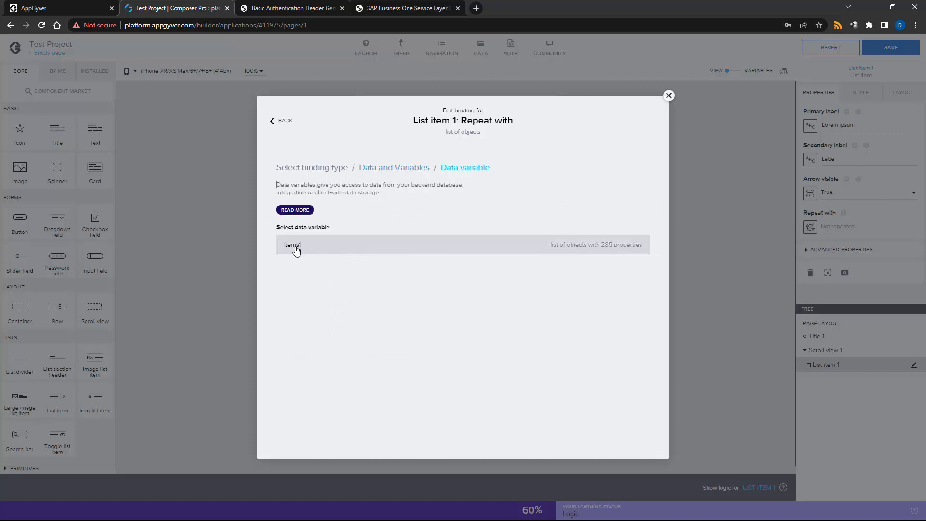
left_click(304, 247)
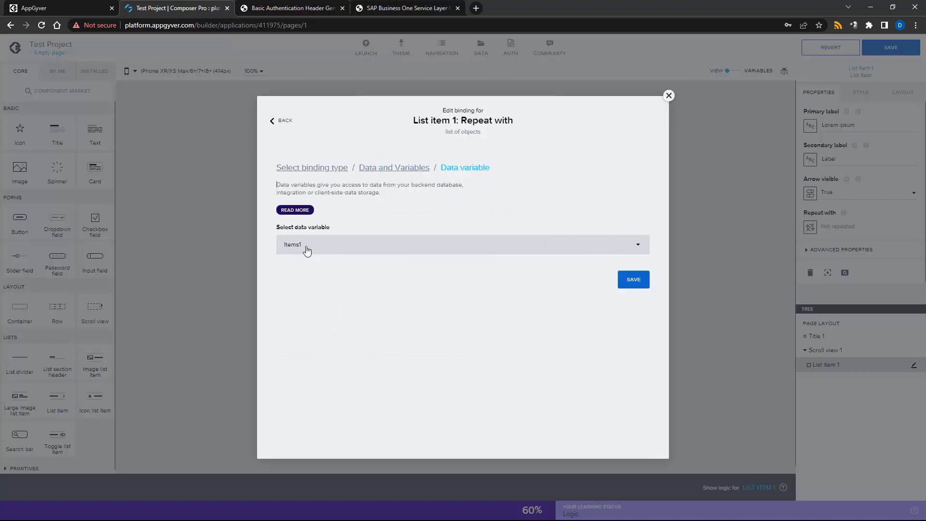
left_click(641, 281)
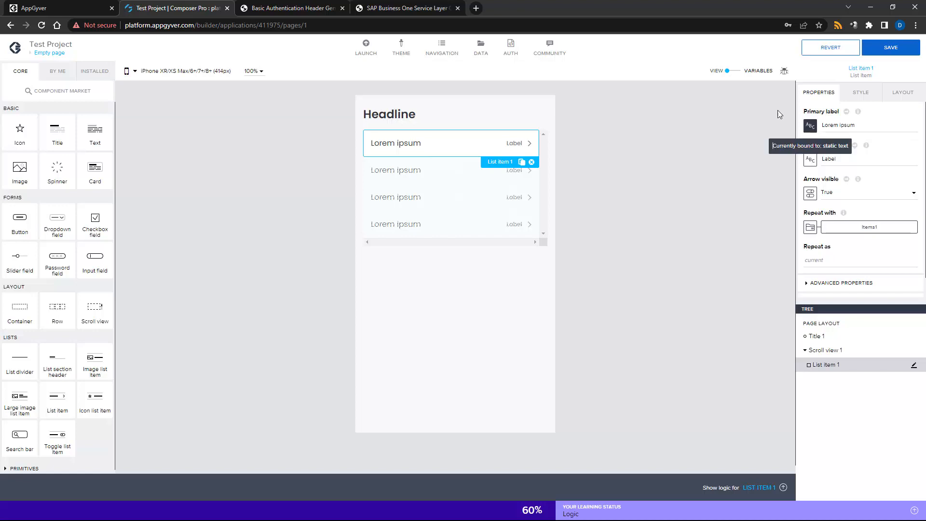
Bind the list item's primary label to the ItemName property of the current data item in repeat.
left_click(810, 127)
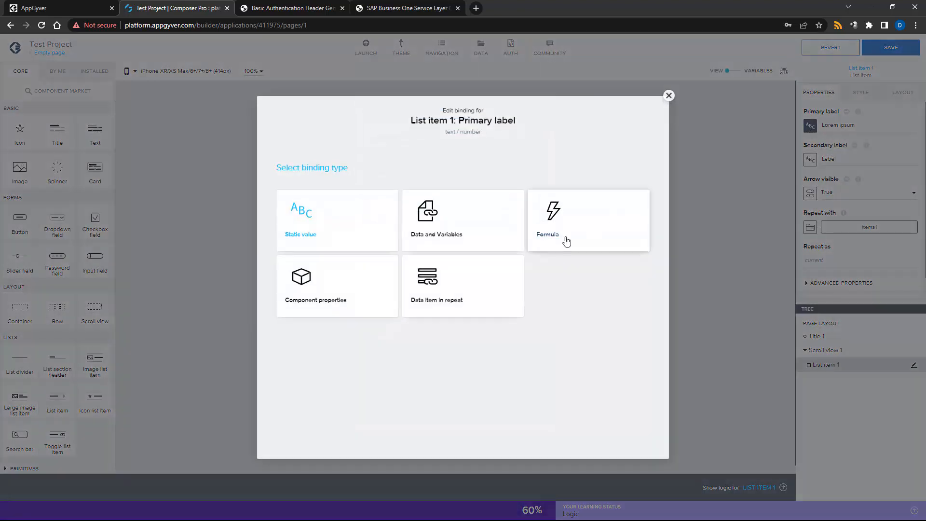
left_click(444, 302)
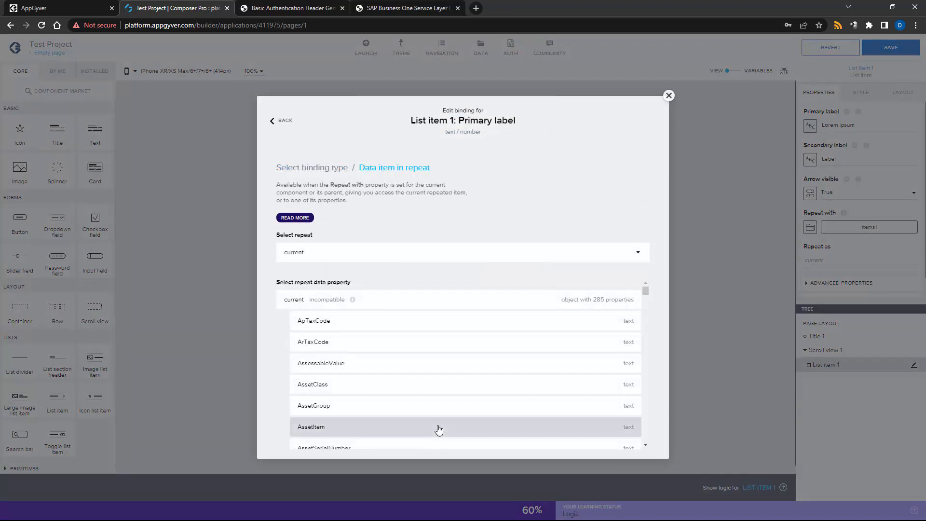
scroll(439, 429, "down", 15)
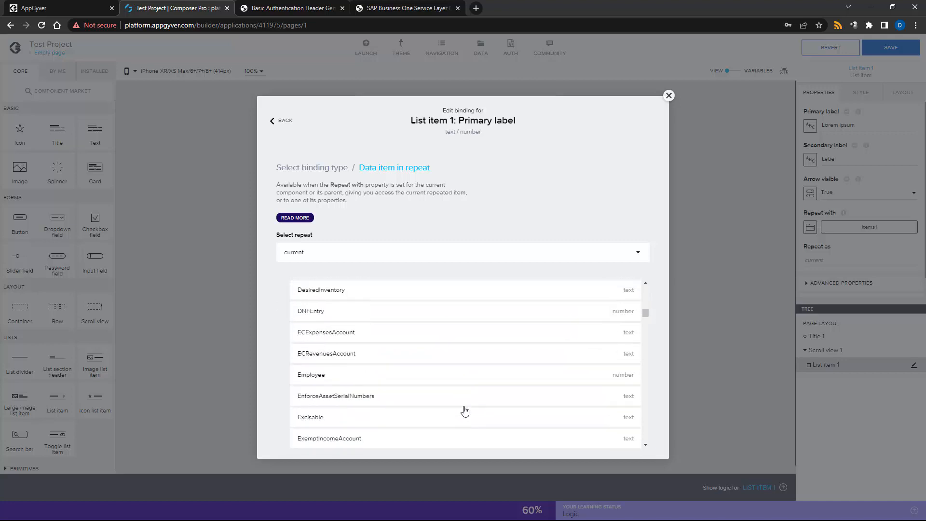
scroll(464, 411, "down", 15)
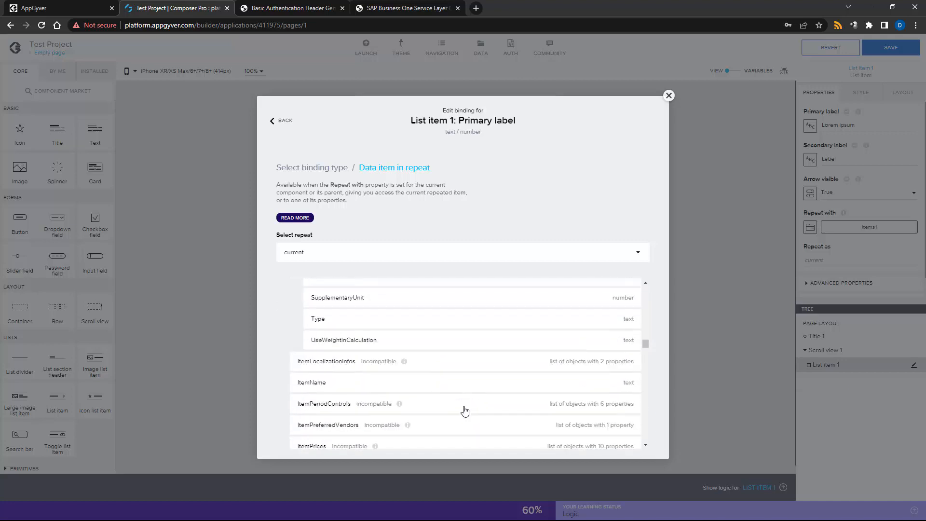
scroll(464, 410, "down", 5)
scroll(464, 411, "up", 4)
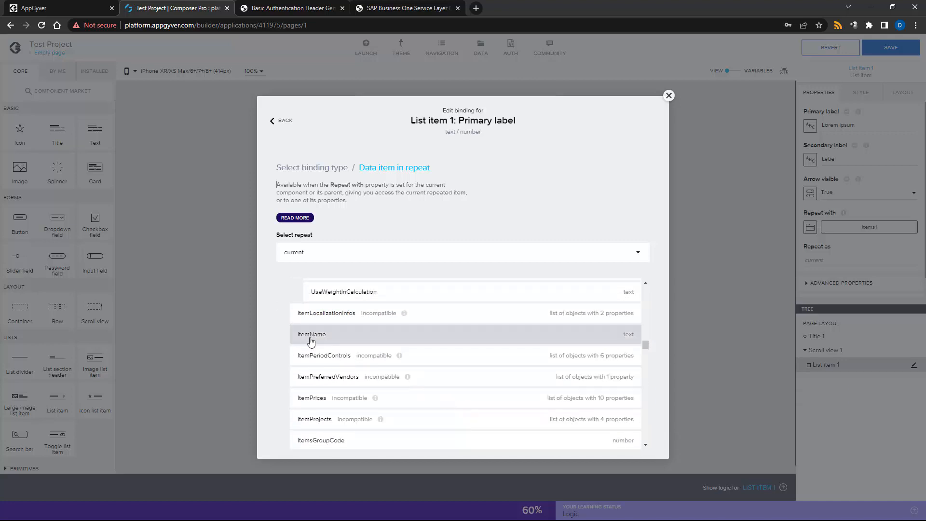
left_click(331, 334)
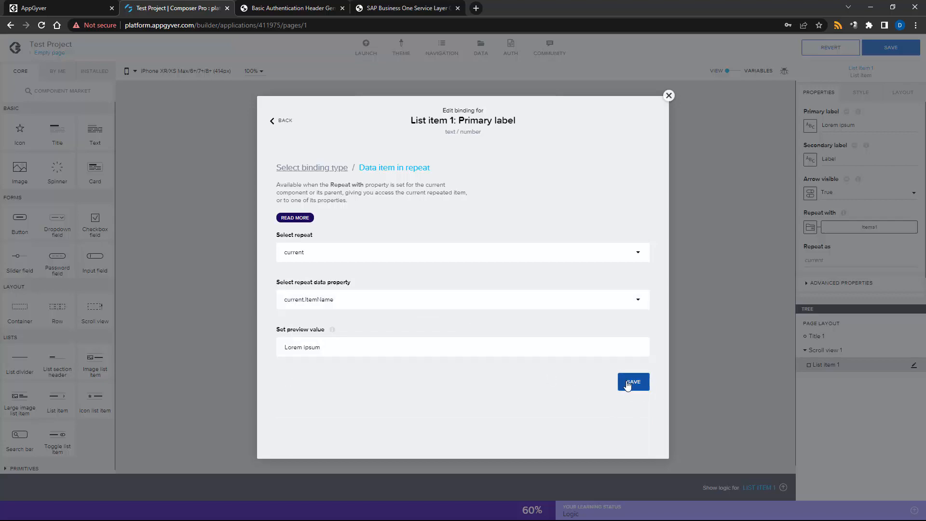
left_click(627, 384)
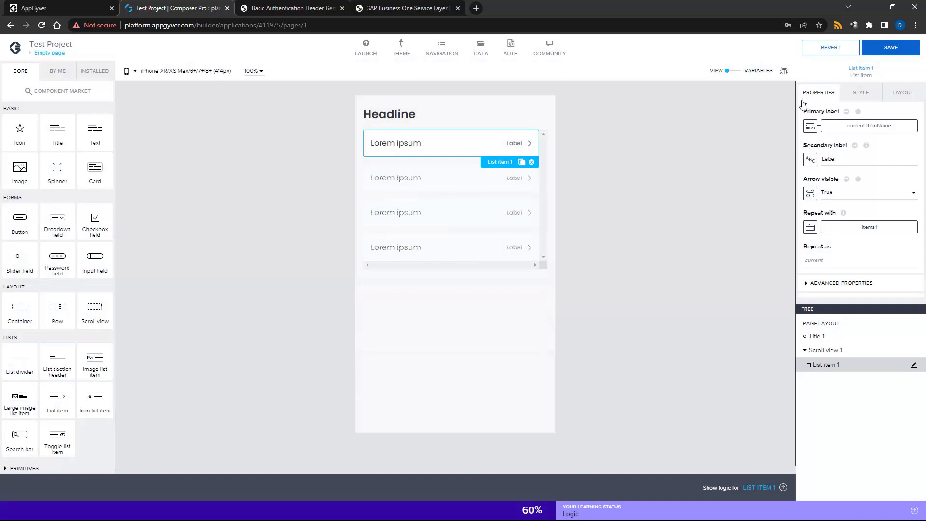
Bind the list item's secondary label to the ItemCode property of the current data item in repeat.
left_click(810, 159)
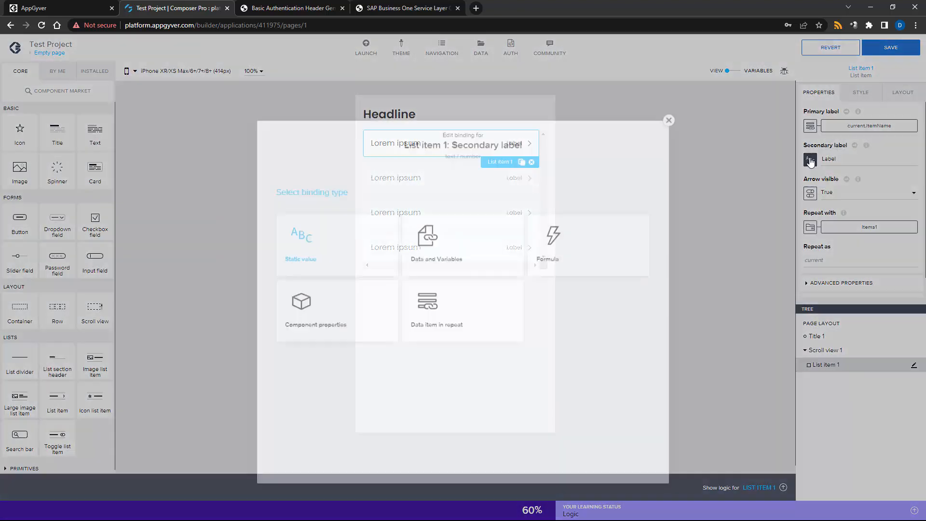
left_click(447, 297)
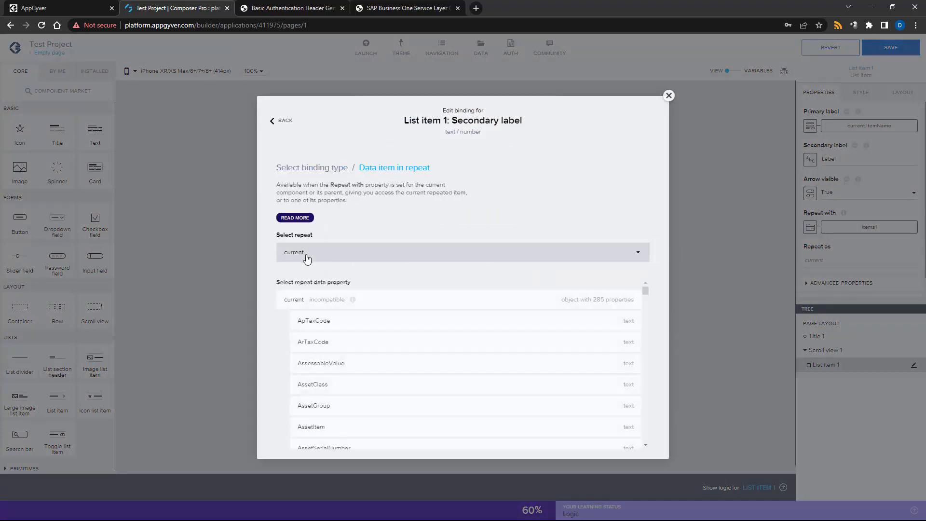
scroll(331, 379, "down", 10)
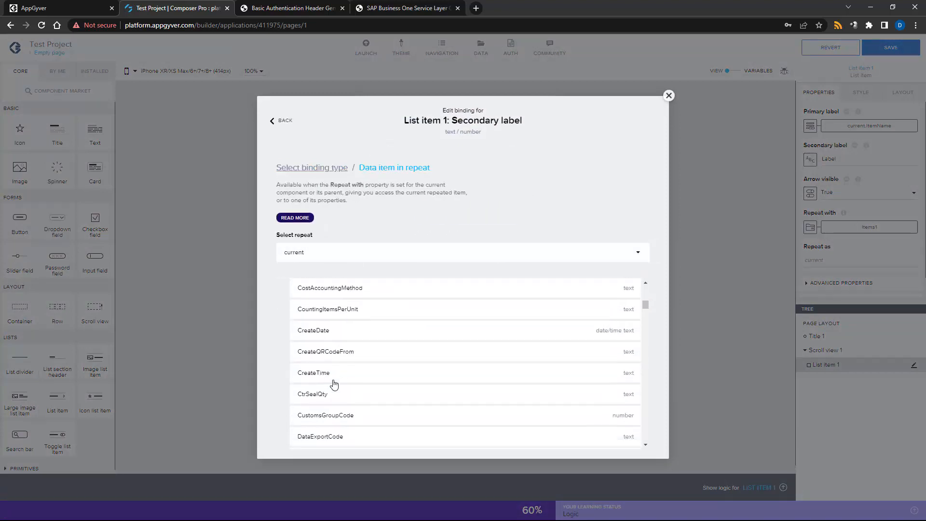
scroll(334, 385, "down", 15)
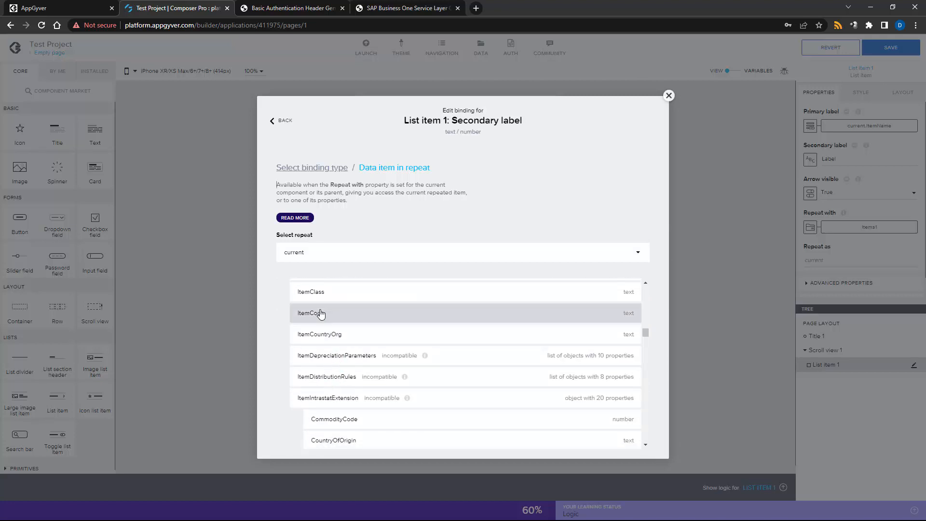
left_click(320, 314)
left_click(632, 384)
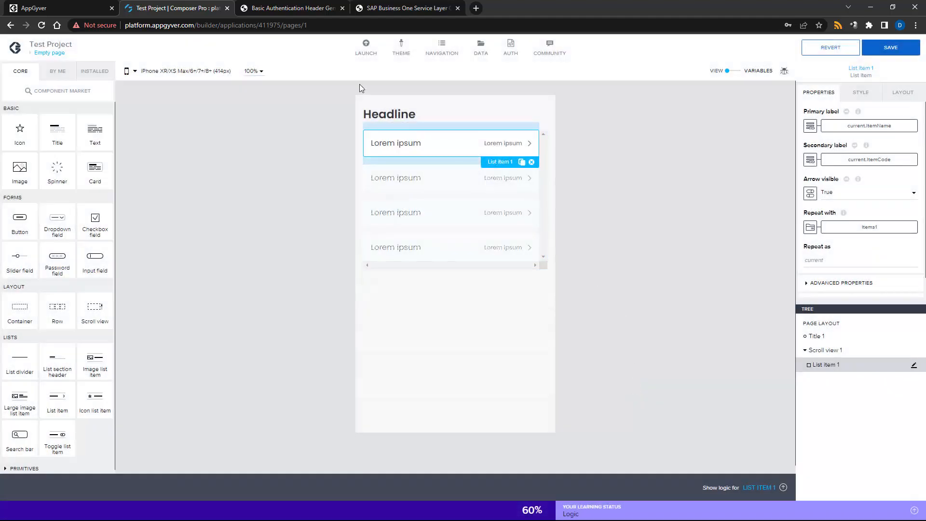
Change the page title's content to "Inventory".
left_click(377, 112)
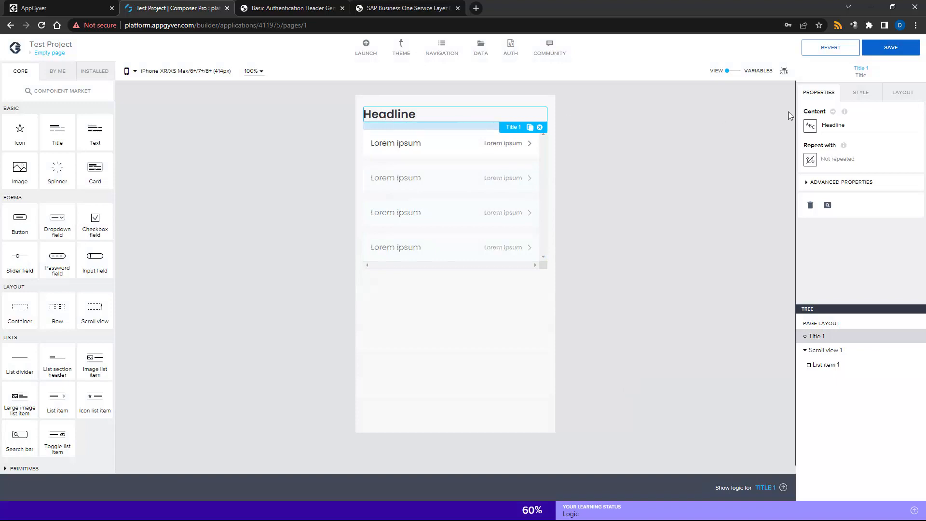
double_click(836, 126)
type("Inventor")
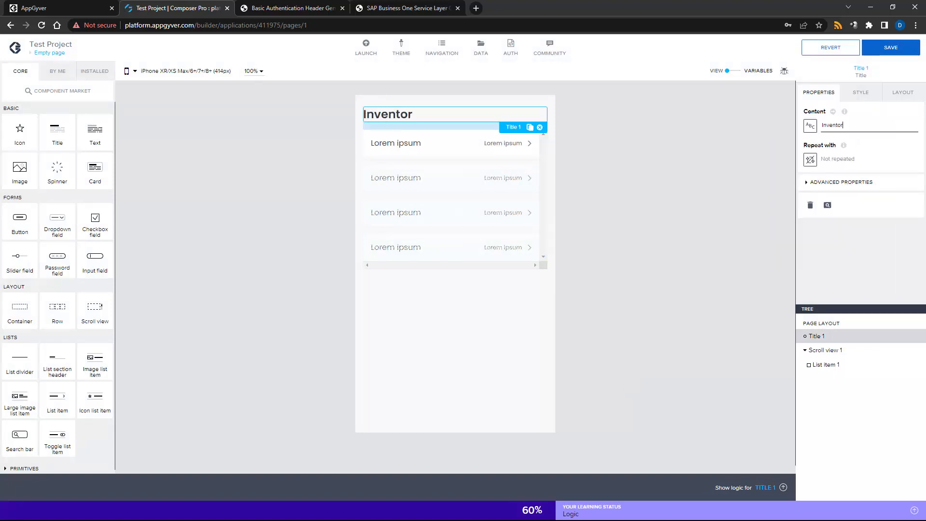
type("y")
left_click(647, 181)
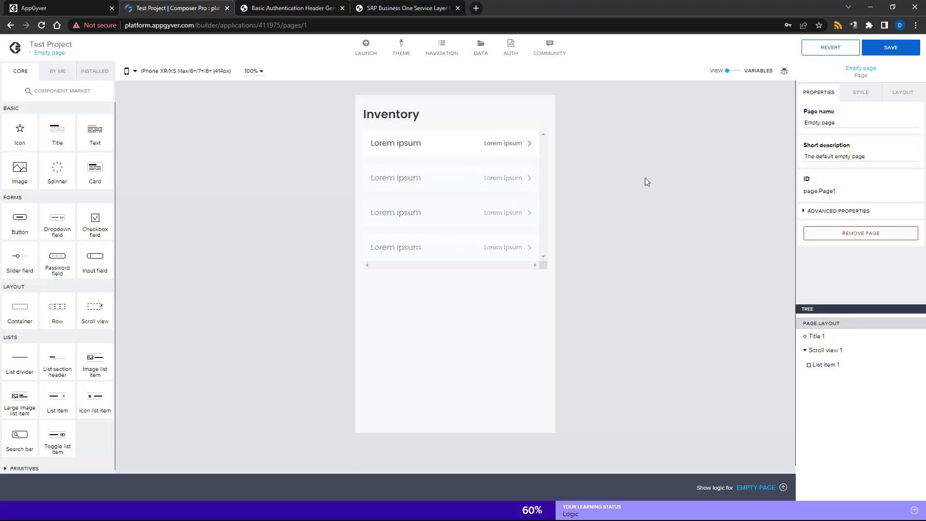
Open the web app preview portal and launch Test Project to check the Inventory list.
left_click(366, 47)
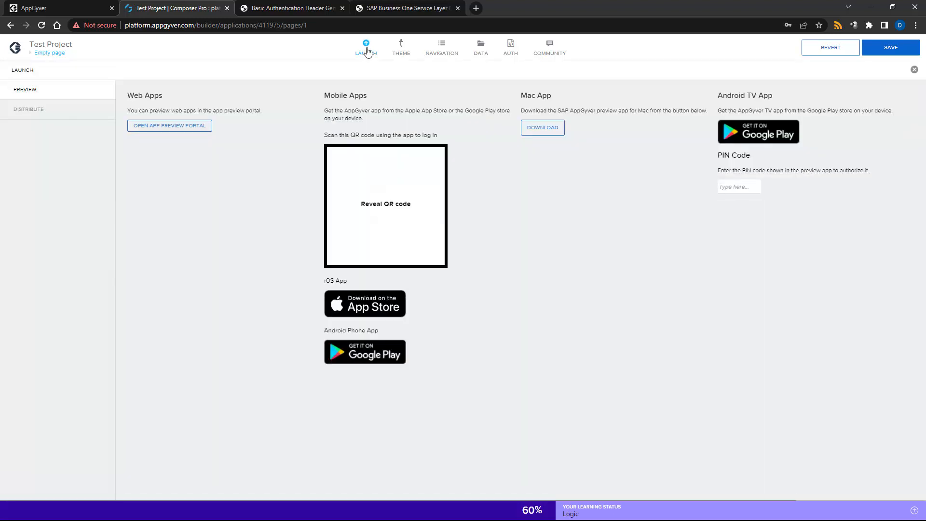
left_click(179, 127)
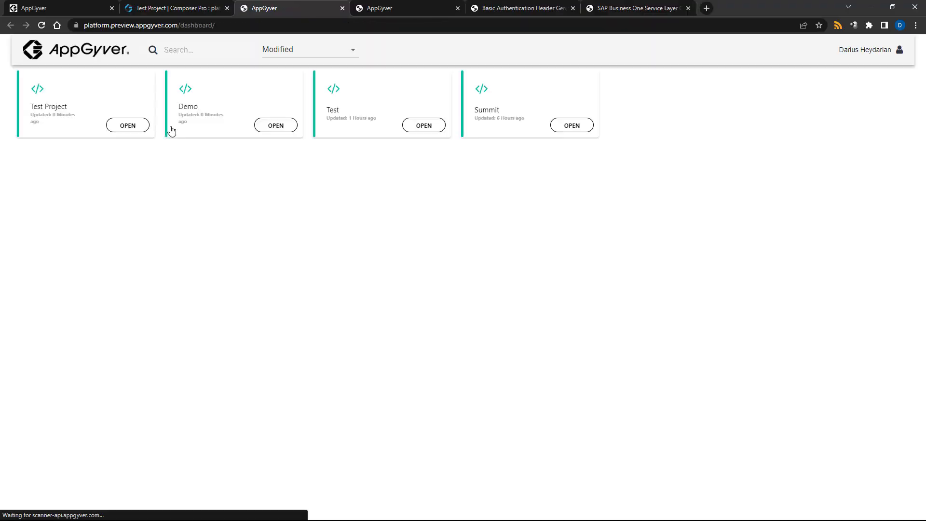
left_click(144, 134)
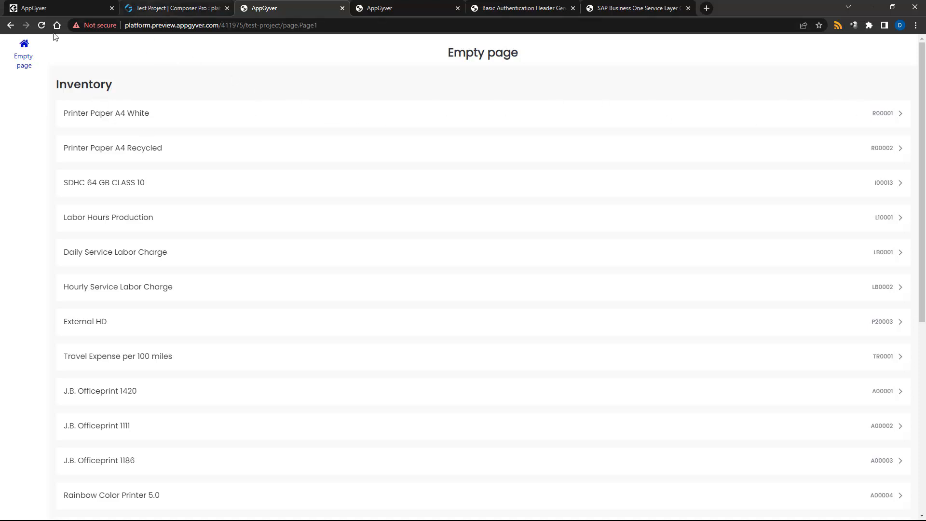
Return to the Test Project builder and create a new page named "Details".
left_click(144, 5)
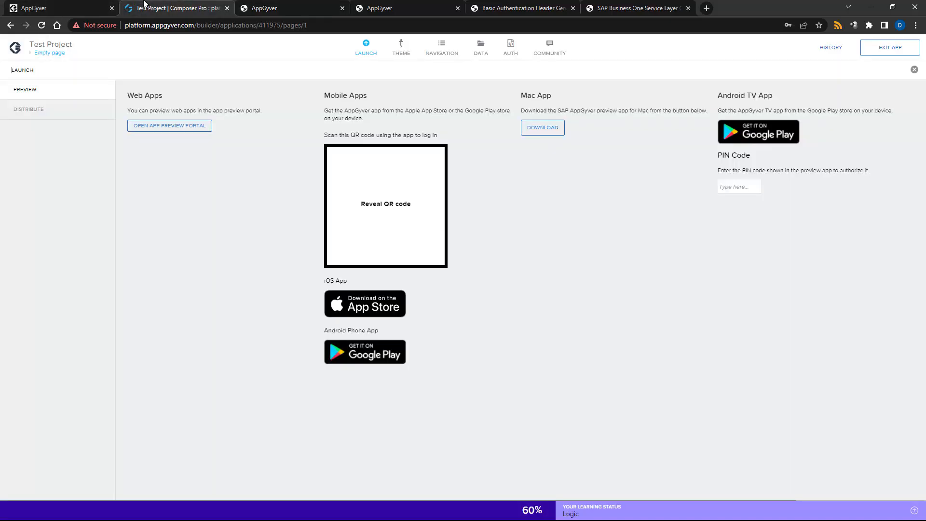
left_click(36, 57)
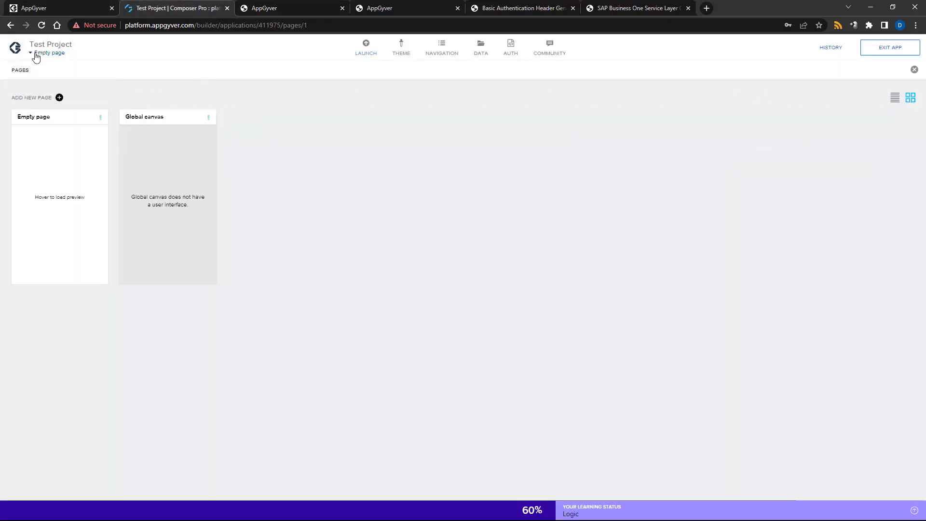
mouse_move(90, 228)
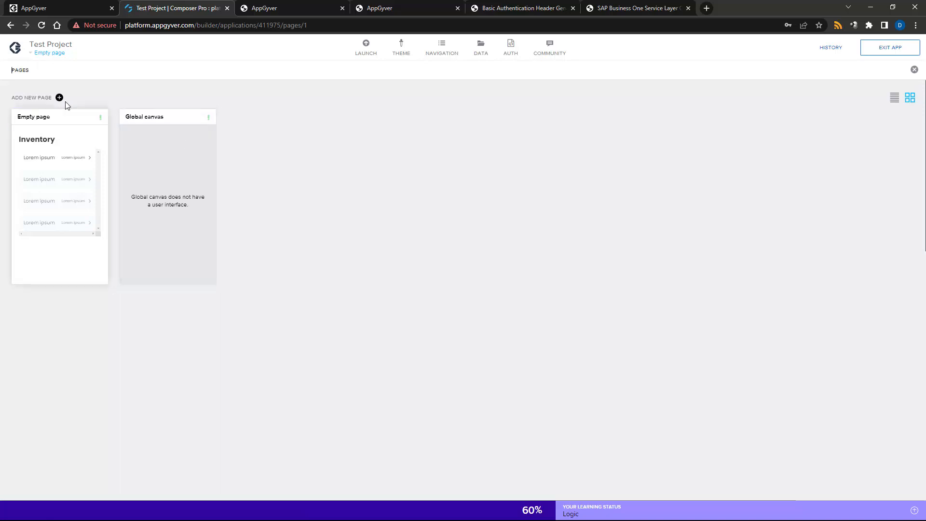
left_click(59, 98)
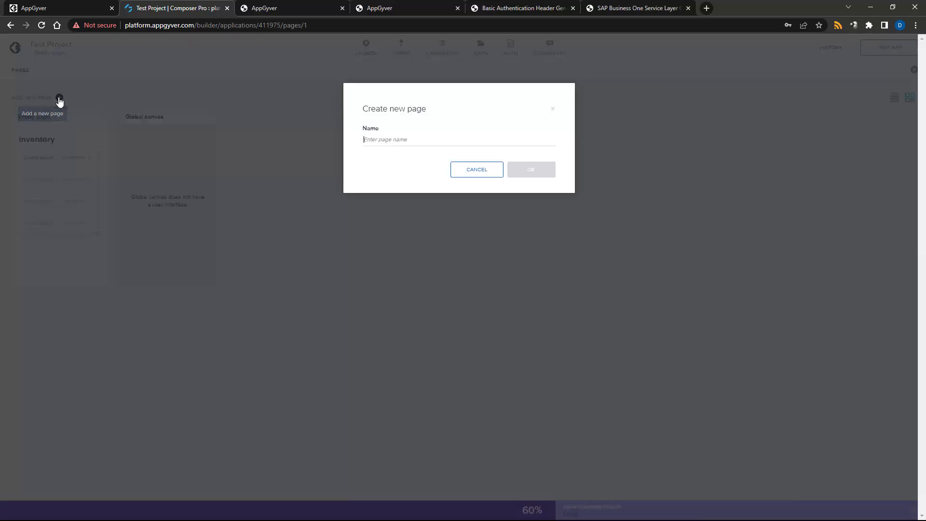
left_click(362, 142)
type("Details")
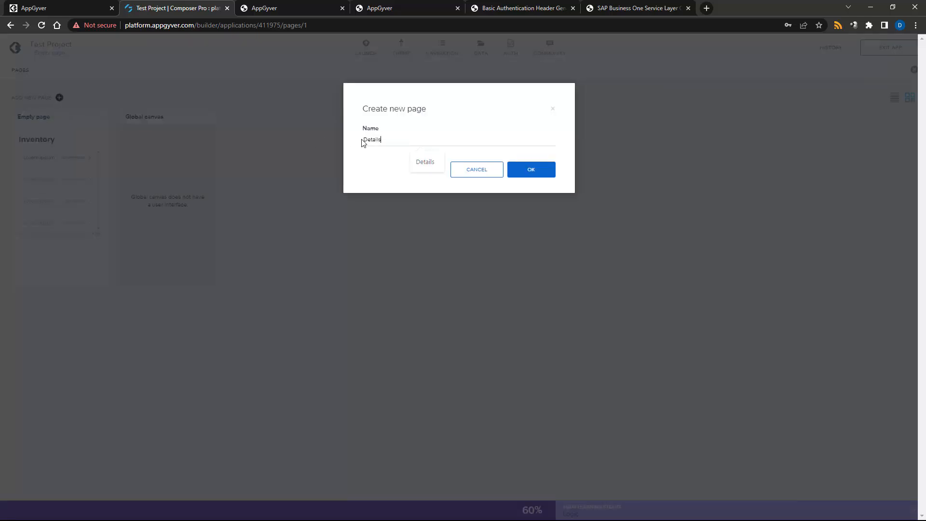
left_click(537, 170)
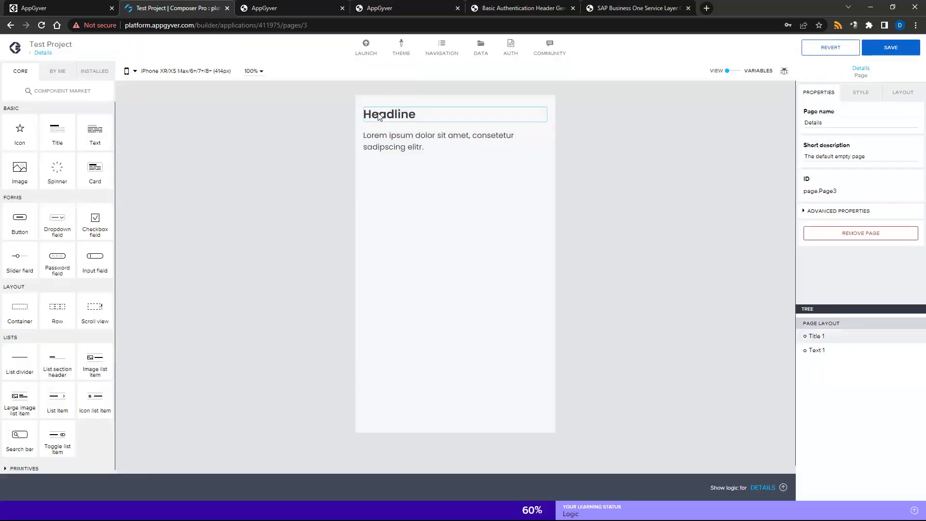
Change the Details page title's content to "On Stock".
left_click(392, 118)
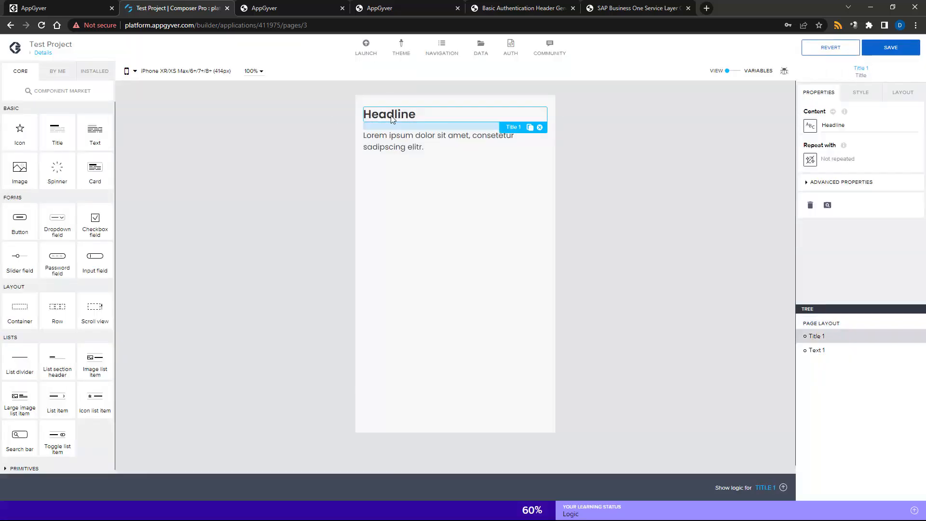
double_click(849, 124)
type("On Stock")
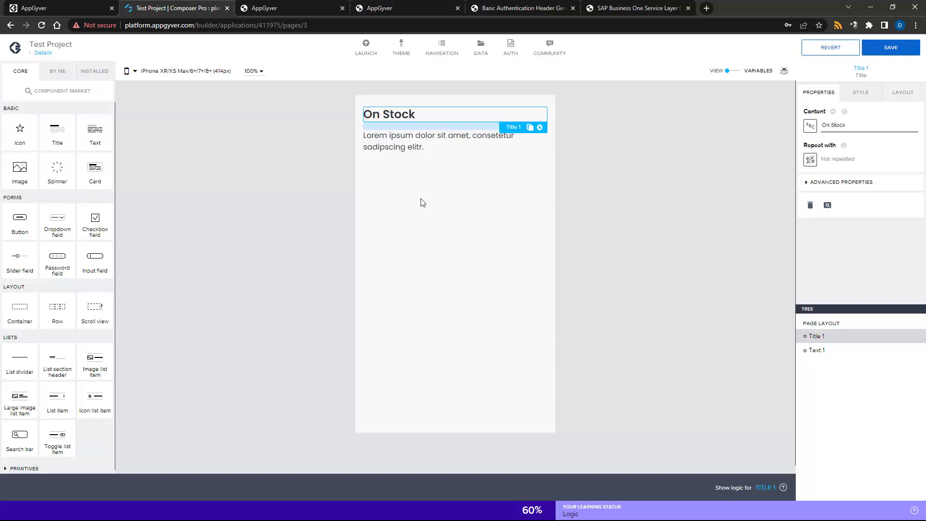
left_click(397, 146)
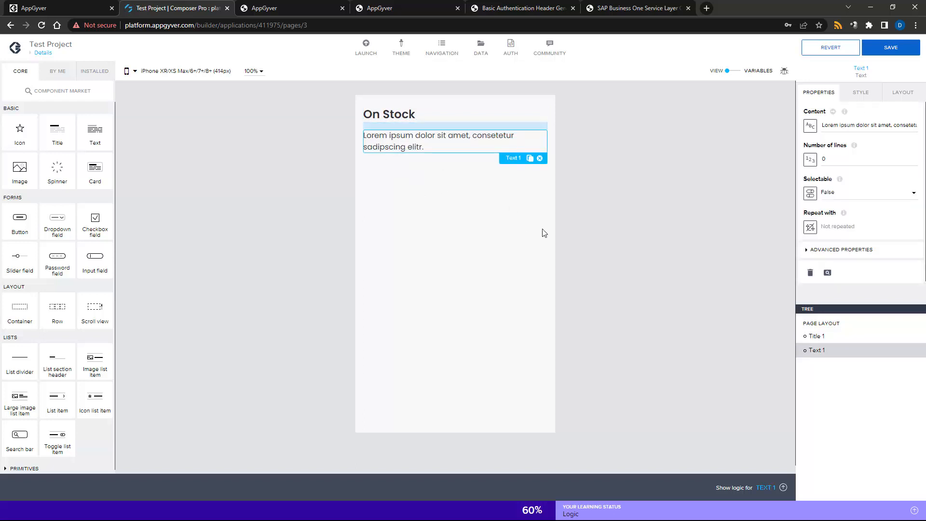
left_click(609, 222)
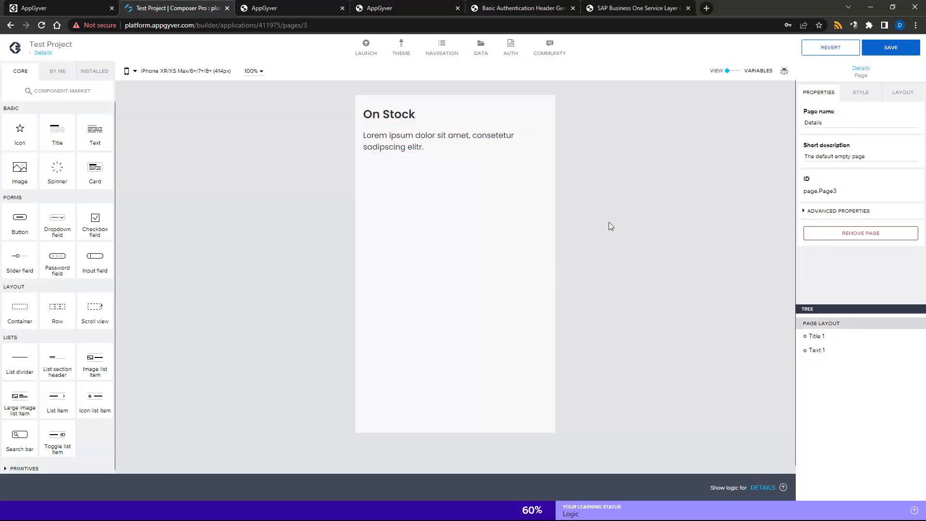
Add a text page parameter named "ItemCodeParameter" to the Details page and save the application.
left_click(728, 71)
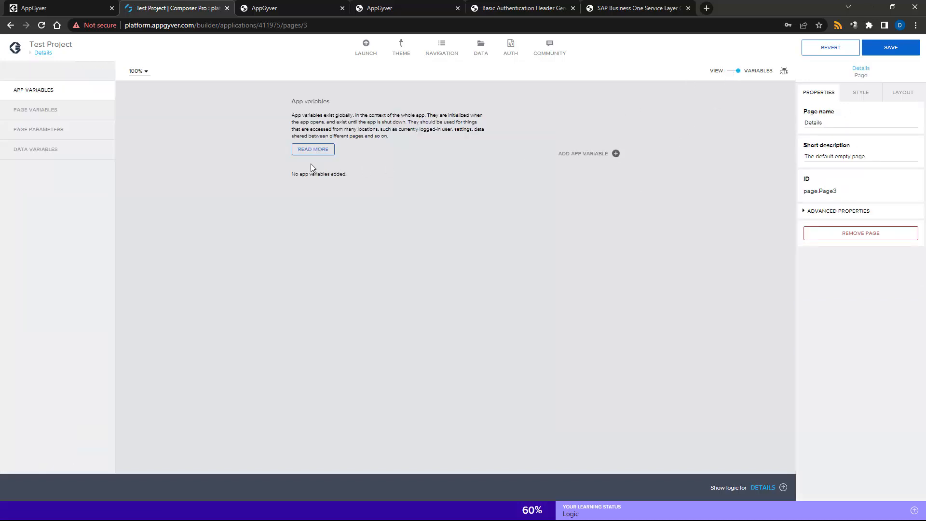
left_click(56, 130)
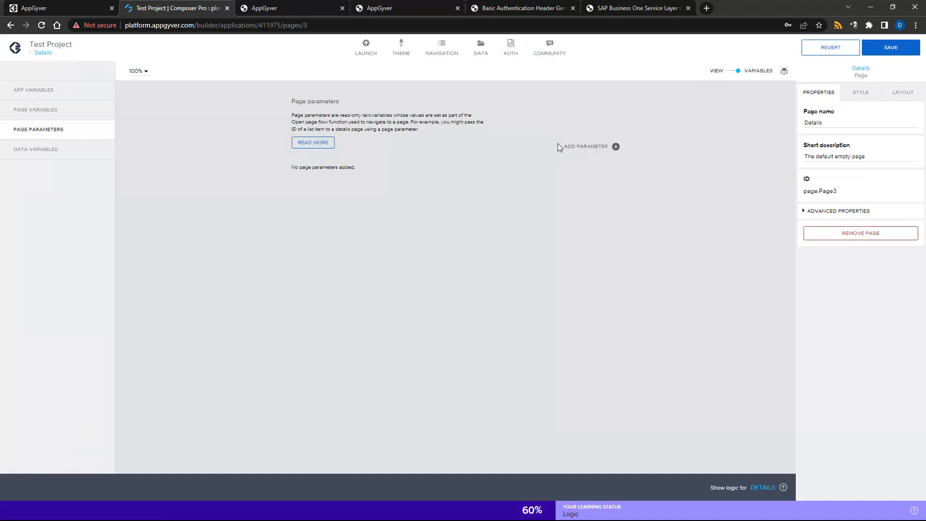
left_click(593, 147)
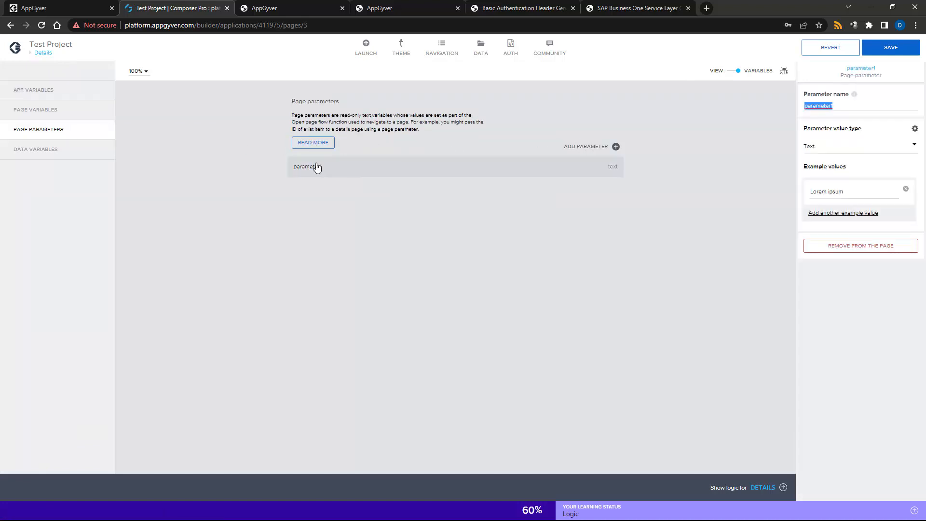
left_click(330, 172)
double_click(852, 107)
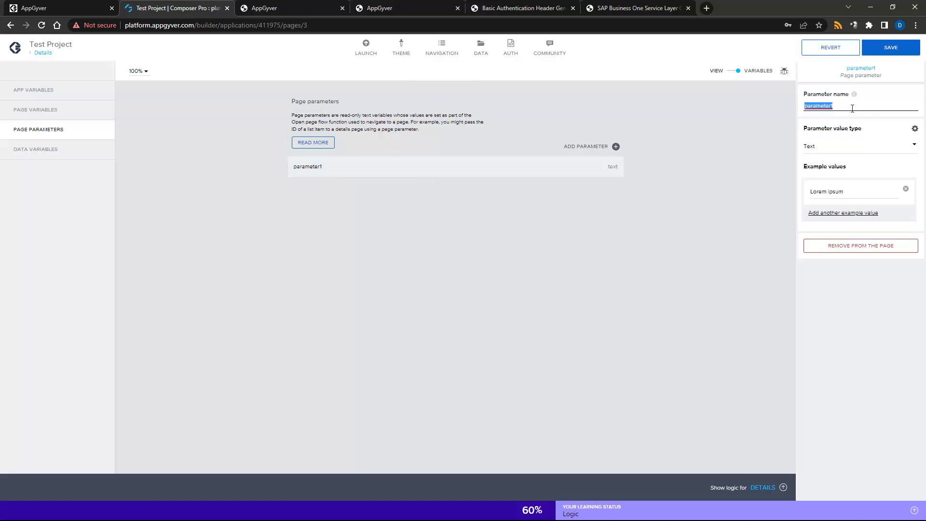
type("ItemCodeParameter")
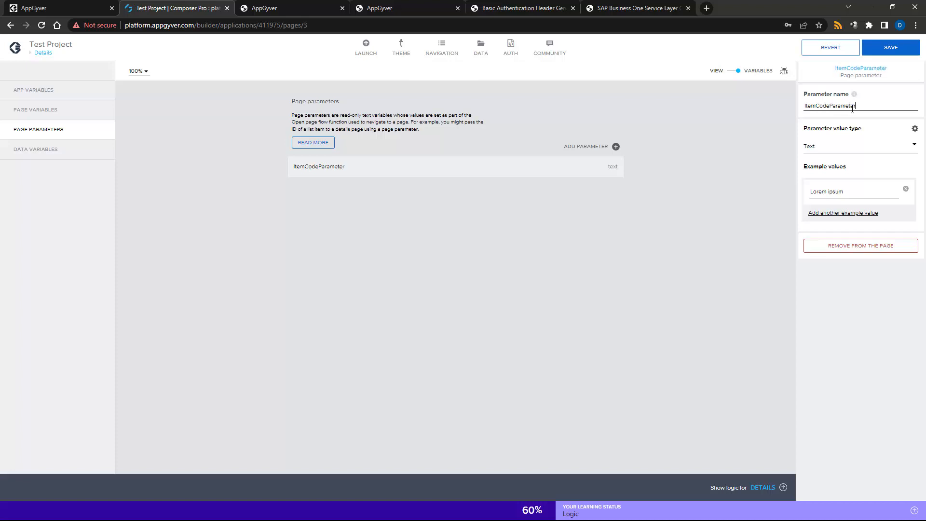
left_click(802, 187)
left_click(893, 52)
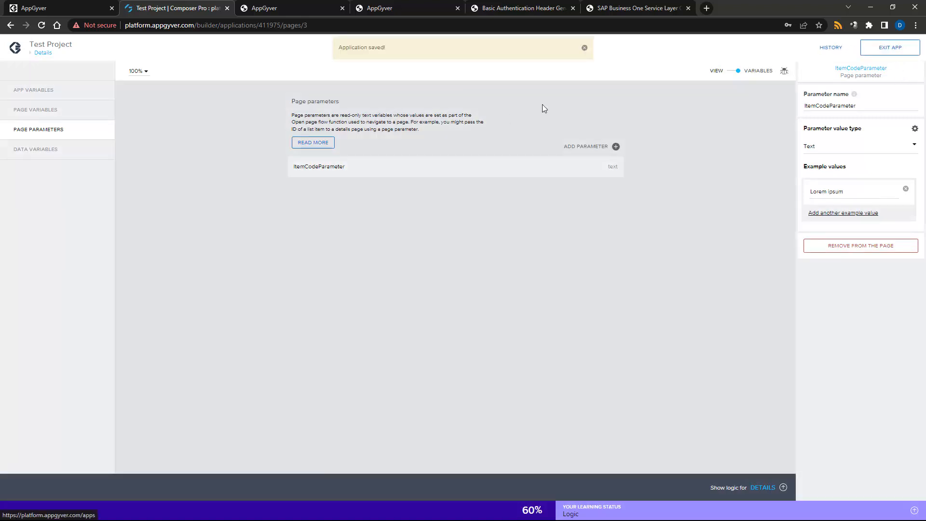
Add a data variable from the Items resource to the Details page and set its type to Single data record.
left_click(35, 154)
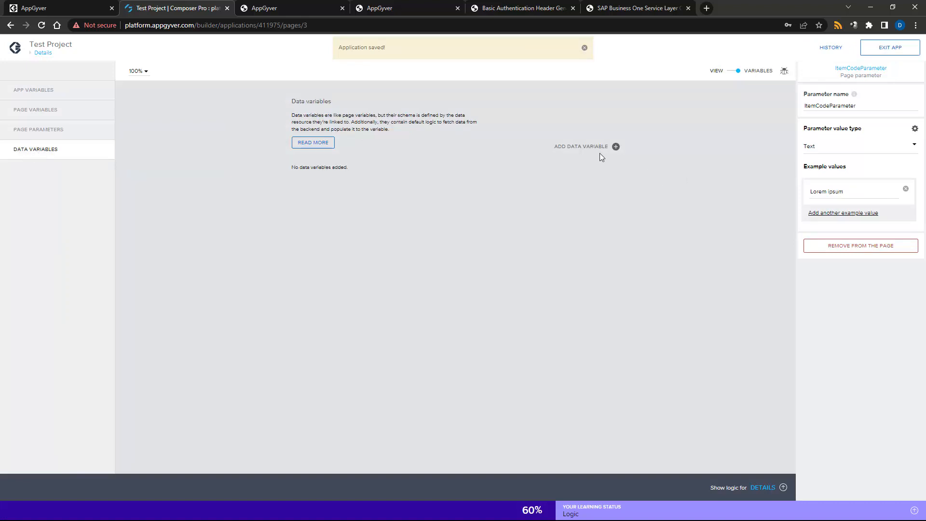
left_click(615, 147)
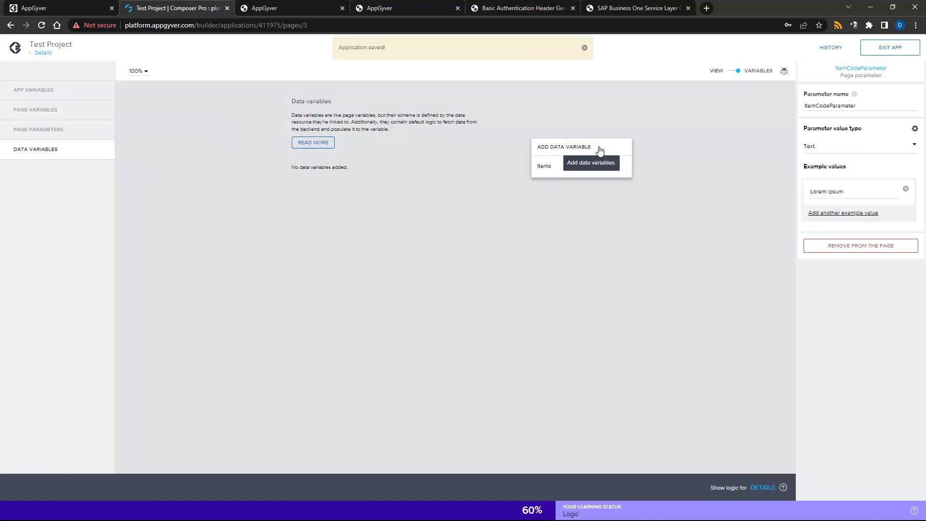
left_click(544, 166)
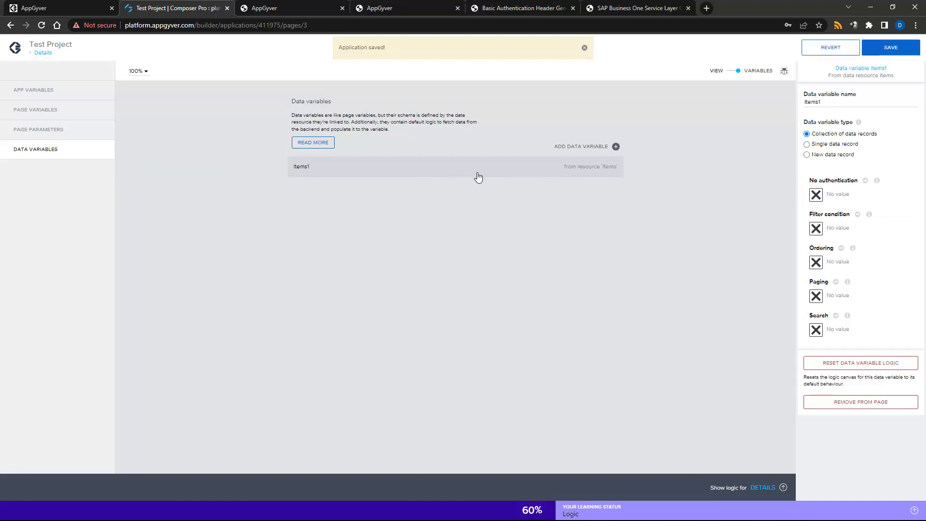
left_click(825, 150)
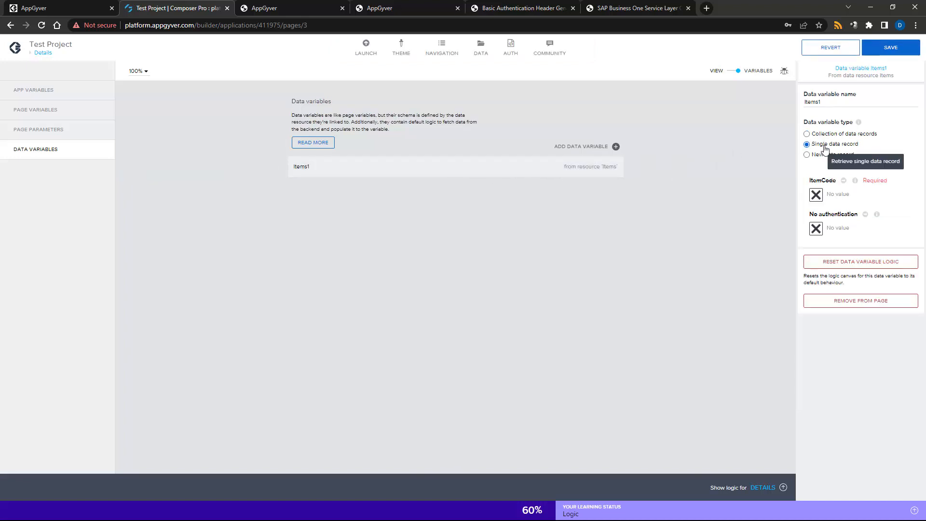
Bind the data variable's ItemCode to the page parameter ItemCodeParameter and save the application.
left_click(815, 196)
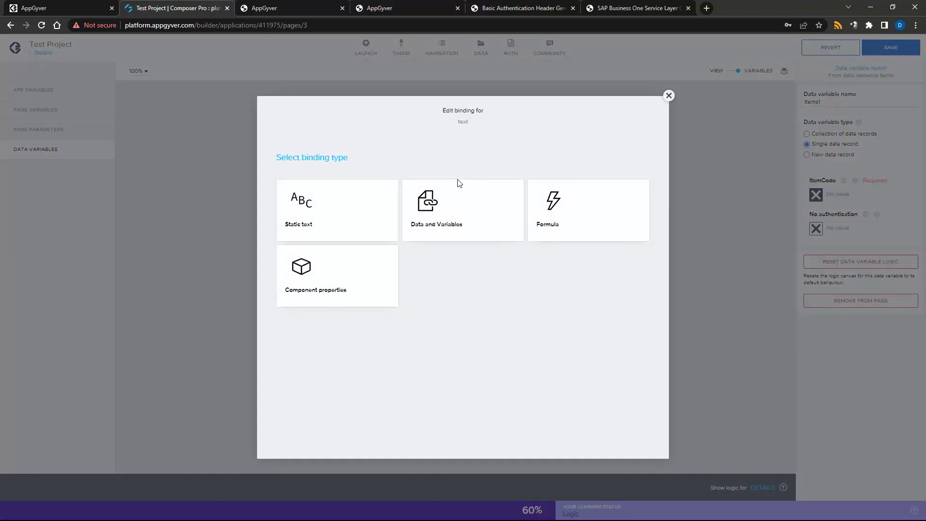
left_click(451, 210)
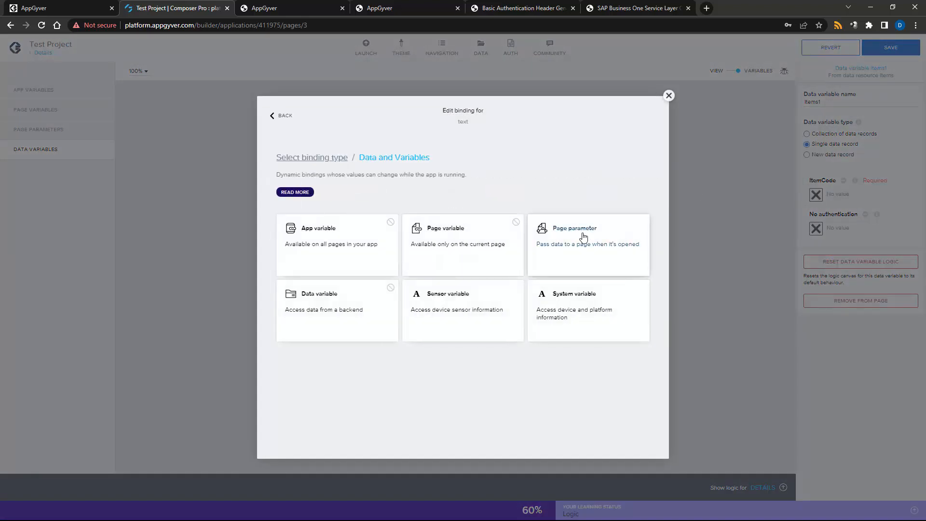
left_click(583, 237)
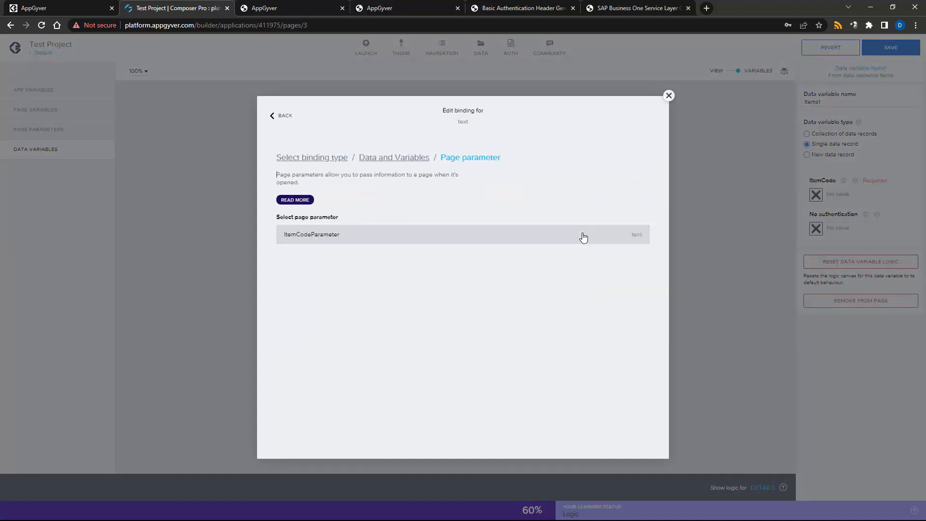
left_click(311, 237)
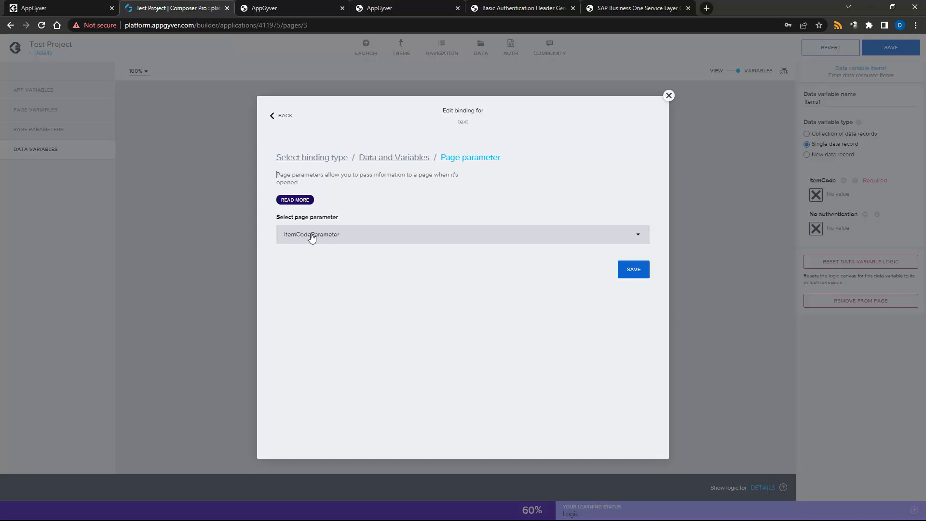
left_click(634, 271)
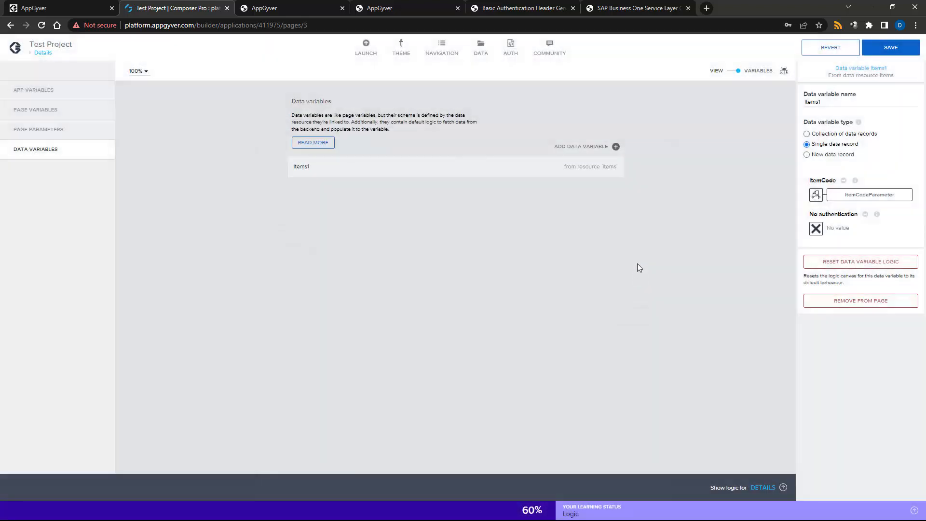
left_click(893, 48)
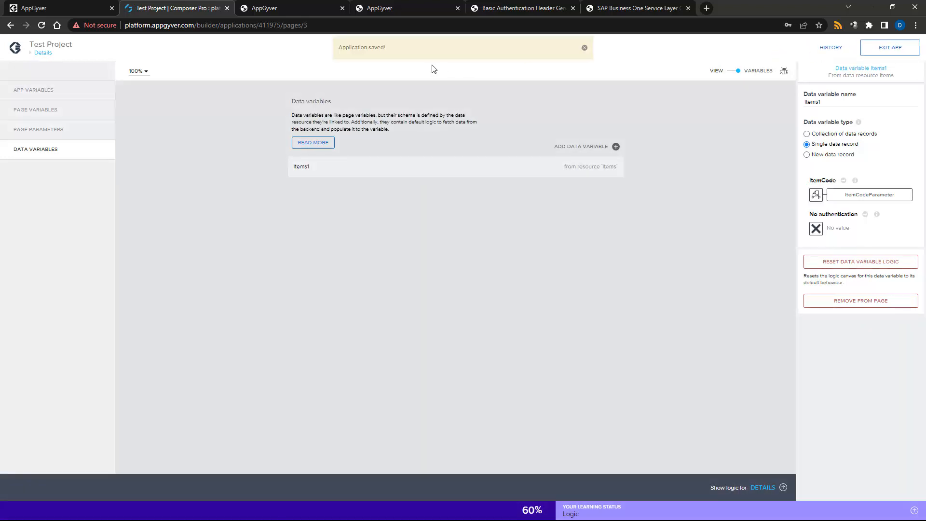
On the Inventory page, add an Open page function to the list item's logic and connect it to the Component tap event.
left_click(36, 54)
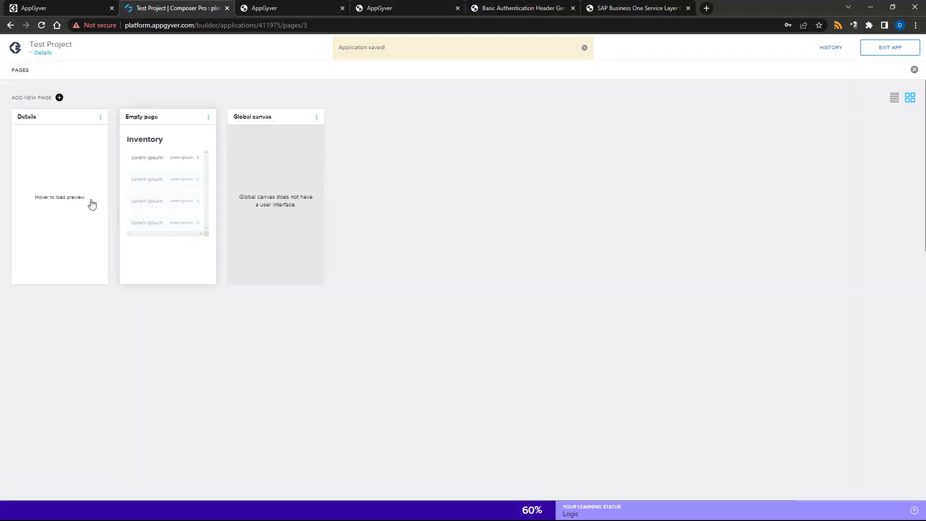
left_click(162, 188)
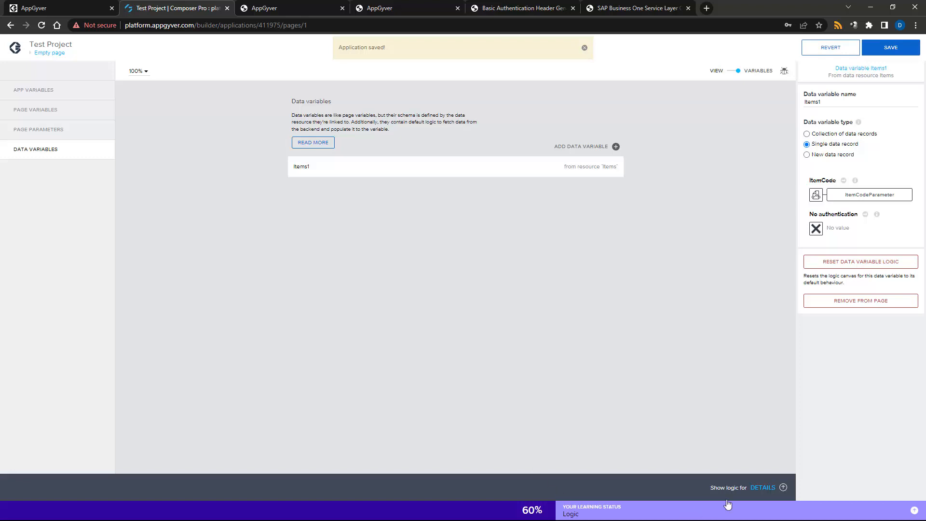
left_click(760, 488)
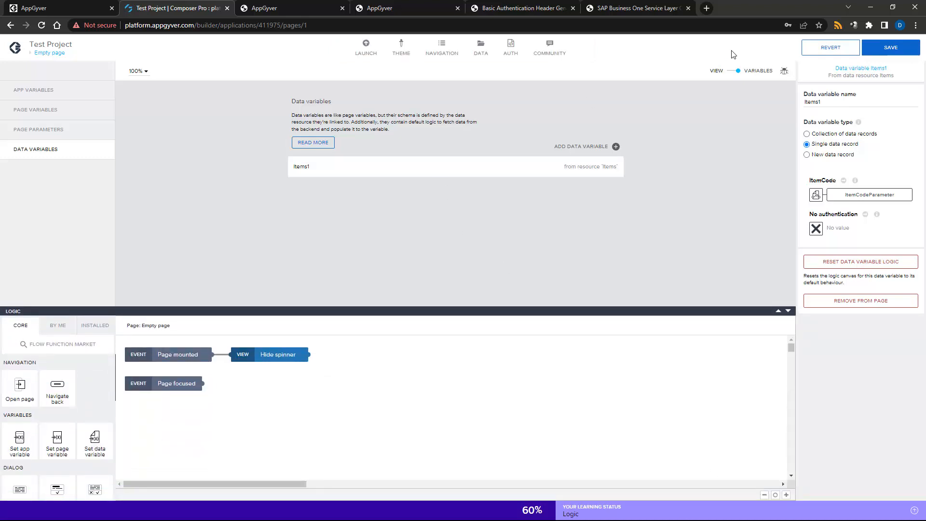
left_click(737, 71)
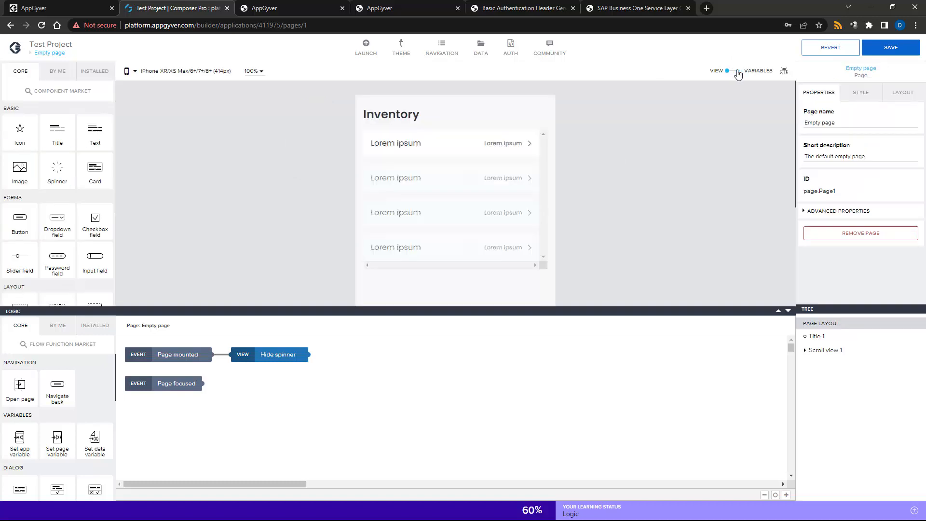
left_click(531, 147)
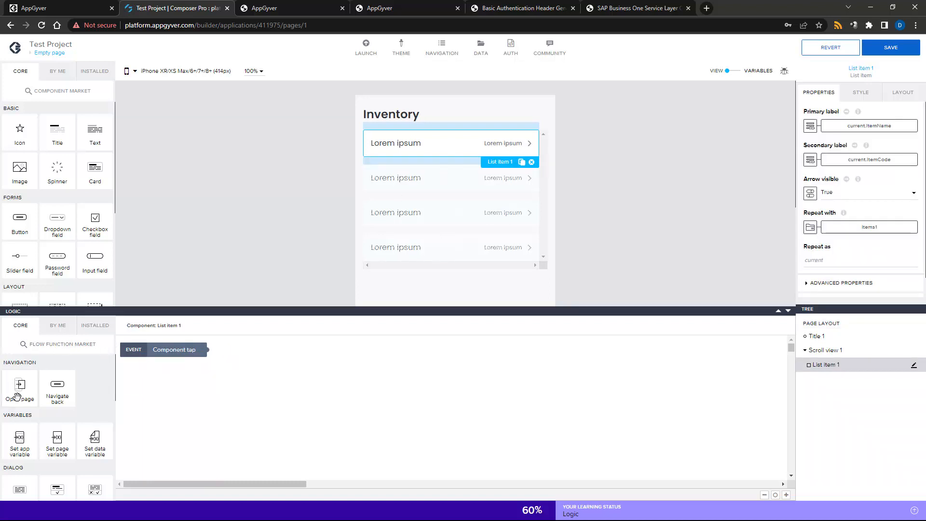
left_click_drag(15, 393, 287, 363)
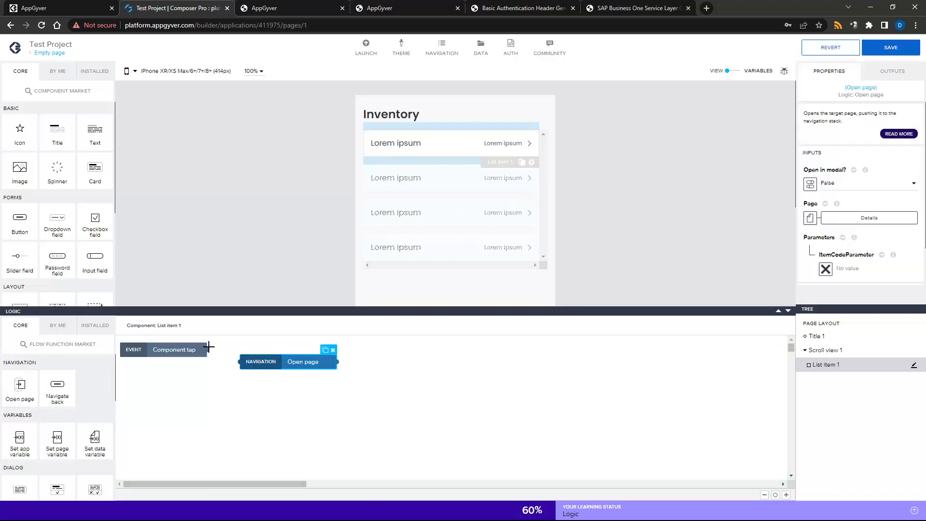
left_click_drag(209, 346, 240, 361)
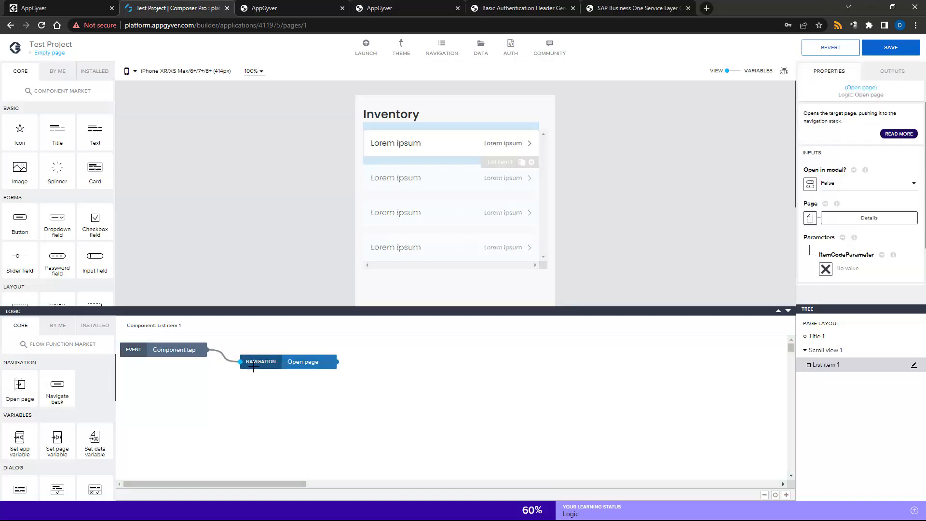
Bind the Open page function's ItemCodeParameter to the repeated data item's current.ItemCode and save the application.
left_click(289, 363)
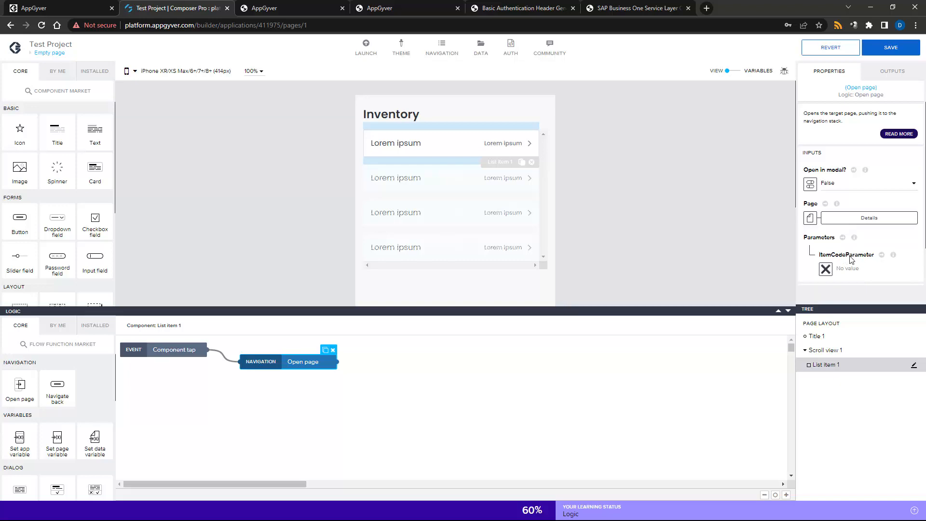
left_click(825, 269)
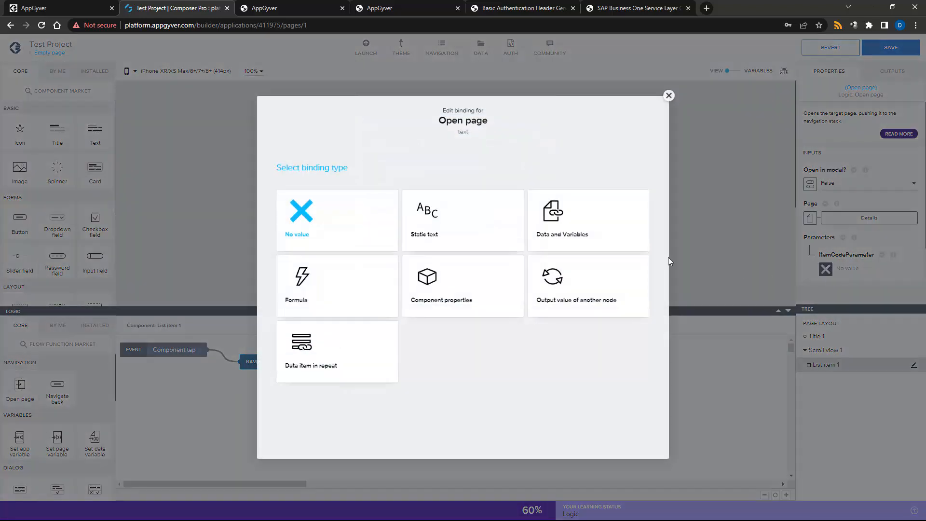
left_click(332, 349)
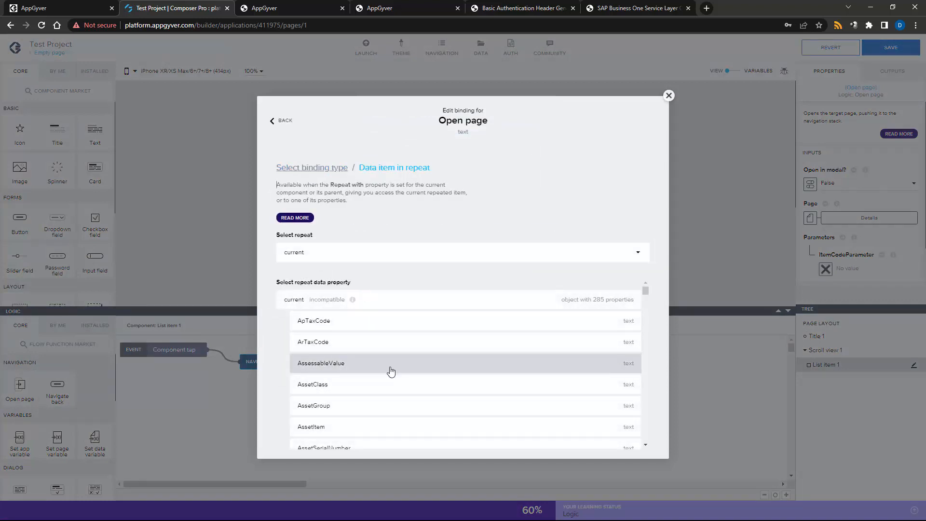
scroll(391, 369, "down", 10)
scroll(391, 370, "down", 15)
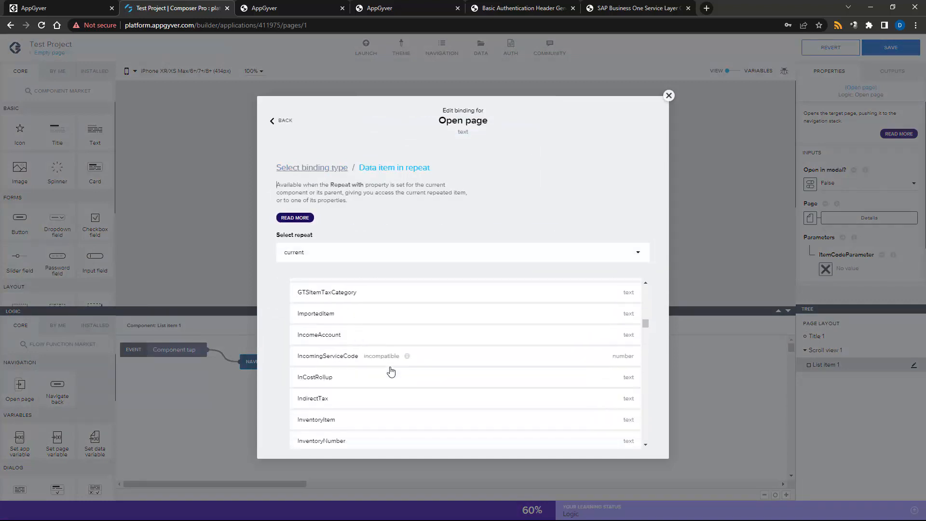
scroll(391, 370, "up", 8)
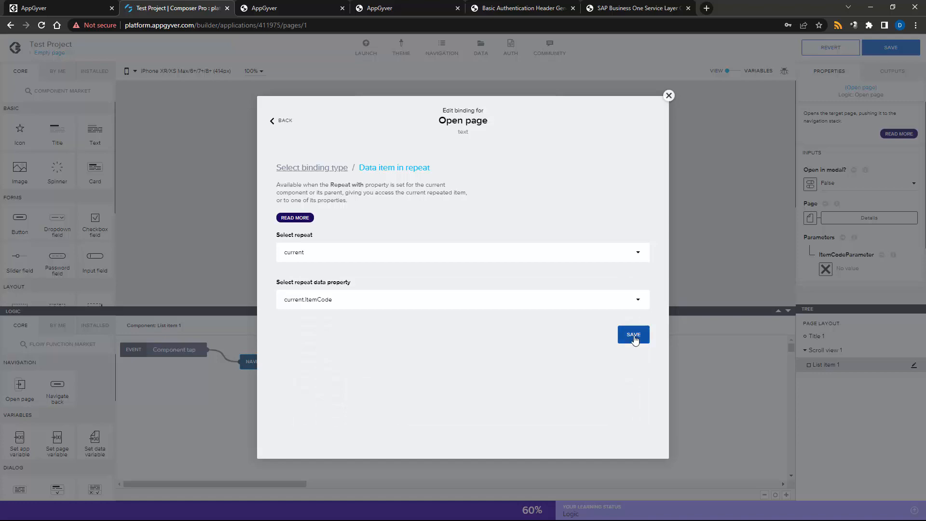
left_click(633, 337)
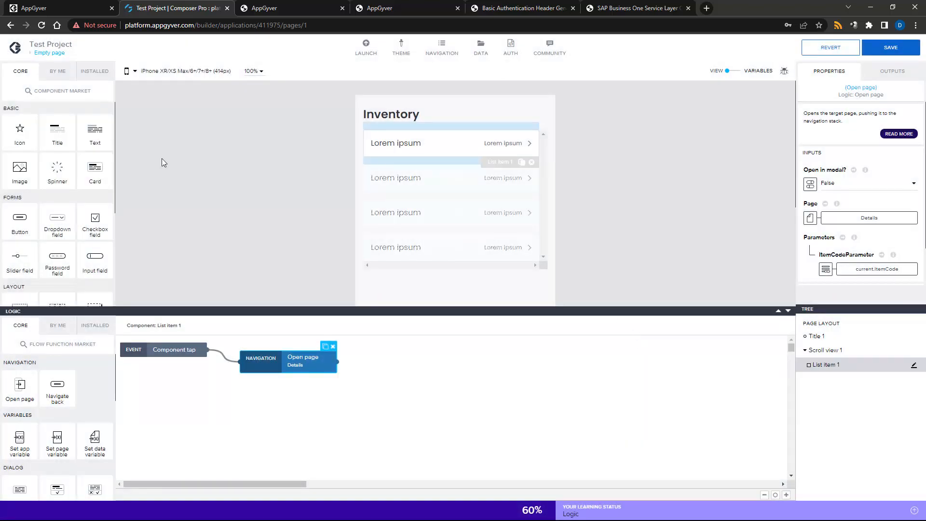
left_click(890, 47)
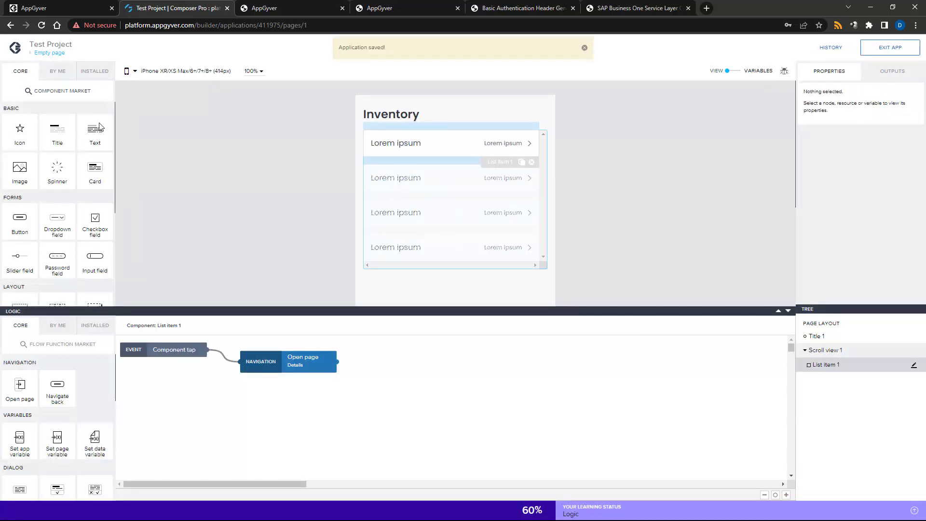
Open the Details page and insert a row above the "On Stock" title.
left_click(40, 53)
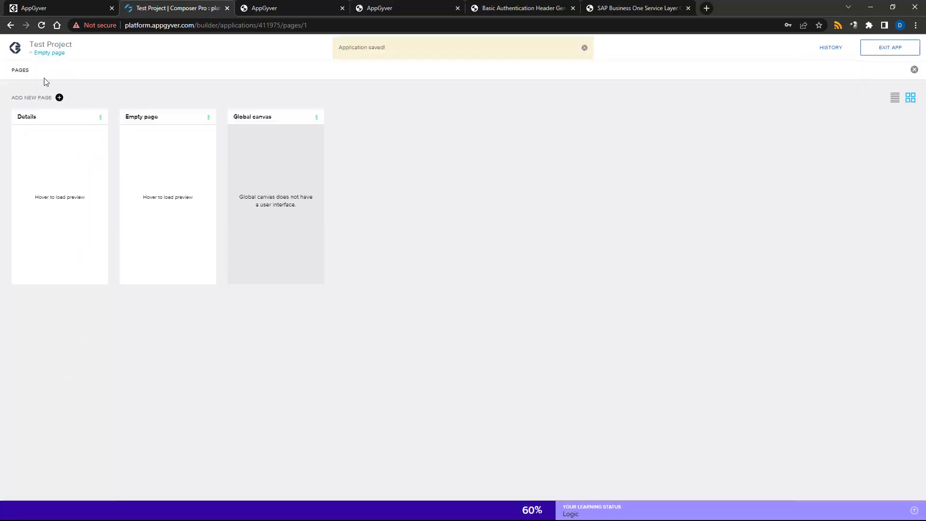
left_click(45, 161)
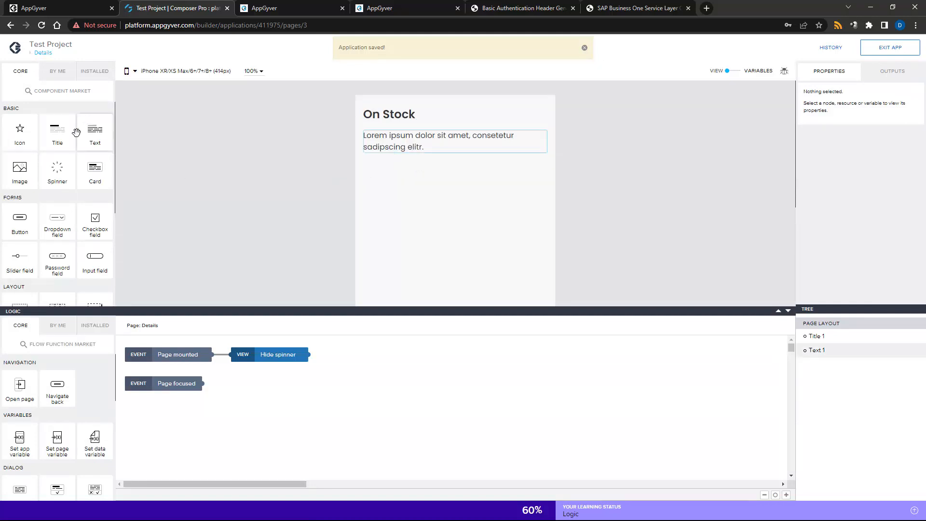
scroll(58, 212, "down", 2)
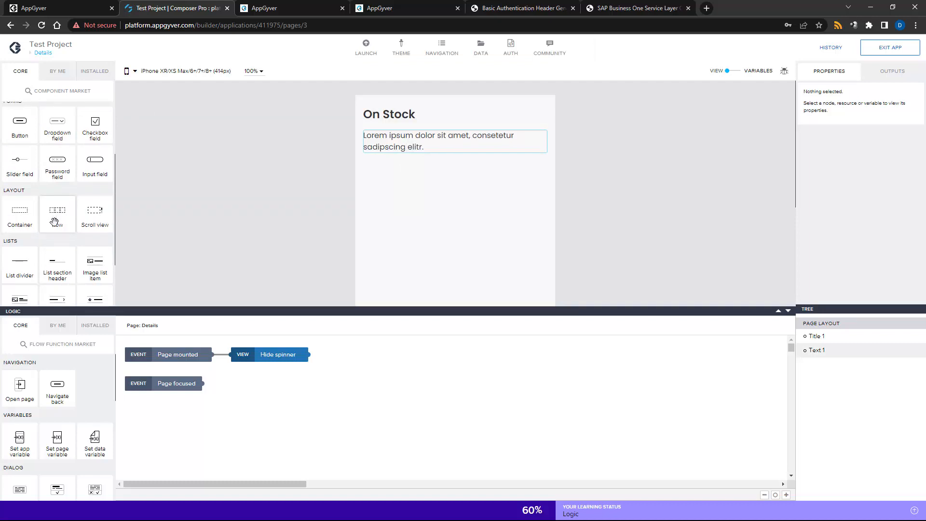
left_click_drag(54, 222, 365, 106)
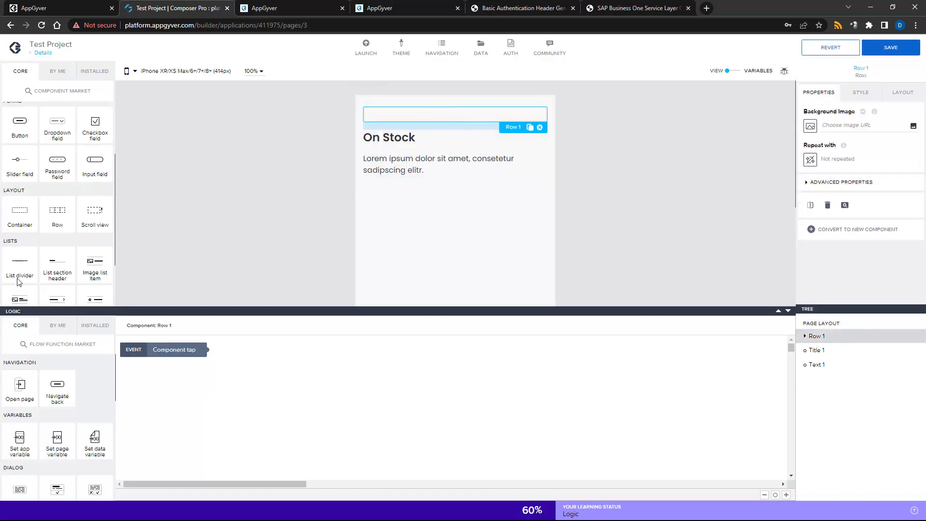
Place an icon in the first cell of the new row and change it to chevron-left.
scroll(60, 215, "up", 2)
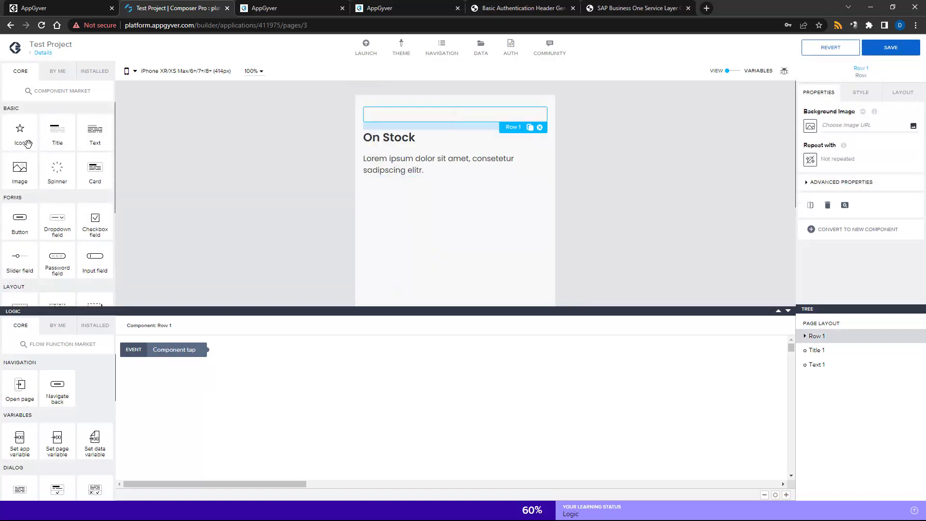
left_click_drag(20, 129, 392, 116)
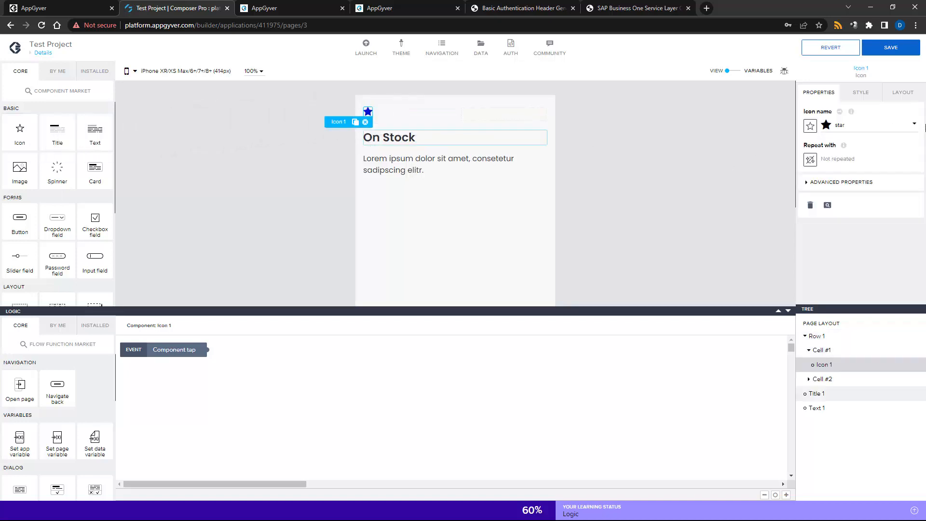
left_click(914, 126)
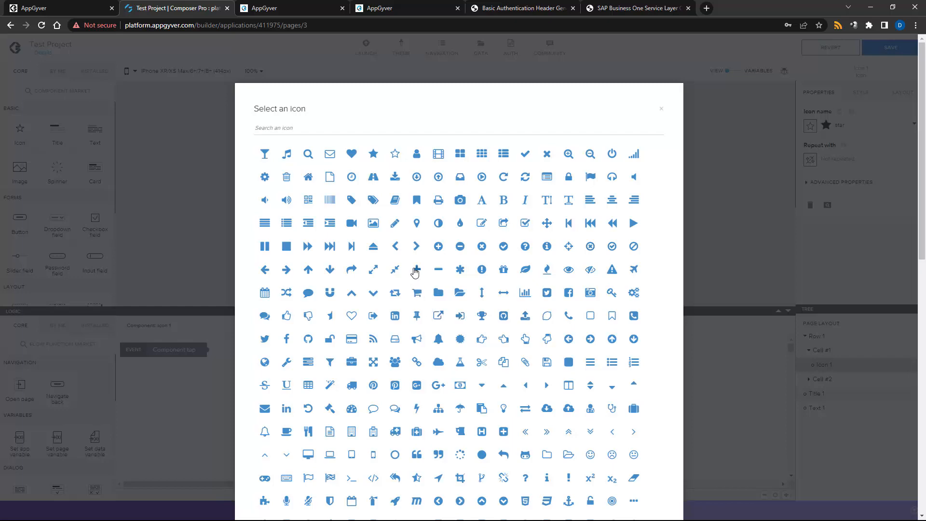
left_click(395, 246)
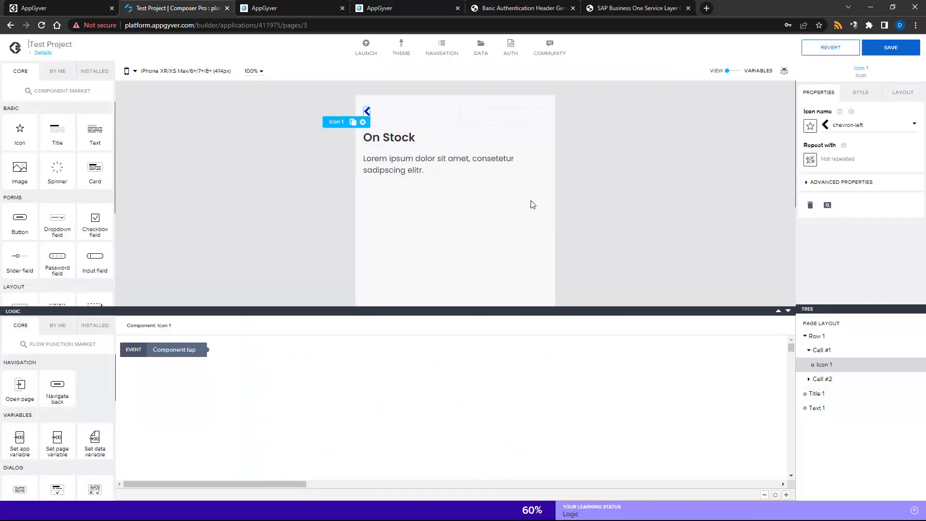
Bind the content of the text below the "On Stock" title to the data variable field Items1.QuantityOnStock.
left_click(407, 171)
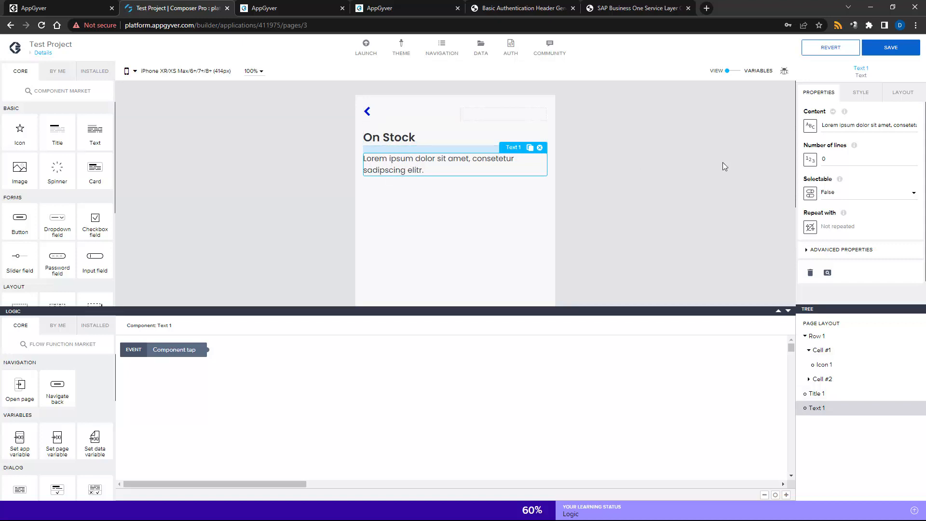
left_click(812, 126)
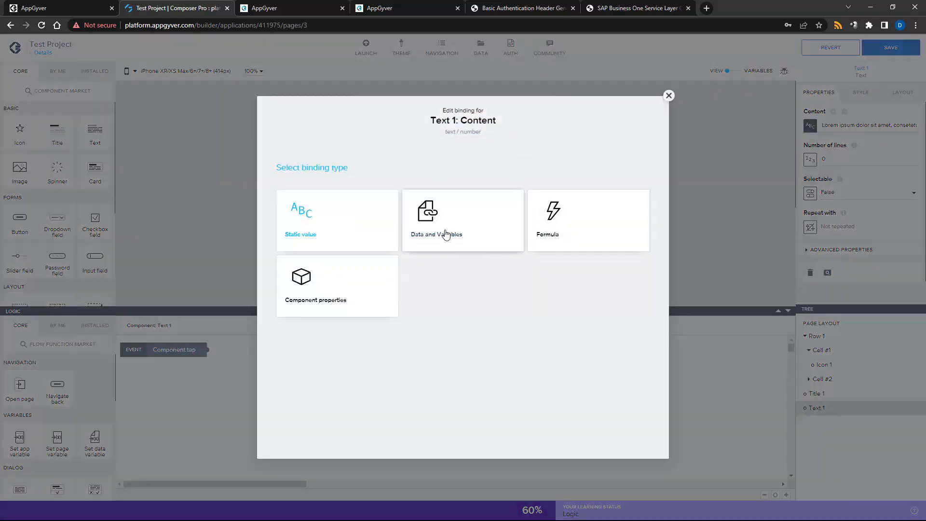
left_click(445, 234)
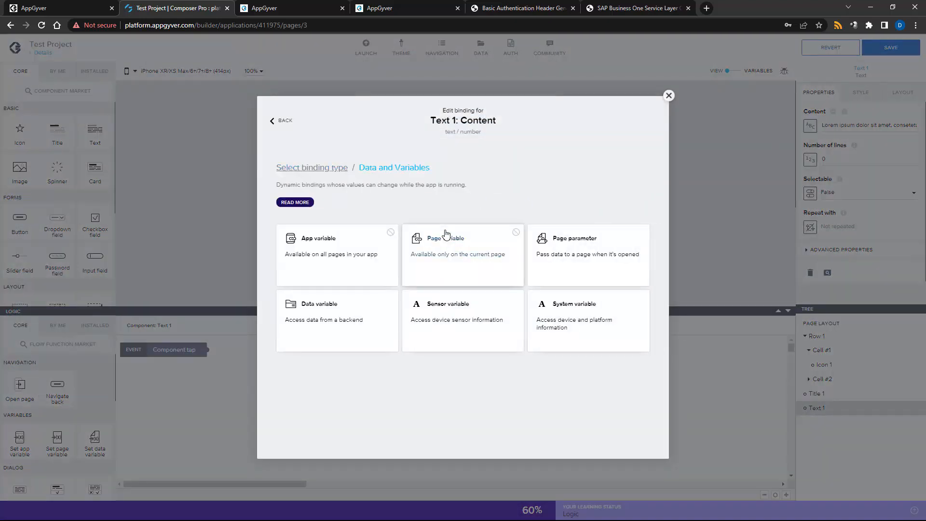
left_click(325, 309)
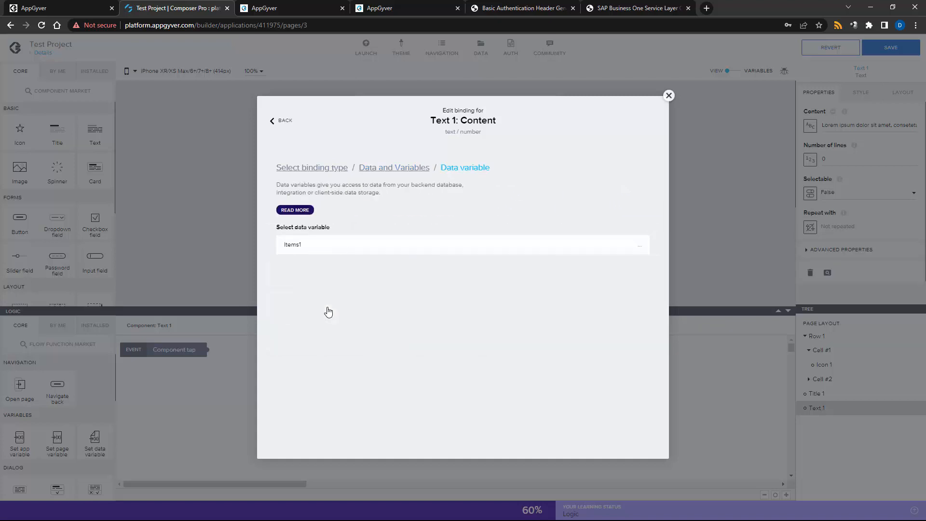
left_click(308, 248)
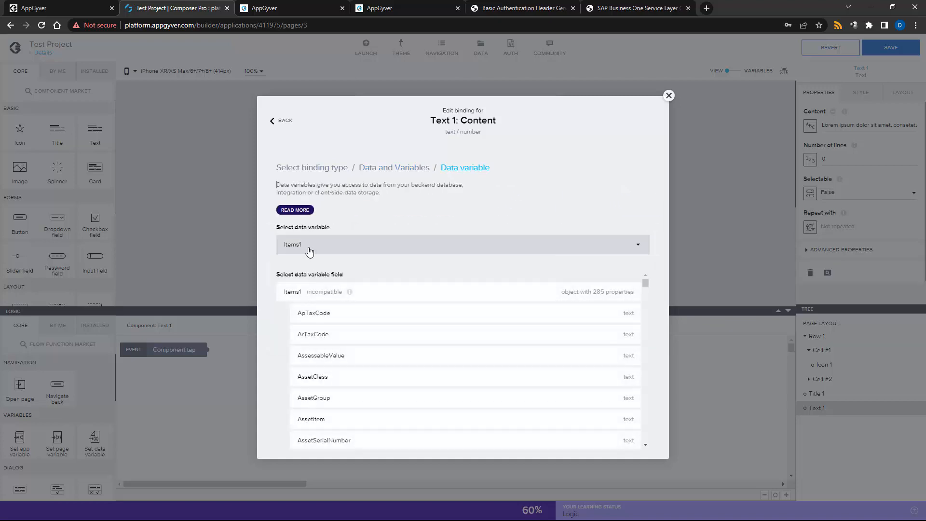
scroll(354, 346, "down", 5)
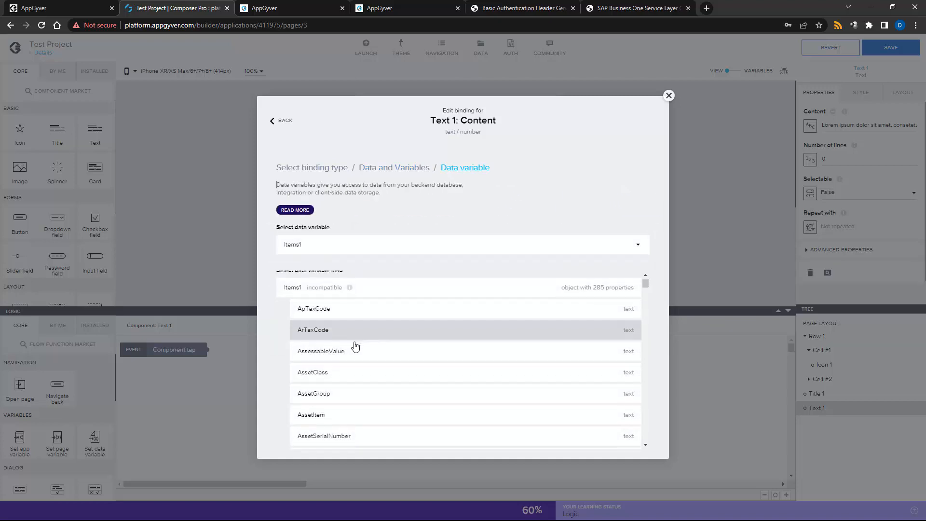
scroll(356, 347, "down", 15)
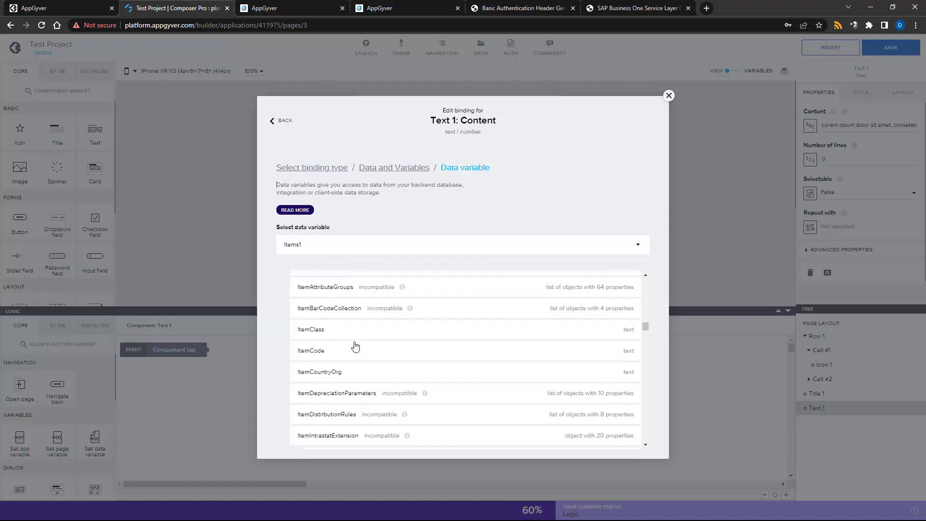
scroll(355, 346, "down", 10)
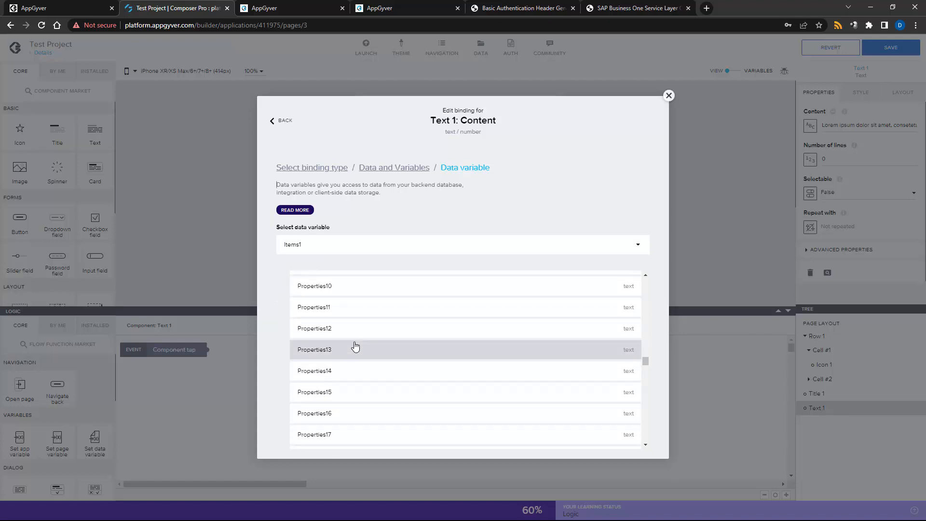
scroll(355, 346, "down", 10)
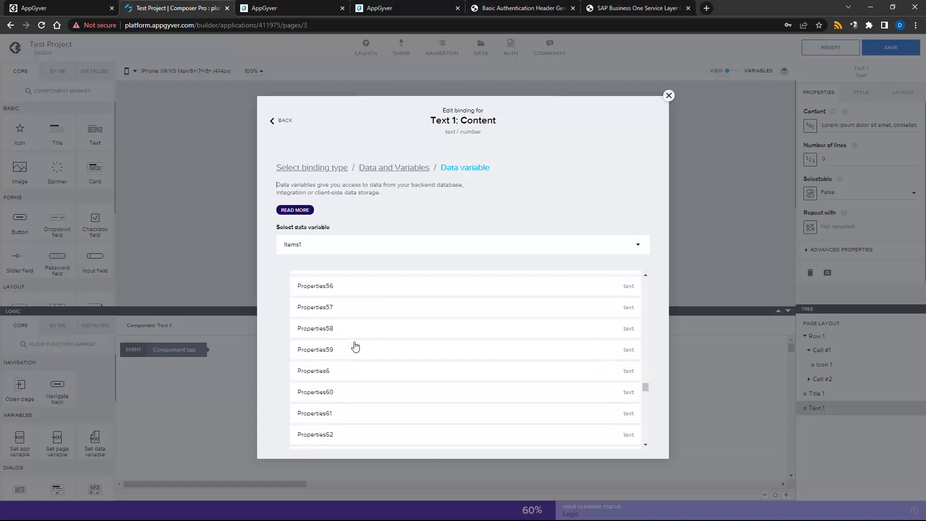
scroll(355, 346, "down", 10)
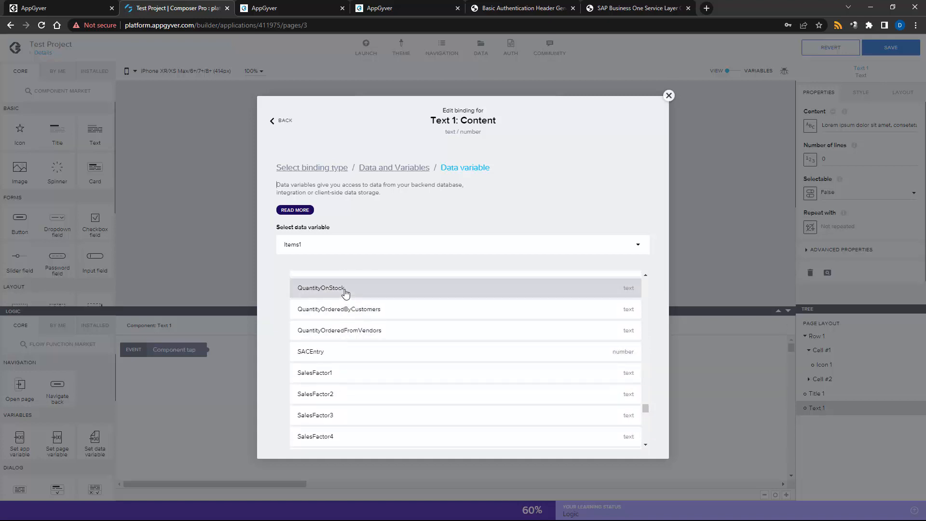
left_click(462, 242)
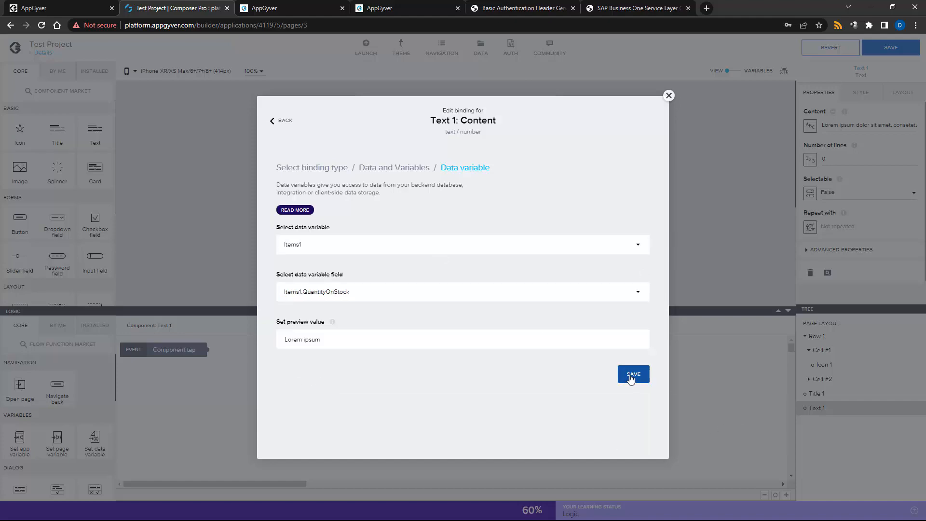
left_click(632, 374)
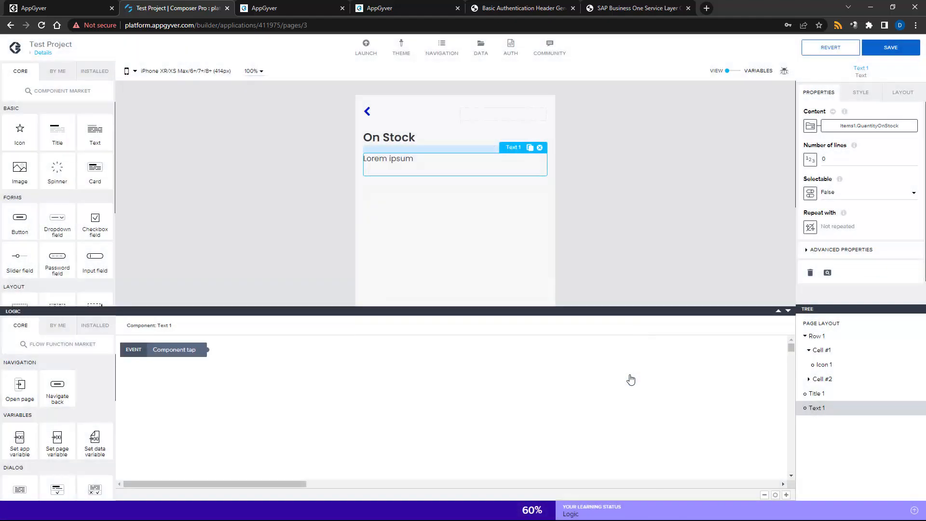
left_click(633, 213)
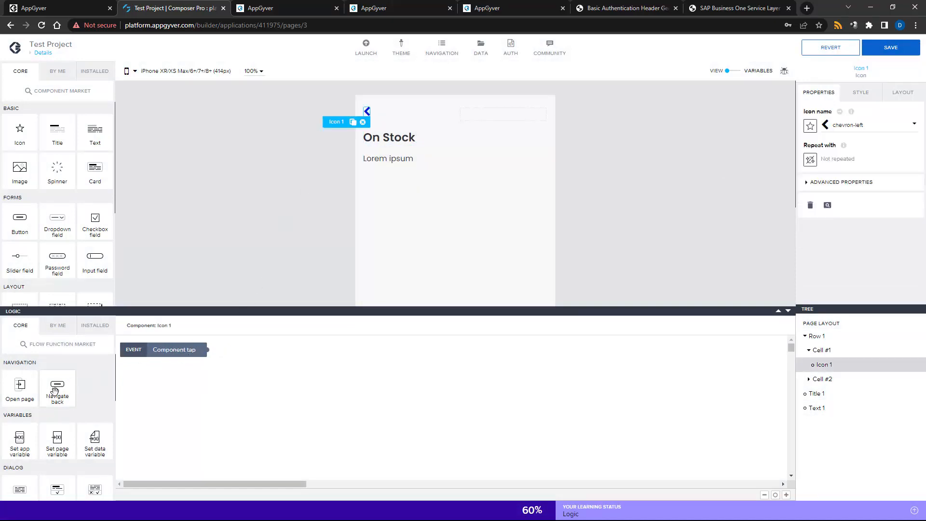
Add a Navigate back function to the chevron icon's logic, connect it to the Component tap event and save the application.
left_click_drag(64, 385, 245, 354)
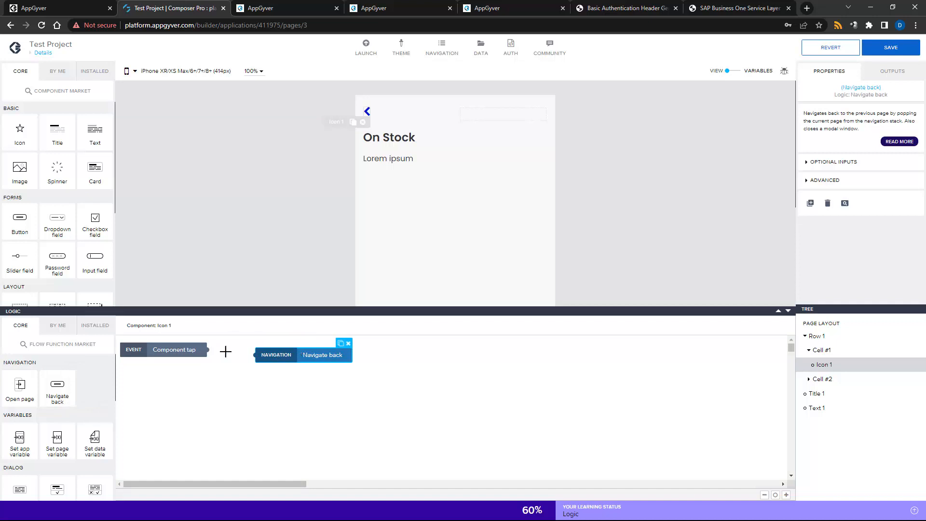
left_click_drag(208, 349, 256, 355)
left_click(261, 337)
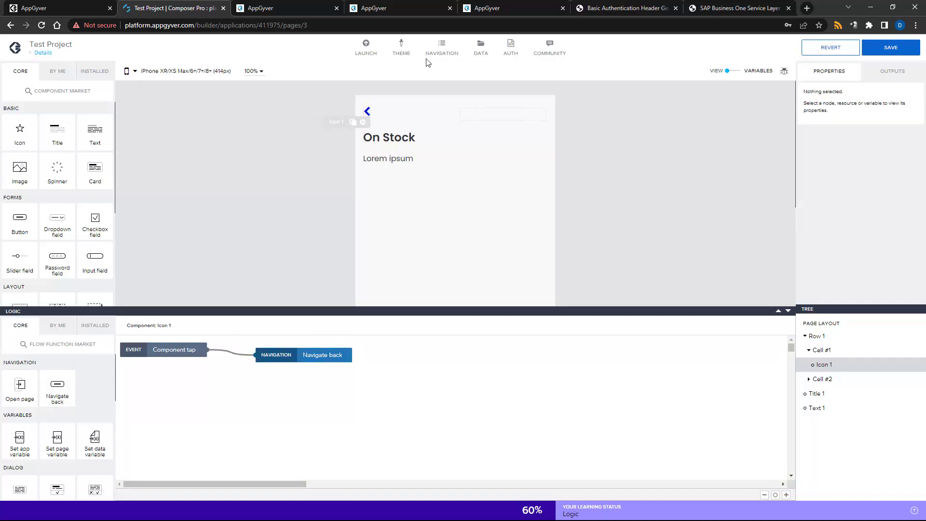
left_click(890, 48)
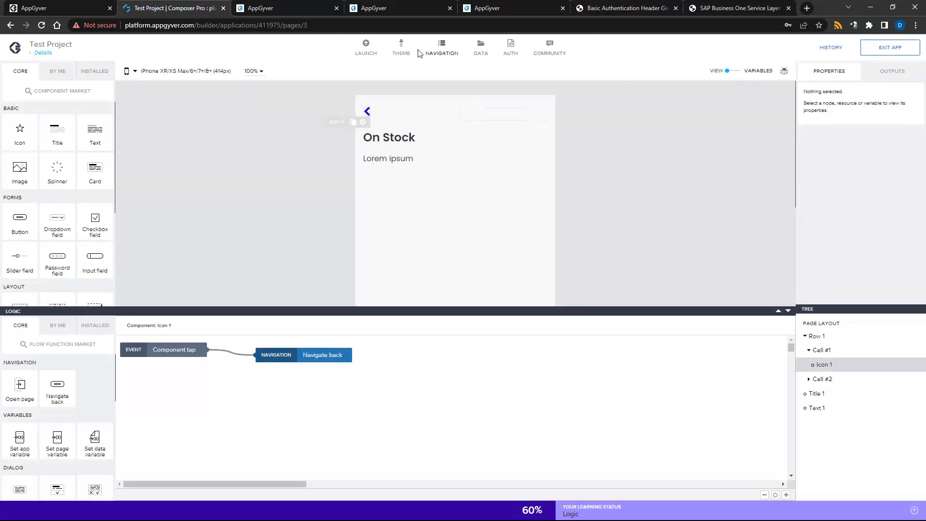
Open Test Project in the web app preview portal.
left_click(367, 49)
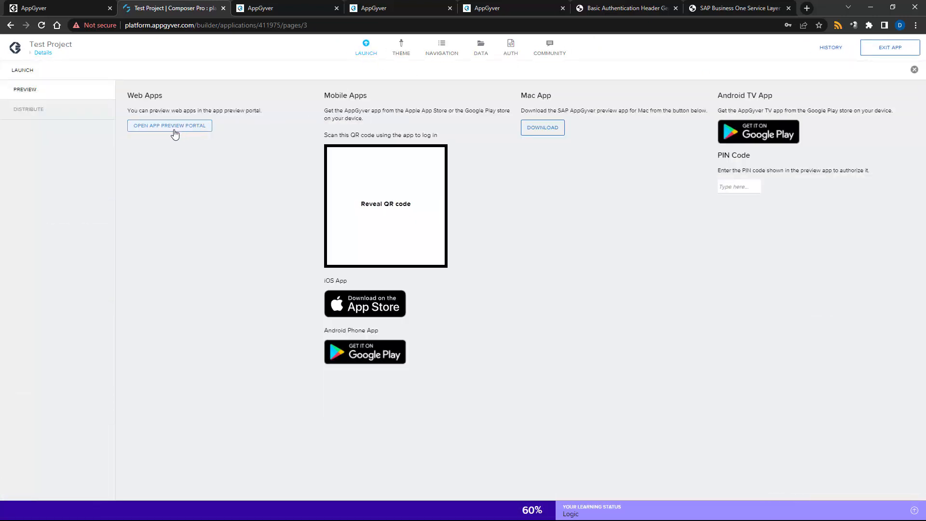
left_click(170, 126)
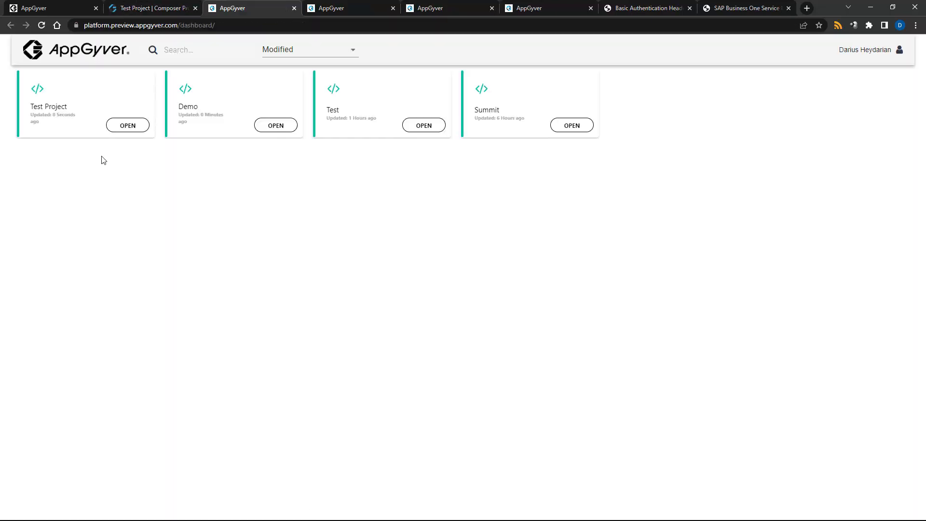
left_click(124, 130)
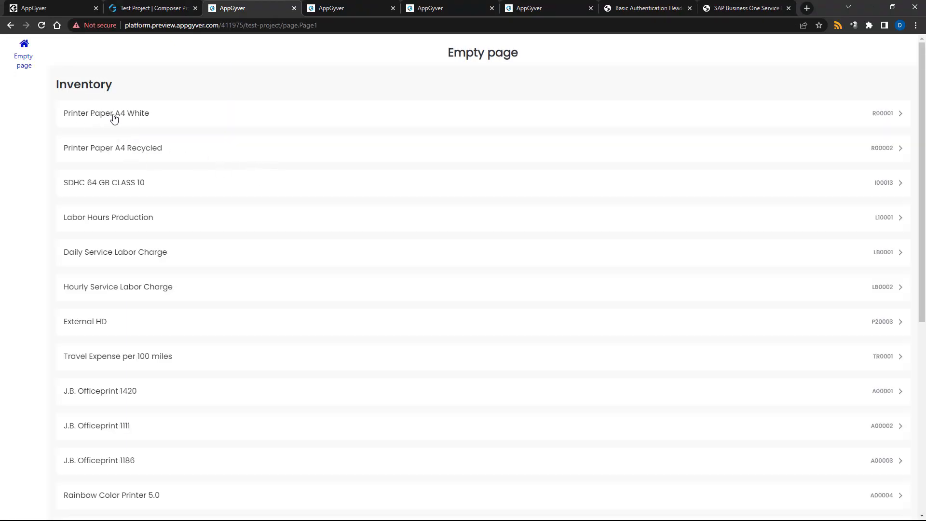
Test the Details page for Printer Paper A4 White, Printer Paper A4 Recycled and J.B. Officeprint 1420, returning with the back icon between items.
left_click(114, 118)
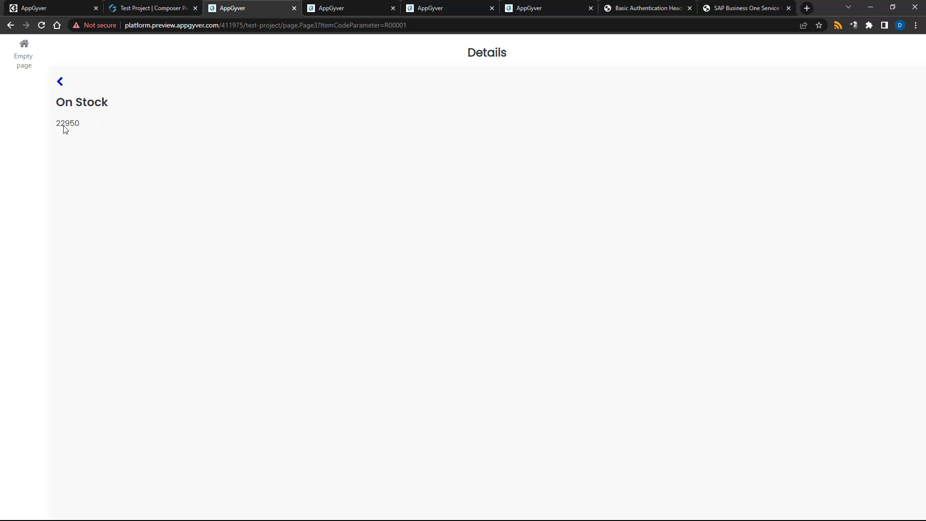
left_click(60, 82)
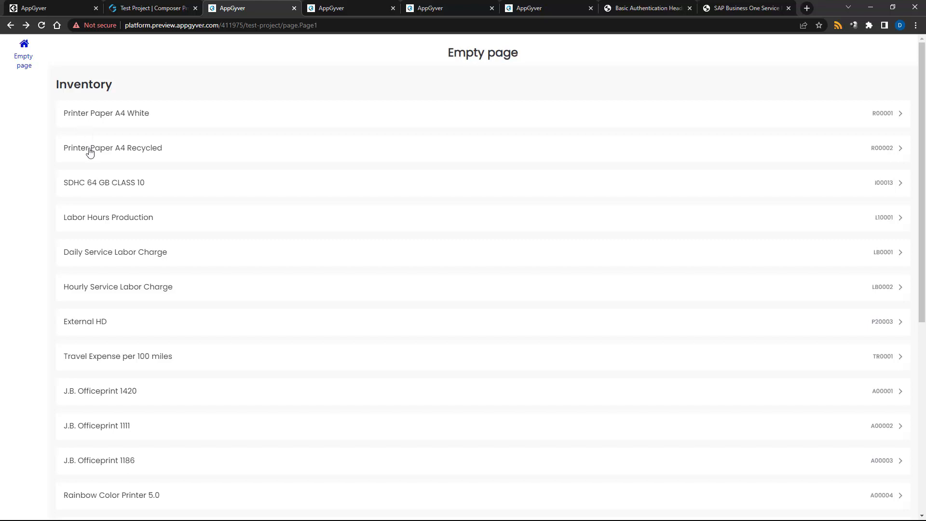
left_click(89, 152)
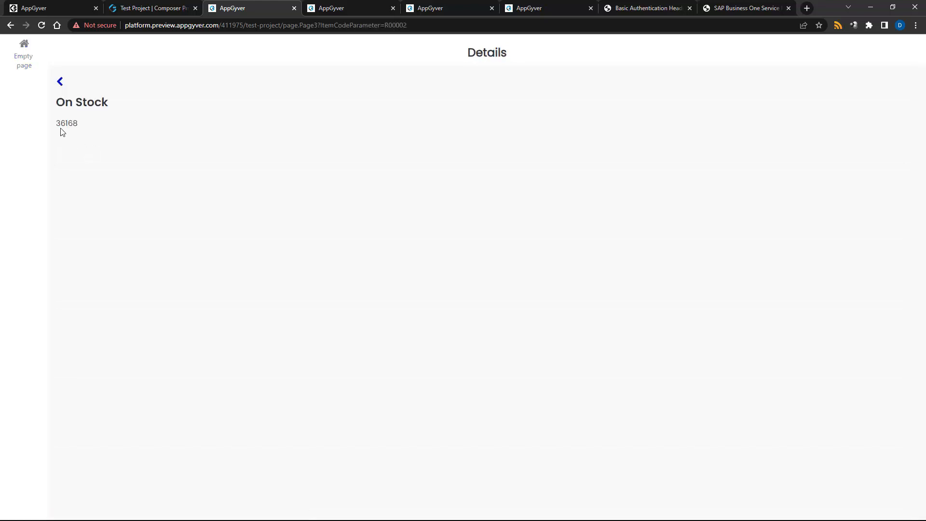
left_click(59, 82)
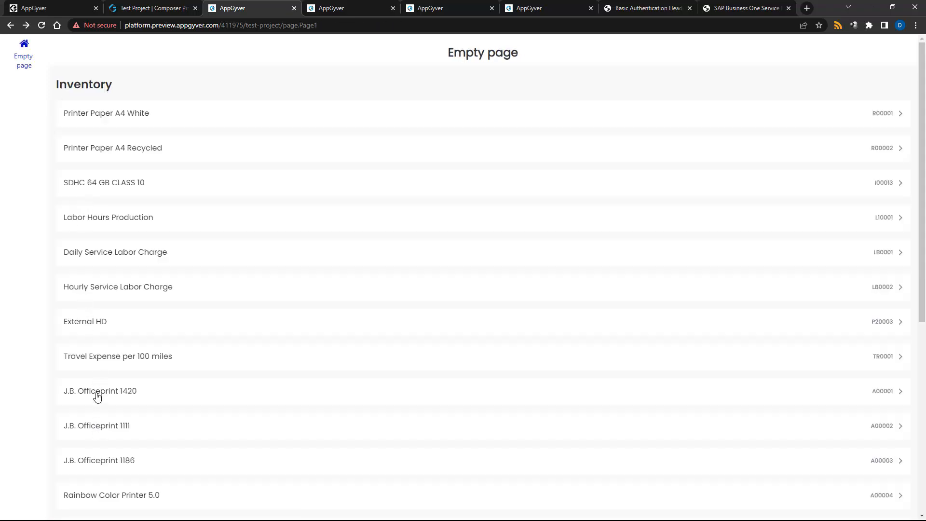
left_click(97, 393)
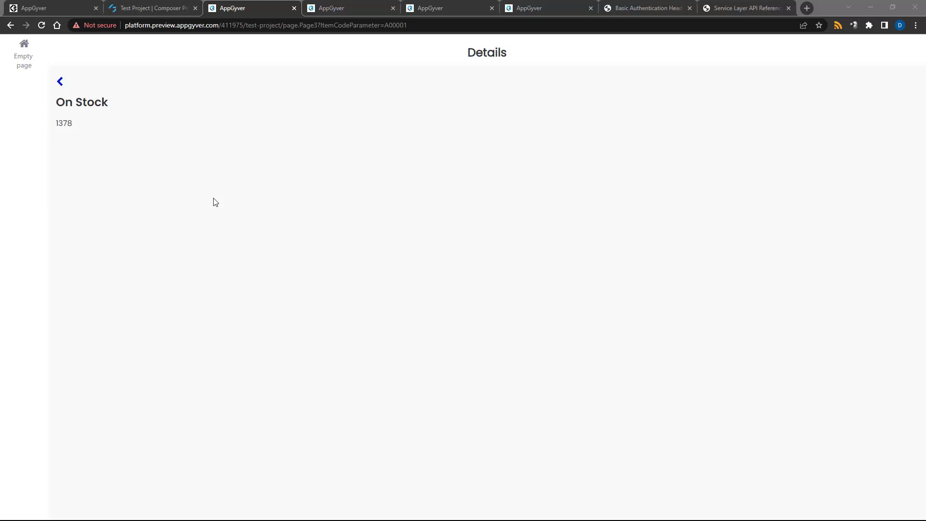
Return to the Test Project composer and open the Details page for editing.
left_click(152, 11)
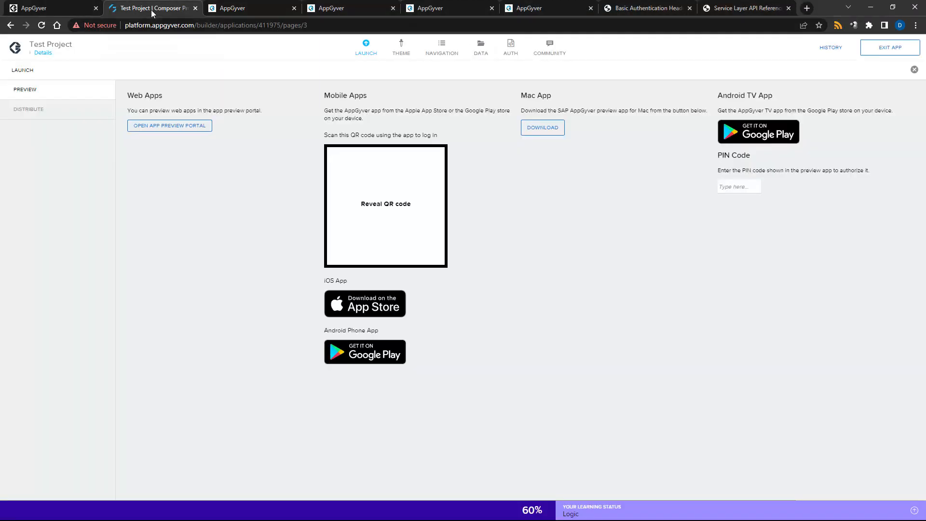
left_click(43, 53)
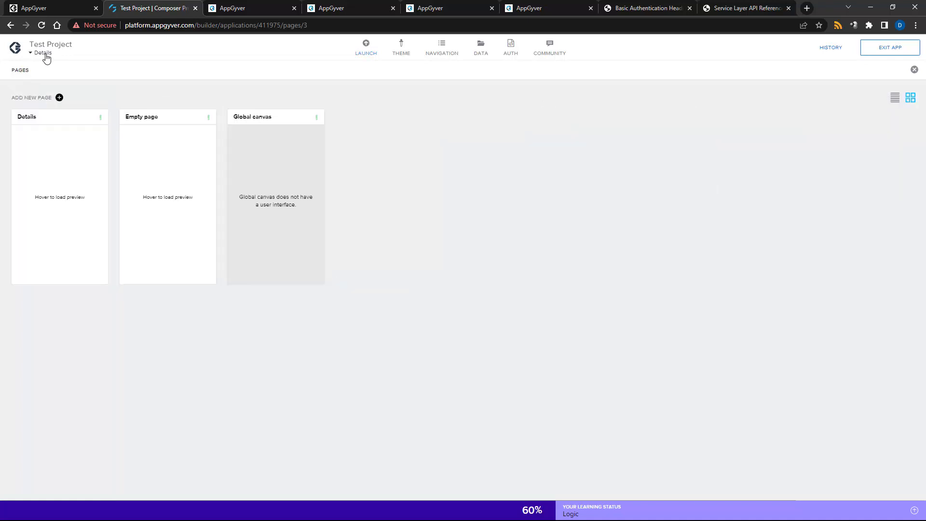
left_click(52, 152)
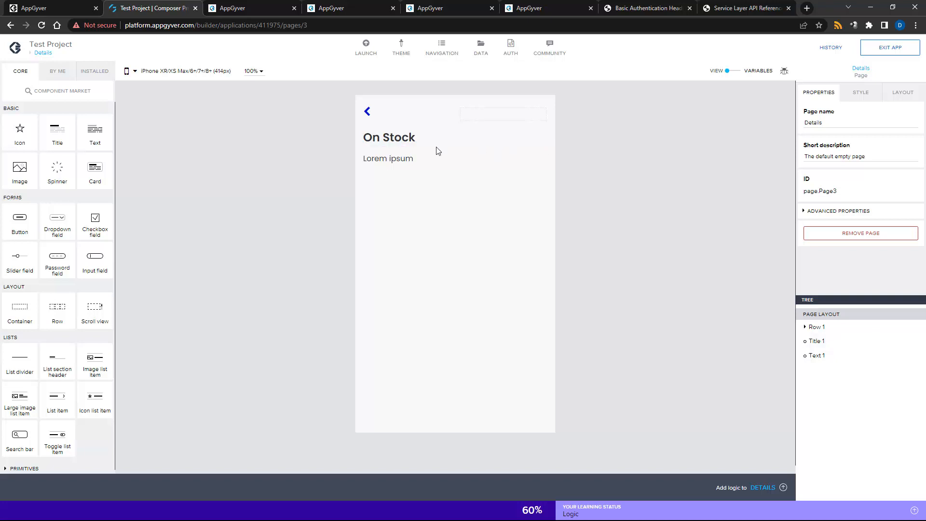
Look through the Items1 fields in the stock text's content binding for ItemPrices and its data type, leaving the binding as it is.
left_click(399, 162)
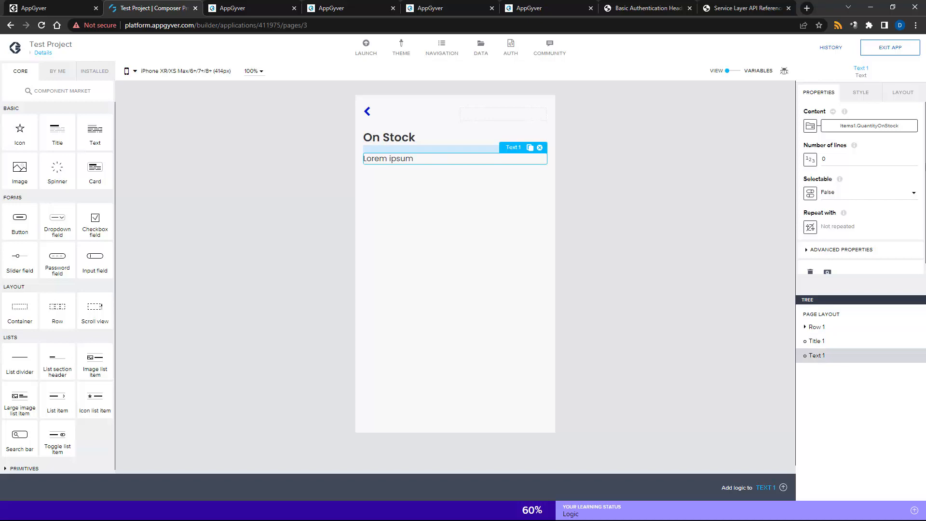
left_click(888, 126)
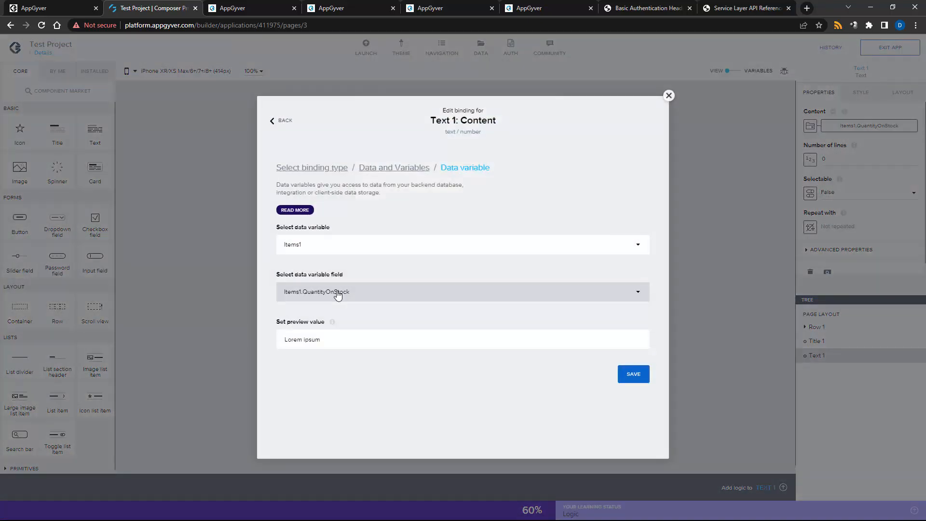
left_click(337, 295)
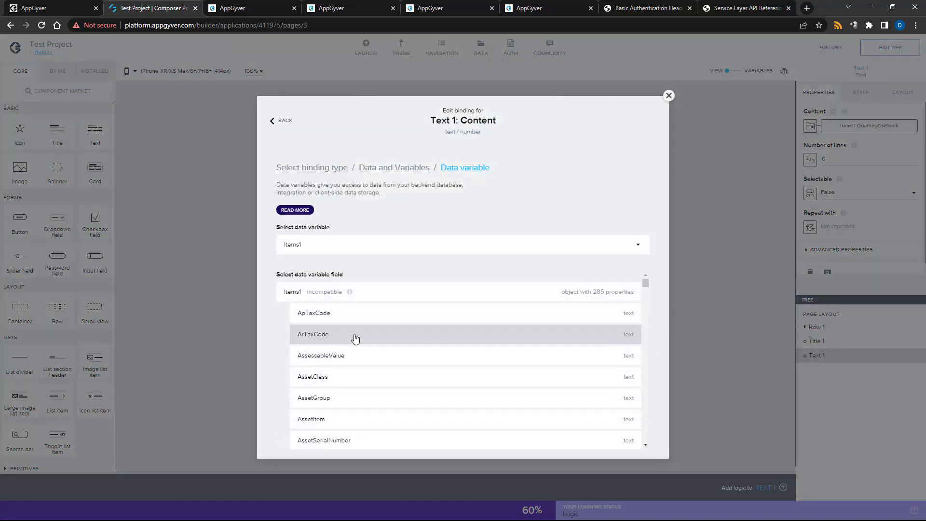
scroll(355, 337, "down", 10)
scroll(354, 337, "up", 4)
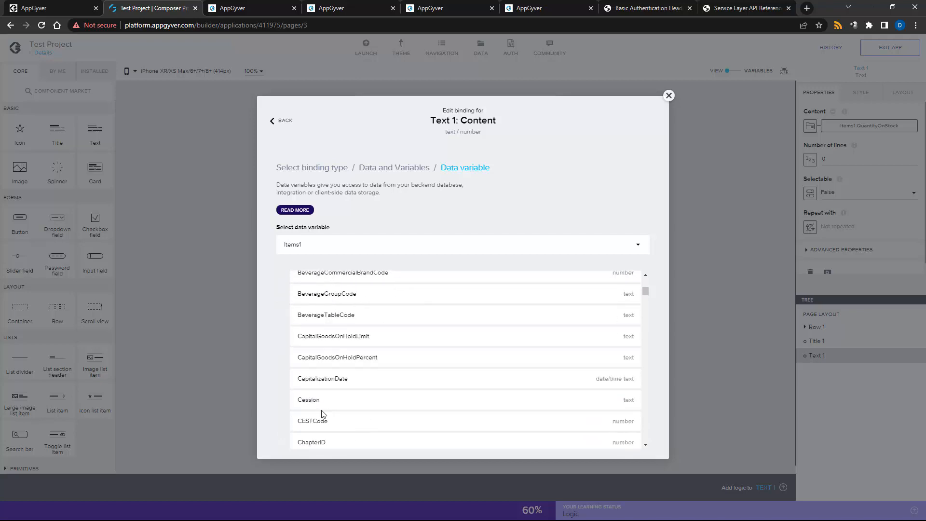
scroll(320, 356, "up", 2)
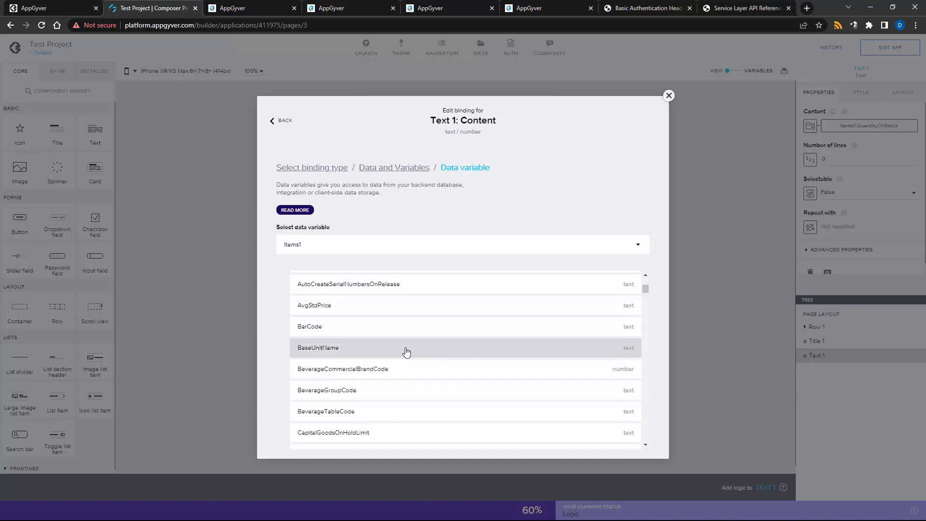
scroll(404, 350, "down", 10)
scroll(406, 352, "down", 5)
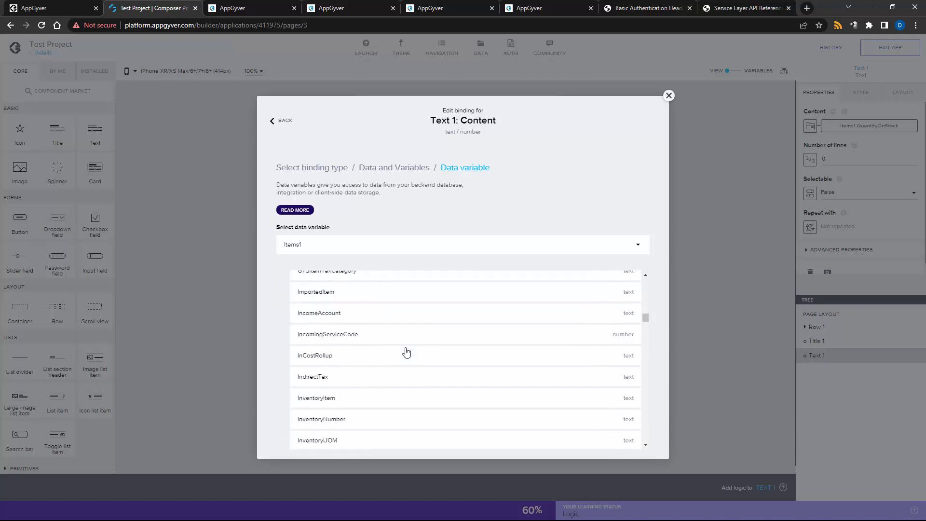
scroll(416, 341, "down", 5)
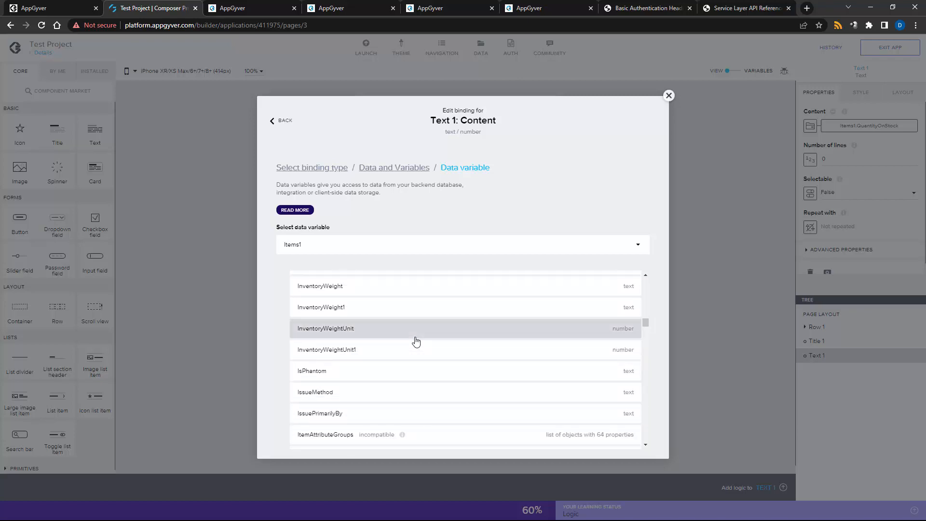
scroll(415, 336, "down", 5)
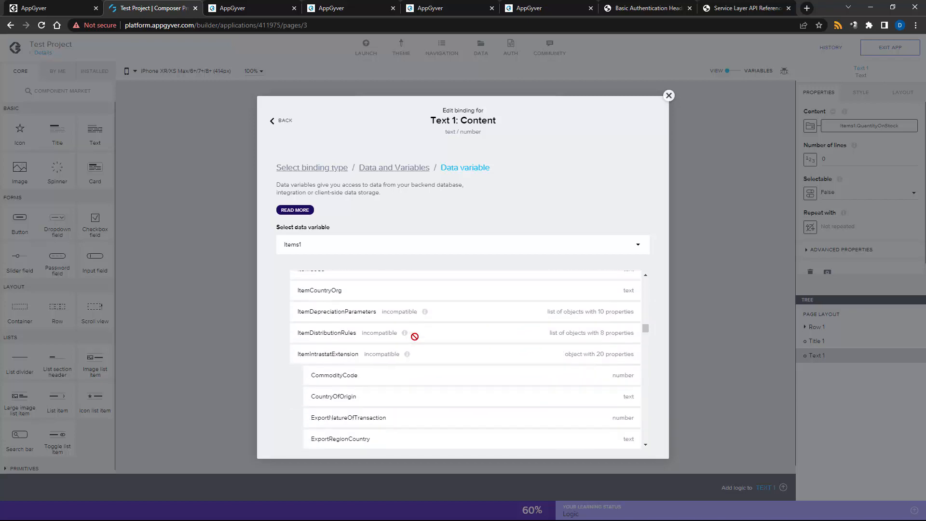
scroll(415, 342, "down", 3)
scroll(415, 341, "down", 2)
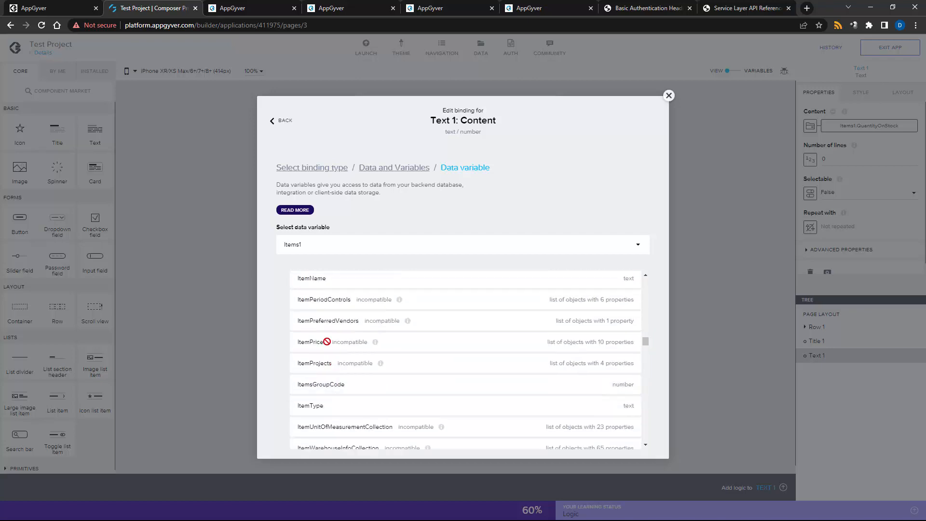
triple_click(527, 341)
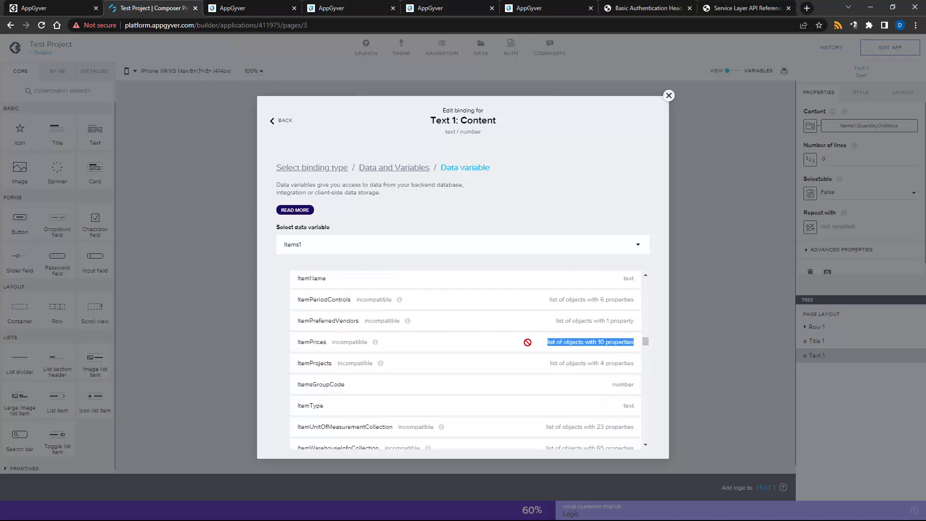
double_click(316, 341)
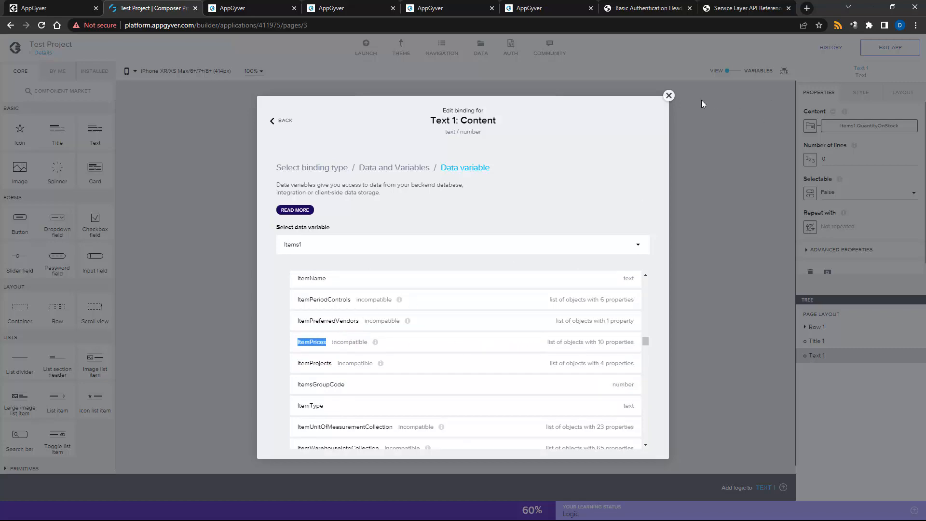
left_click(668, 95)
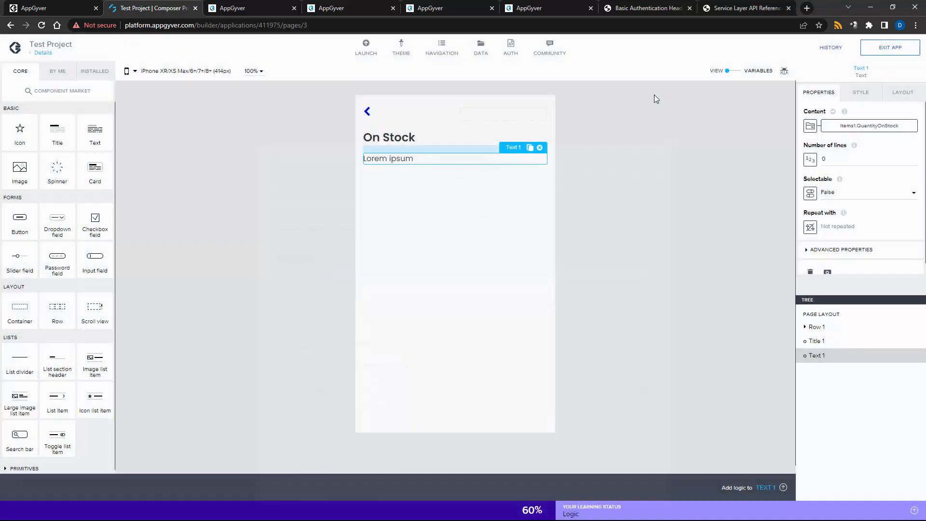
Insert a row below the stock text and place a text reading "Price:" in its first cell.
left_click(398, 187)
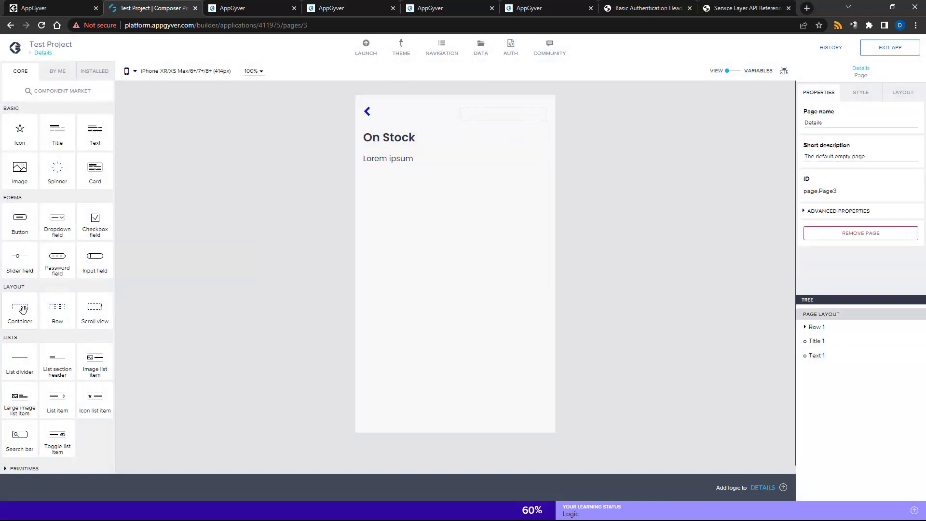
left_click_drag(56, 310, 427, 202)
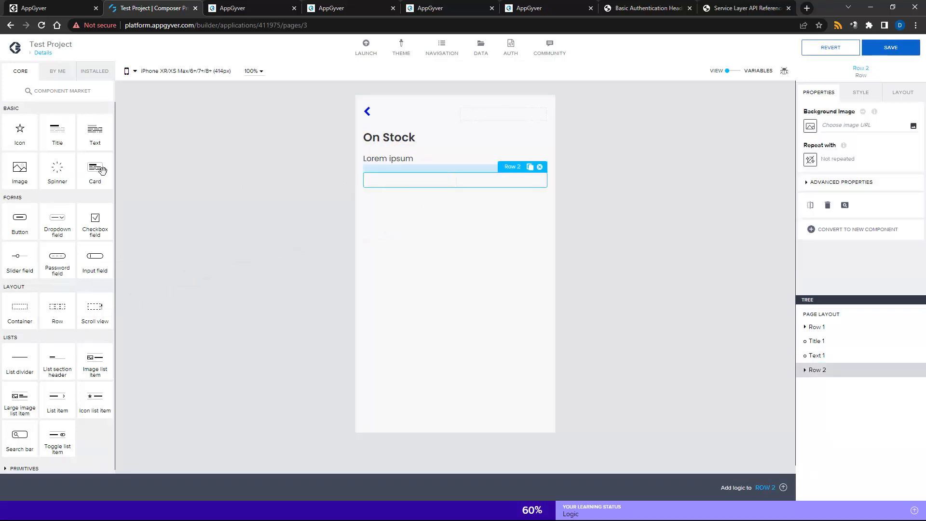
left_click_drag(92, 142, 395, 181)
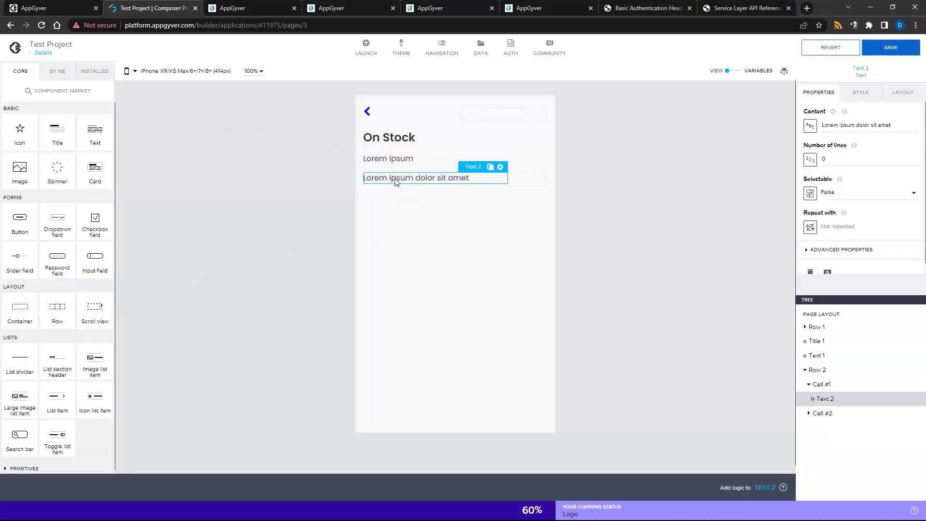
triple_click(848, 127)
type("Price:")
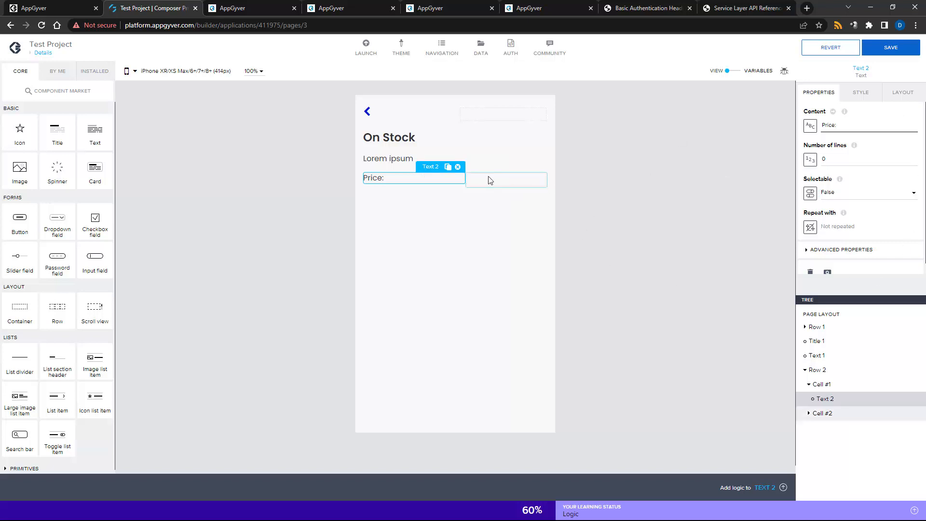
Place a text in the second cell of the Price row and bind its content to the formula data.Items1.ItemPrices[0].Price.
left_click(478, 183)
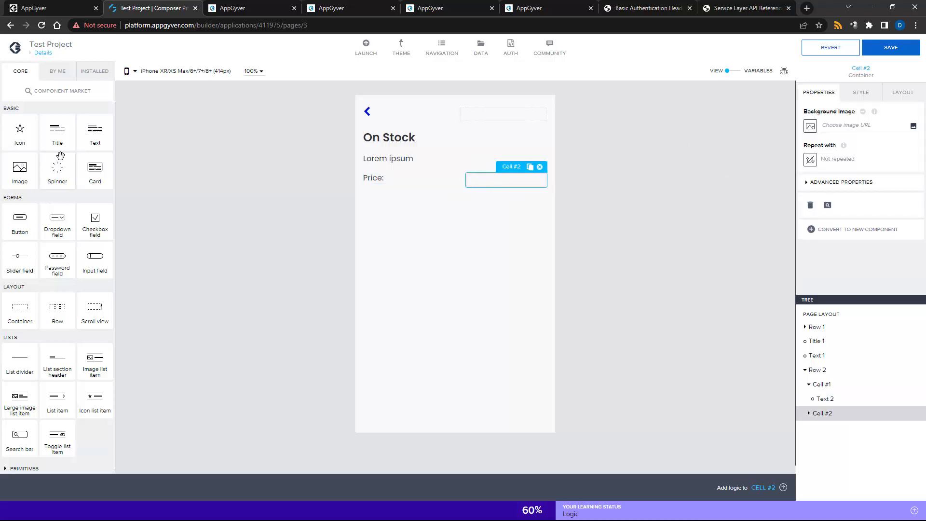
left_click_drag(95, 137, 496, 181)
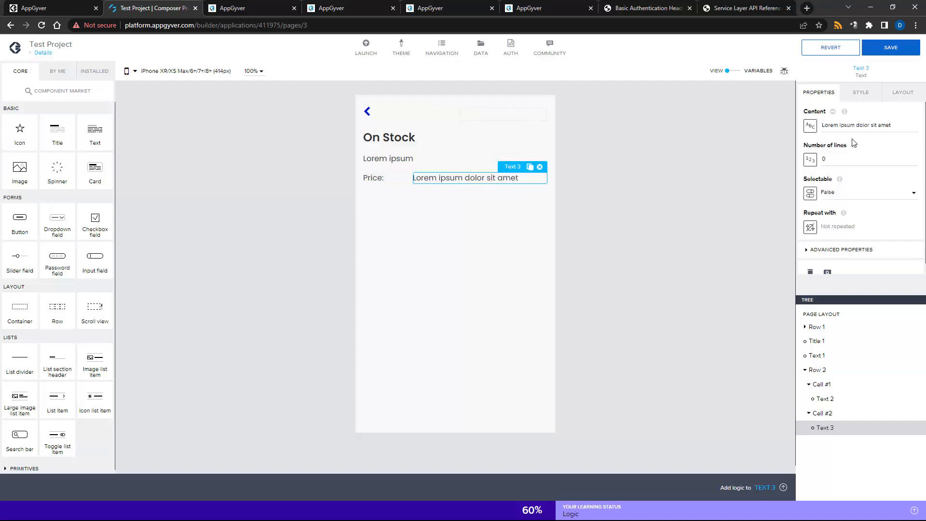
left_click(810, 126)
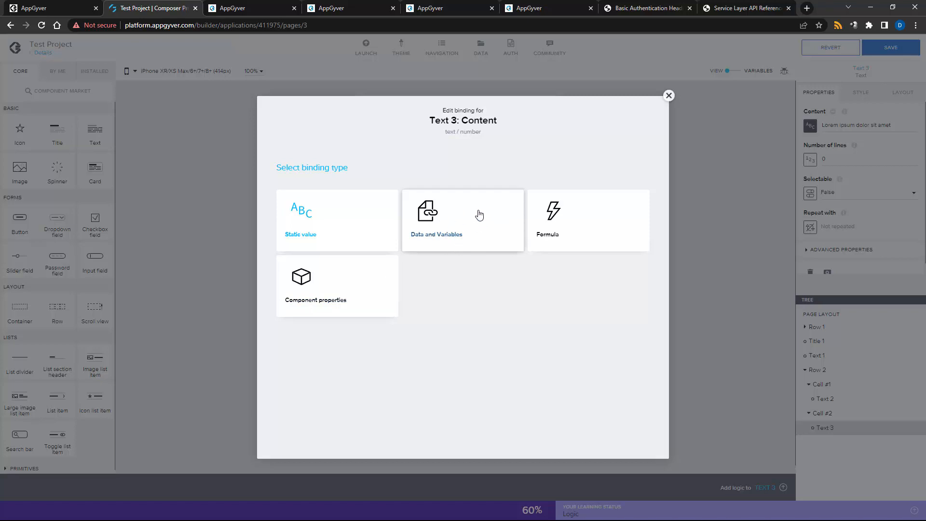
left_click(578, 215)
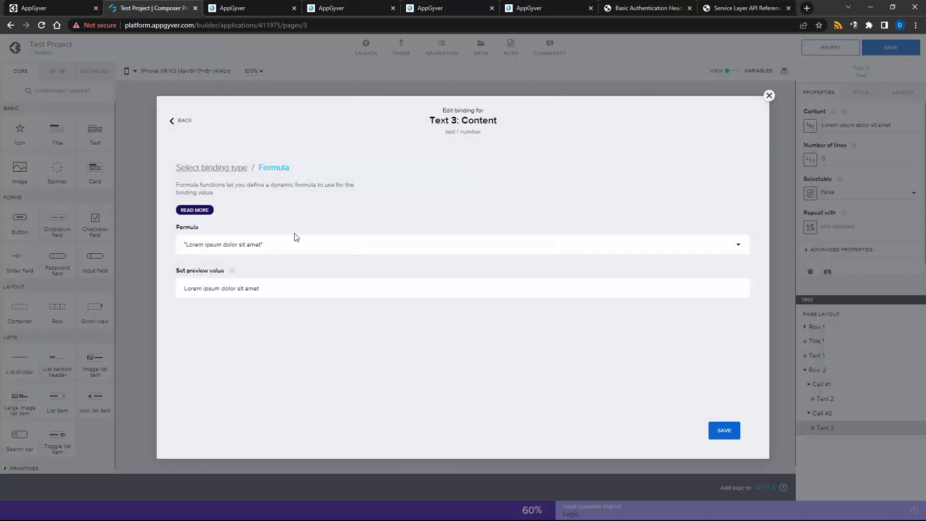
left_click(256, 244)
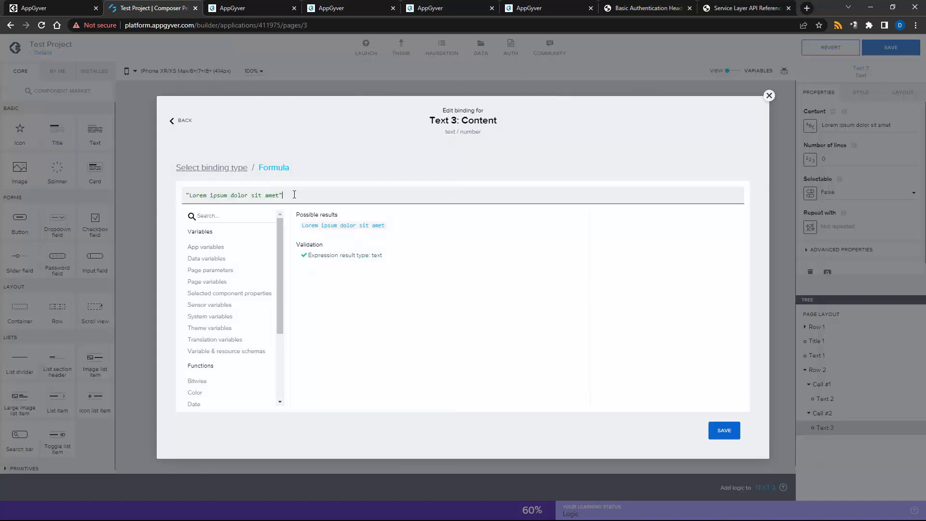
key("ctrl+a")
type("pric")
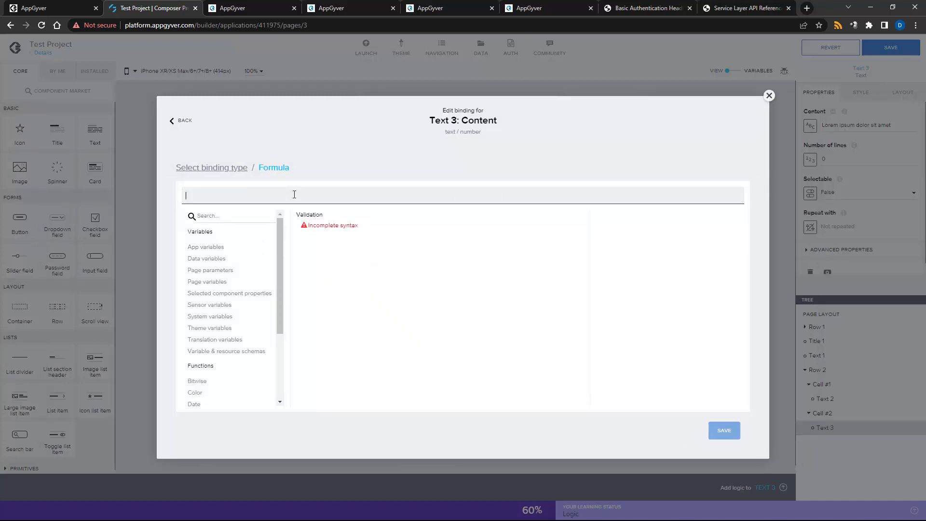
type("e")
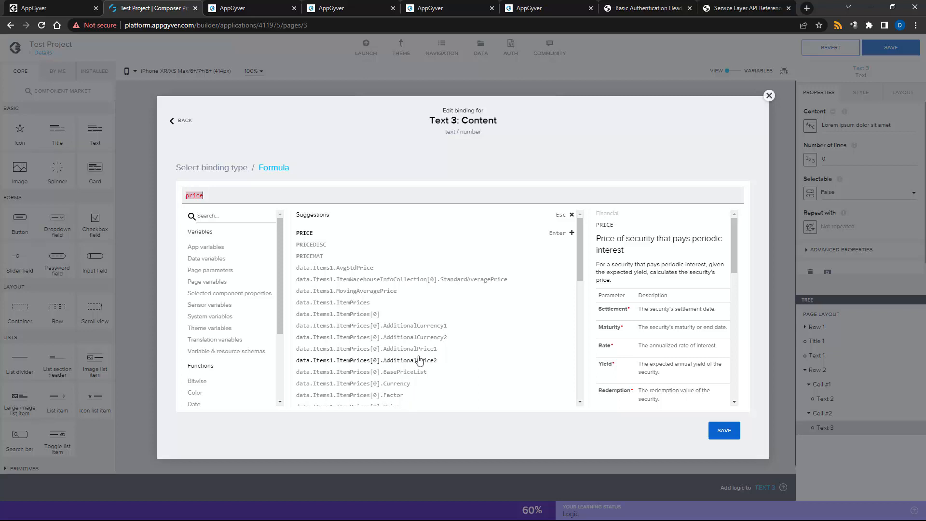
scroll(420, 359, "down", 2)
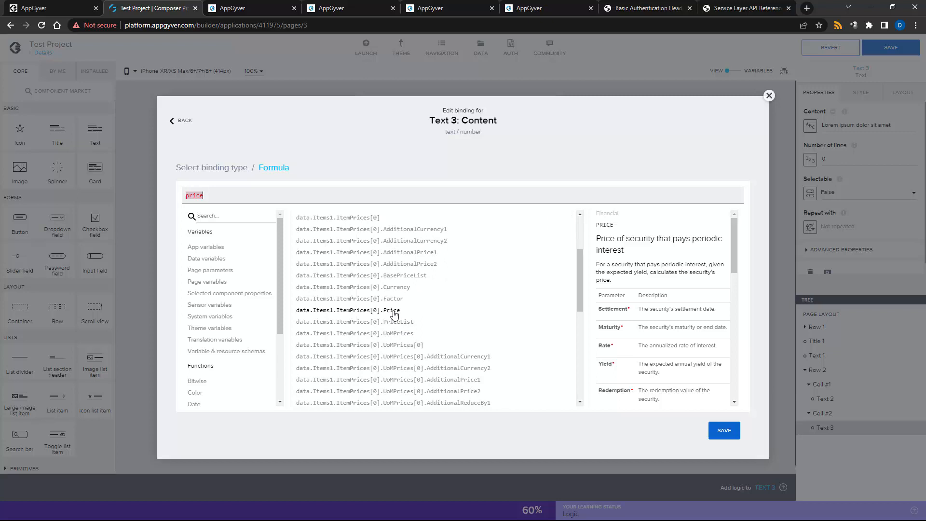
left_click(394, 311)
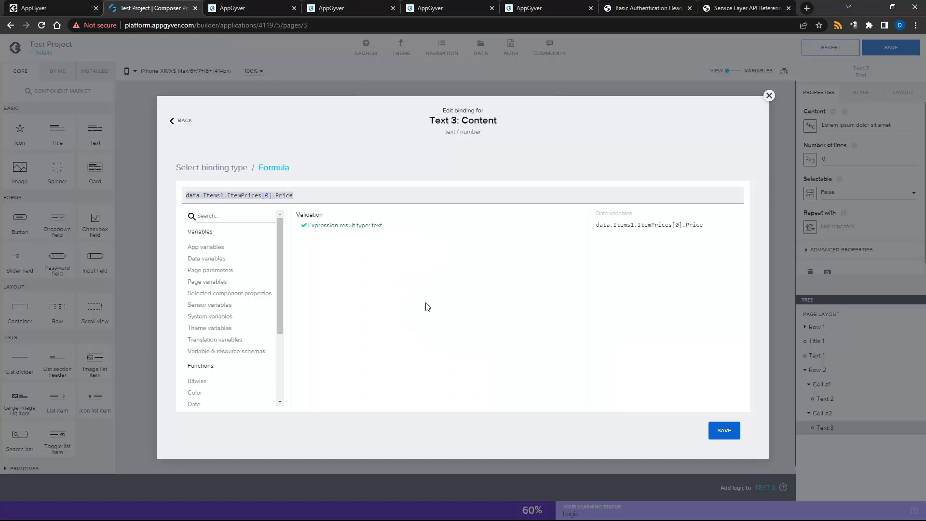
left_click(725, 431)
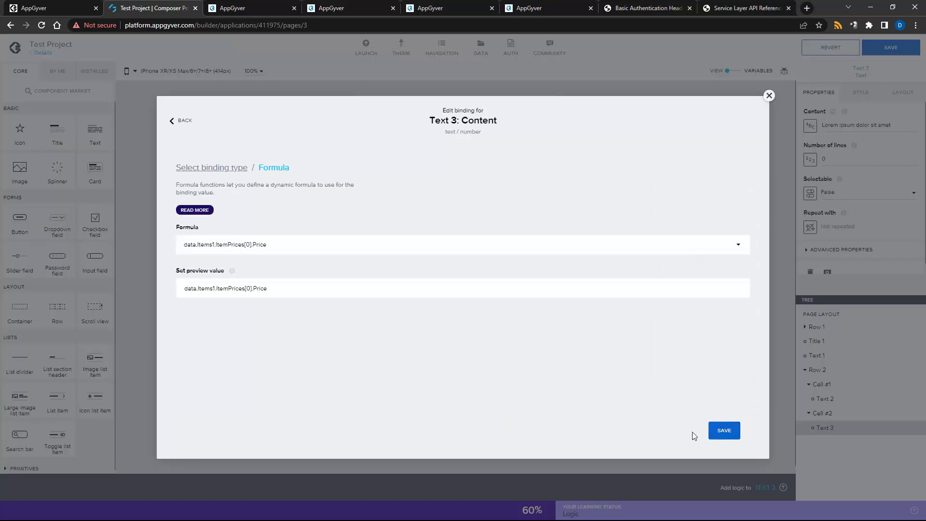
left_click(719, 434)
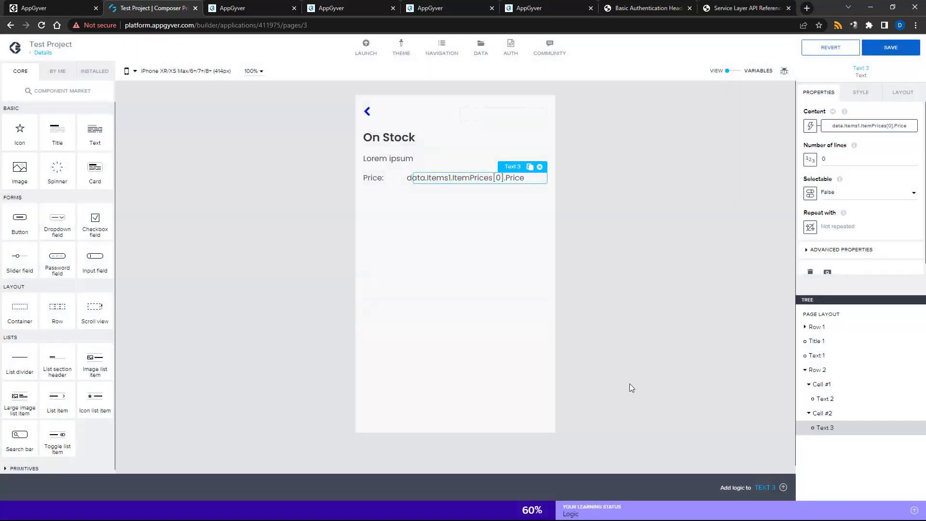
Insert a row below the Price row and place a text reading "Barcode" in its first cell.
left_click(432, 235)
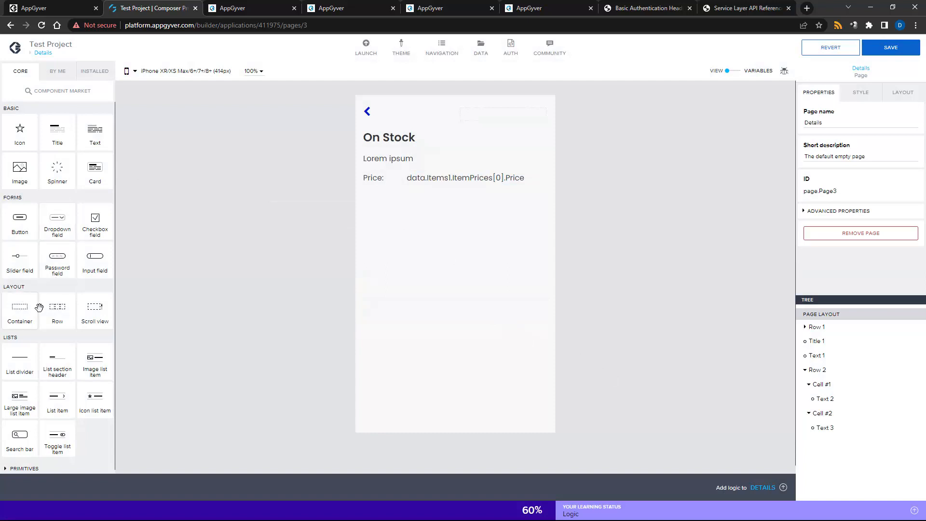
left_click_drag(58, 309, 444, 218)
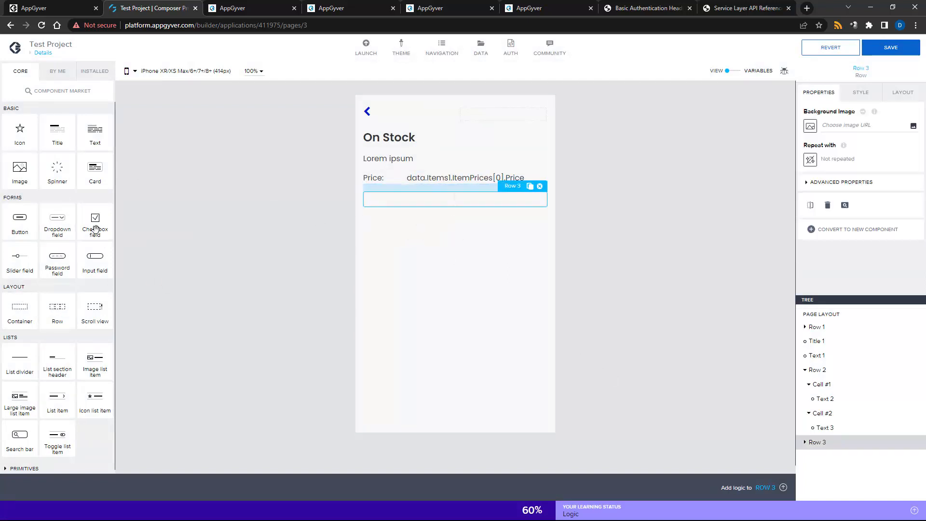
left_click_drag(94, 135, 391, 200)
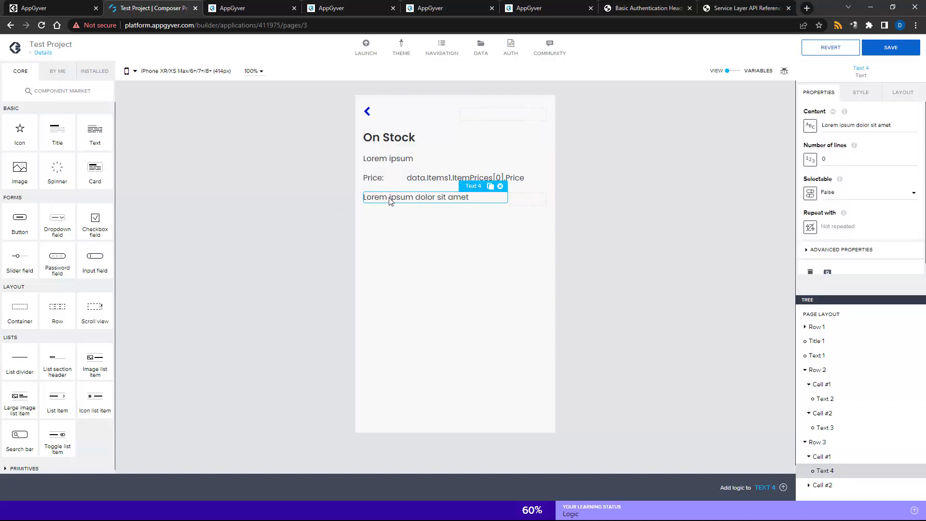
triple_click(866, 125)
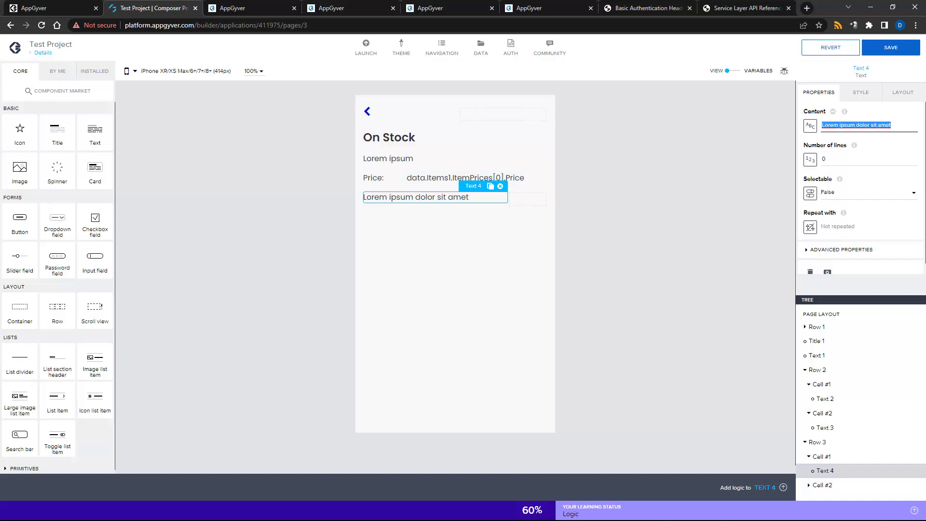
type("Barcode")
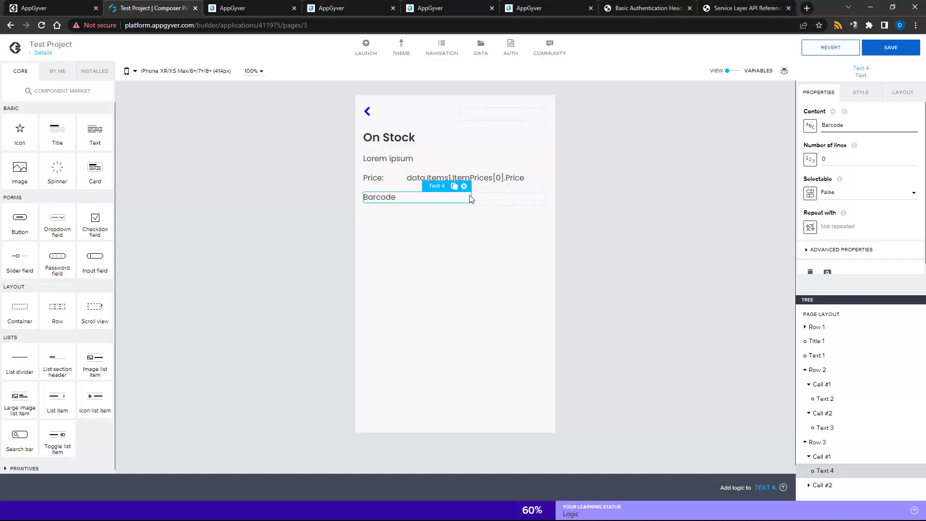
Place a text in the second cell of the Barcode row and bind its content to the formula data.Items1.BarCode.
left_click(481, 200)
left_click_drag(95, 131, 516, 207)
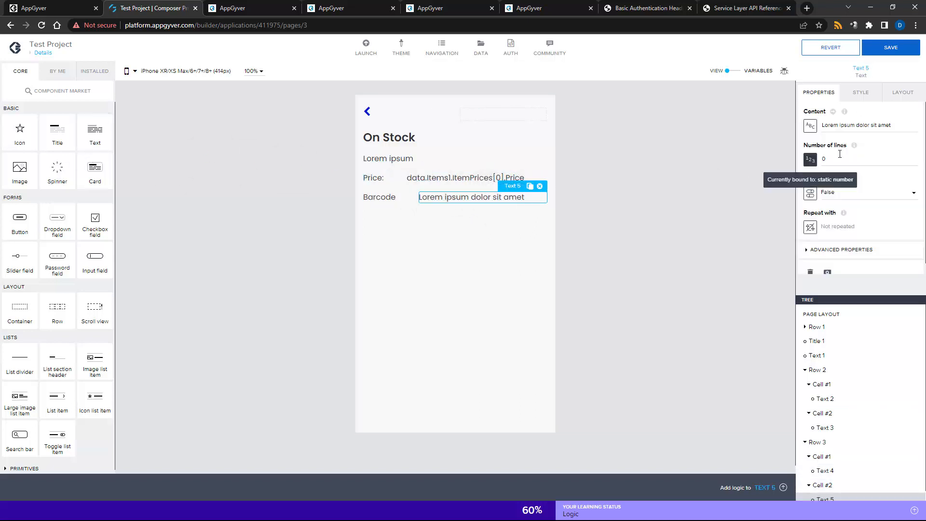
left_click(810, 125)
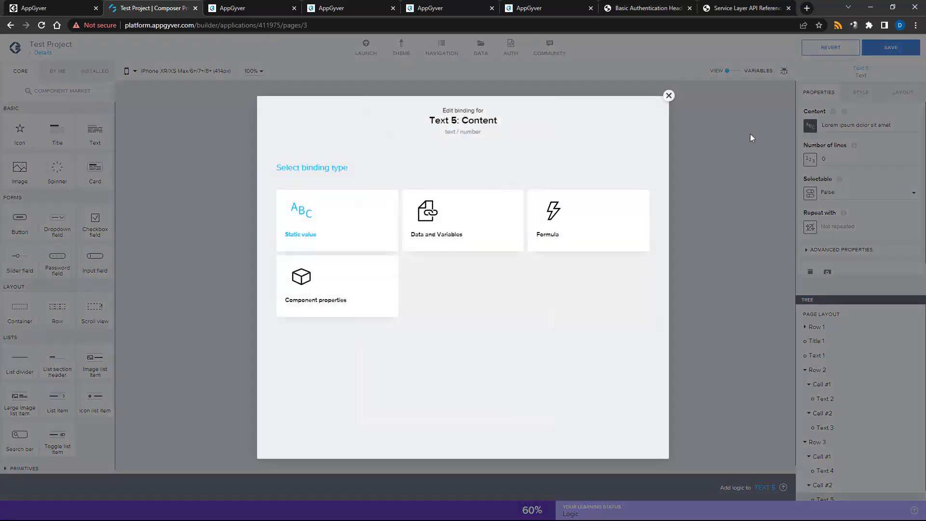
left_click(536, 211)
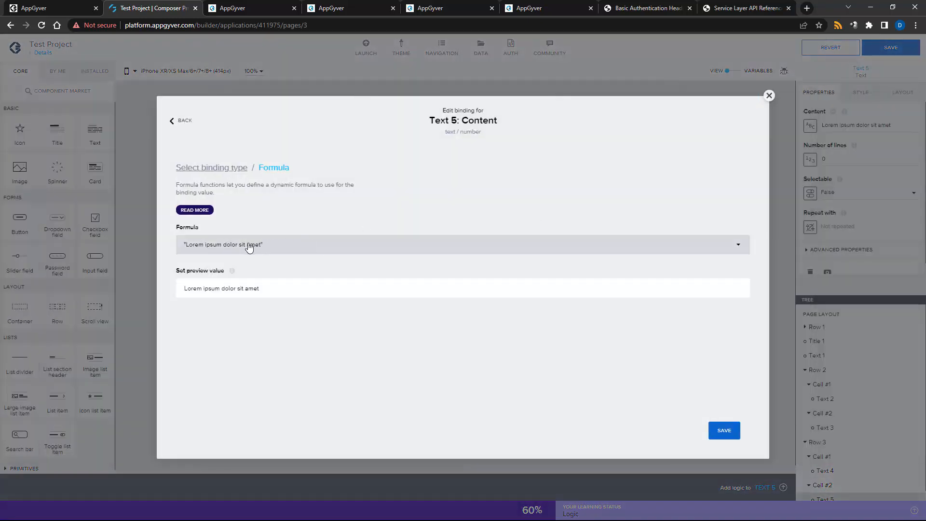
left_click(248, 247)
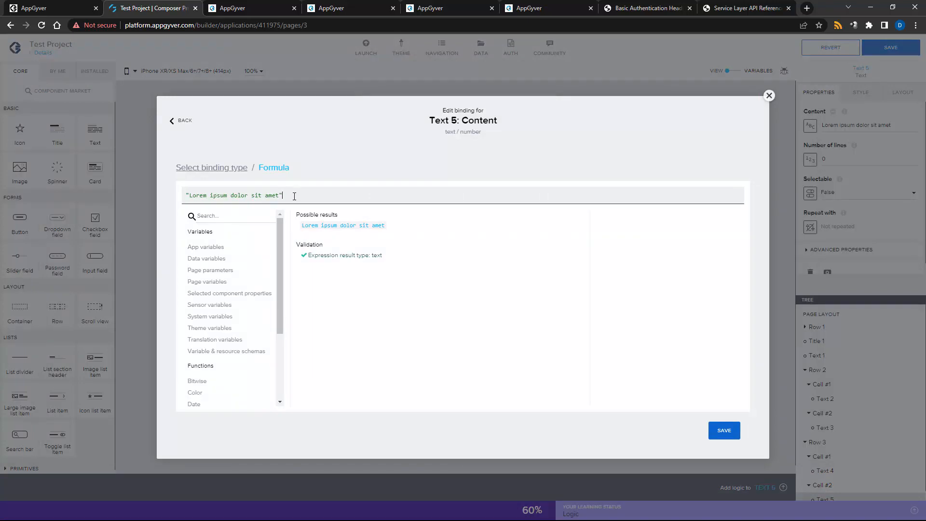
left_click_drag(294, 196, 139, 196)
type("Barcode")
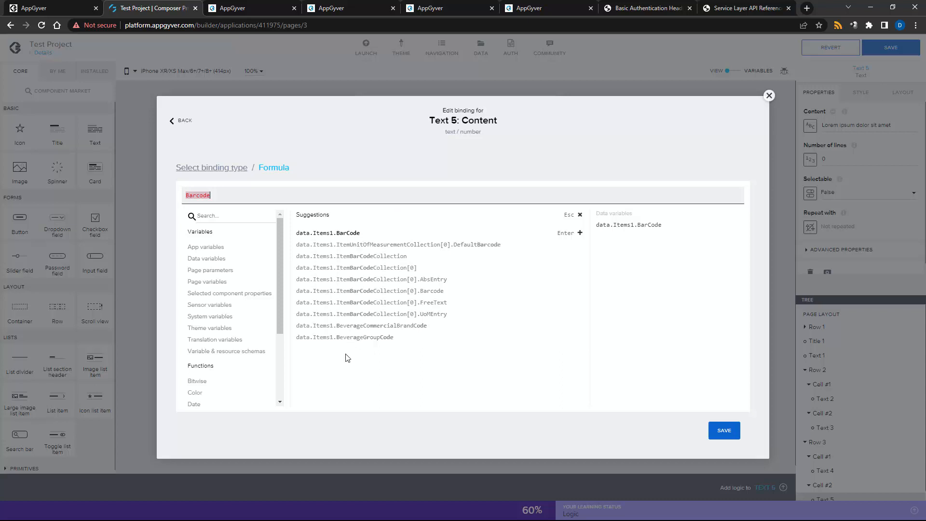
left_click(339, 234)
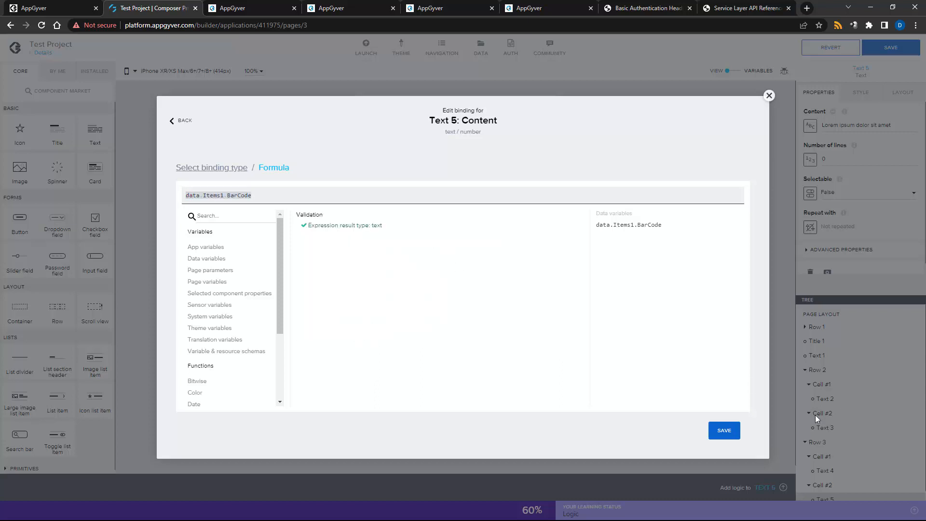
left_click(731, 433)
left_click(724, 430)
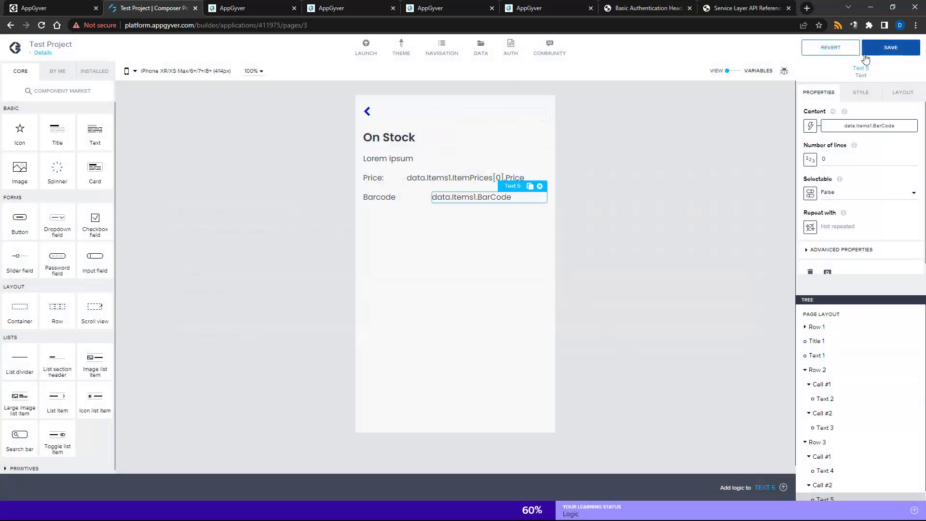
Save the application and open the Details page of Printer Paper A4 White in the Test Project web preview.
left_click(891, 47)
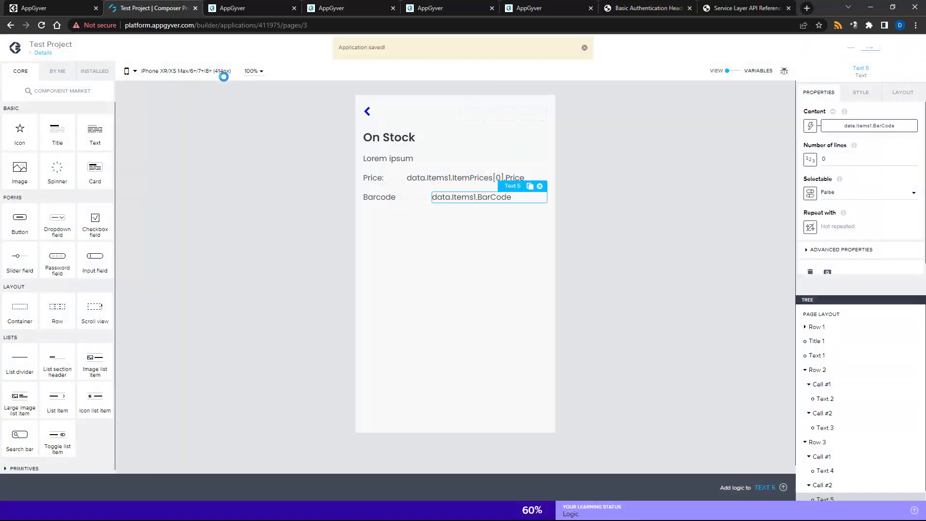
left_click(584, 48)
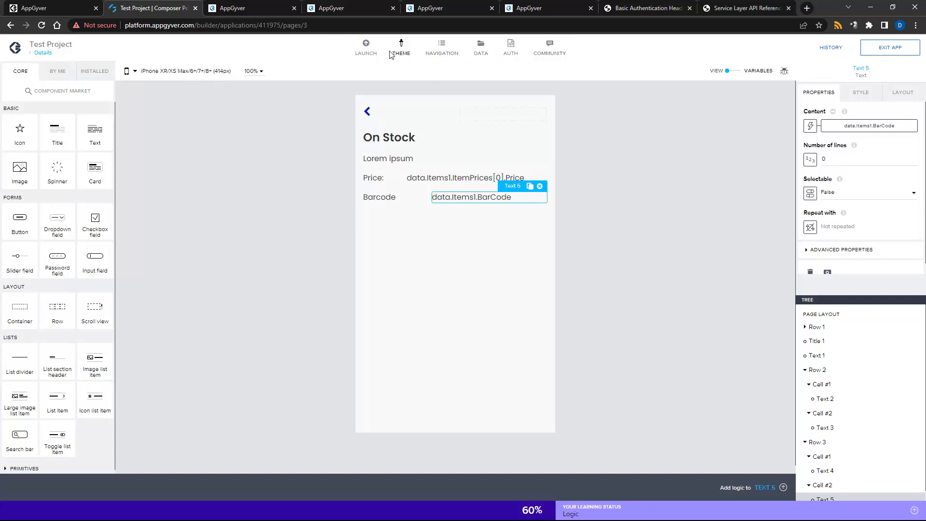
left_click(365, 48)
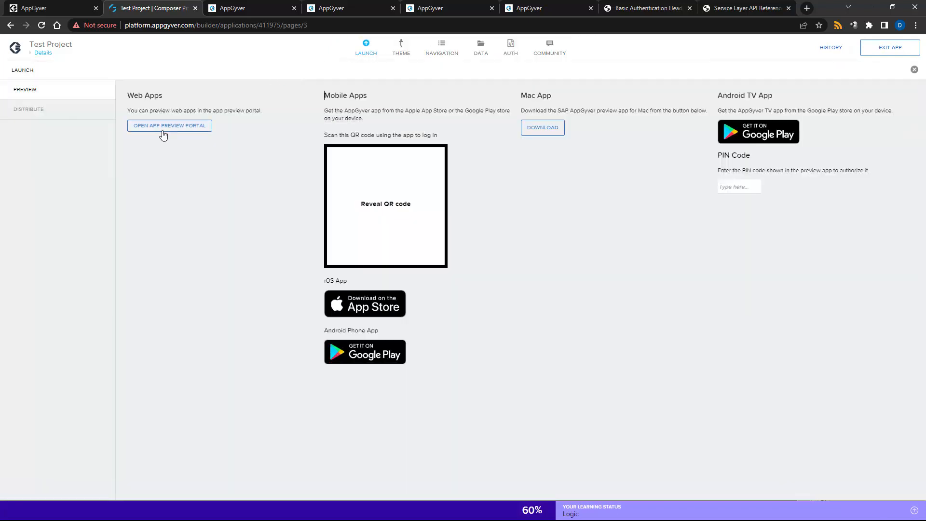
left_click(164, 129)
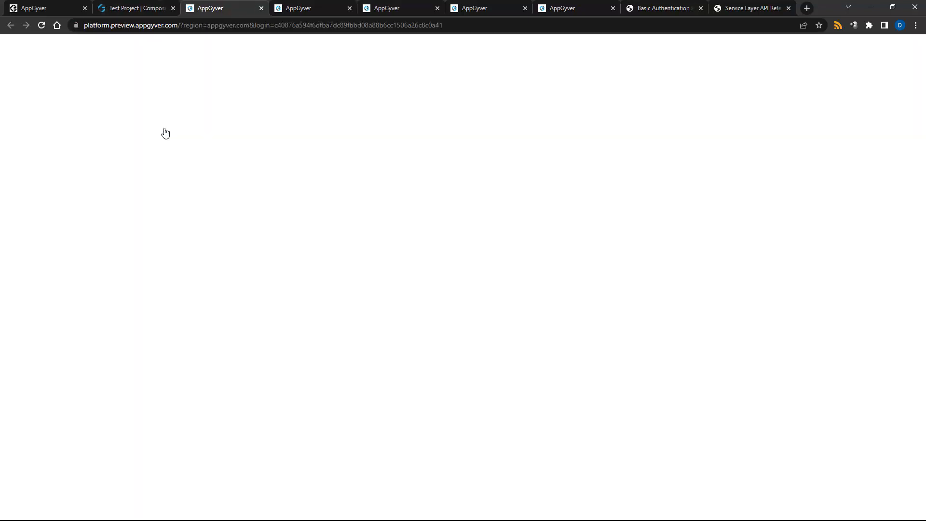
left_click(133, 129)
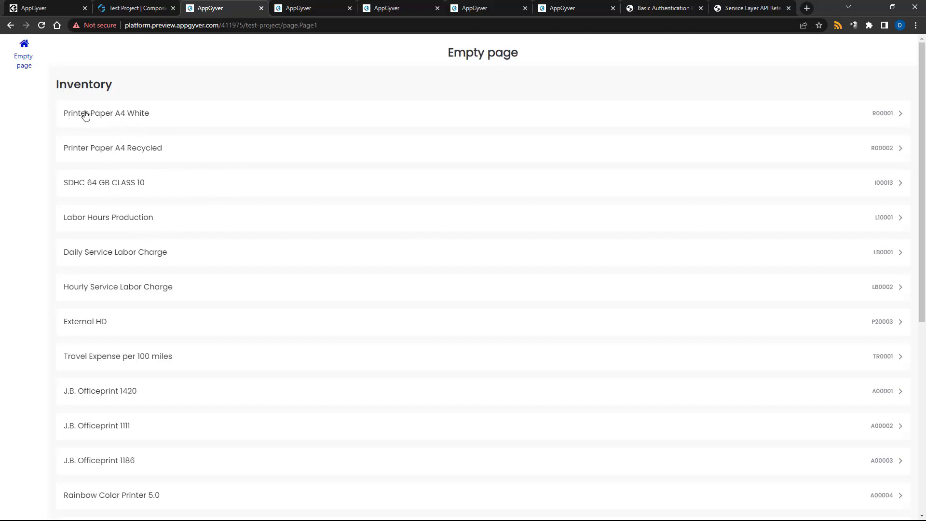
left_click(109, 118)
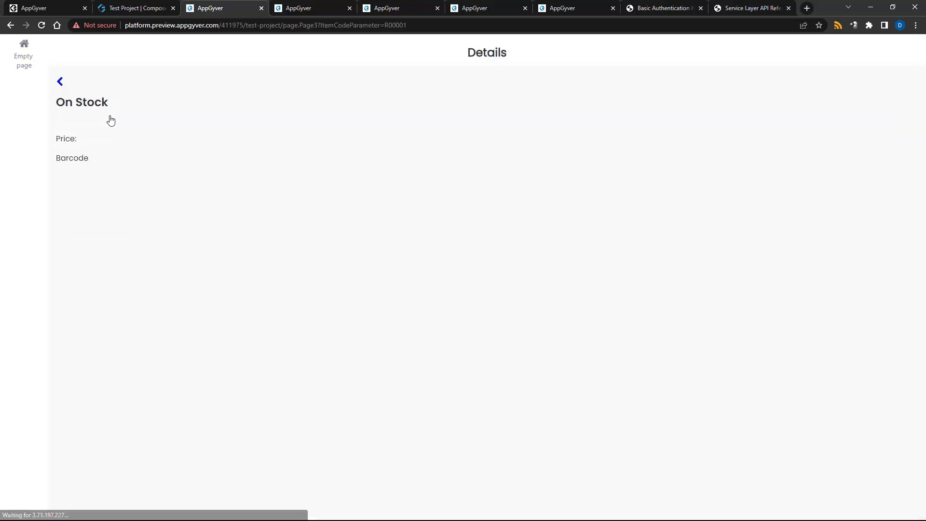